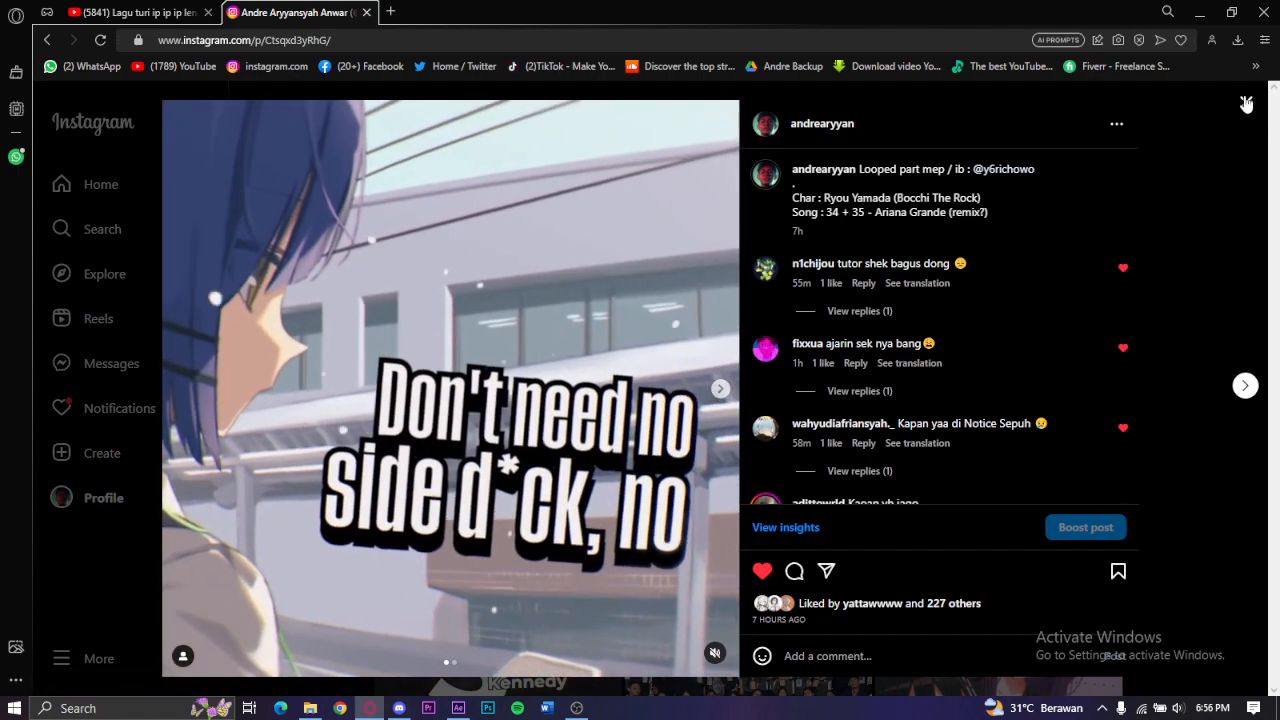
# Step: Close the open Instagram post and switch to After Effects
pyautogui.click(1246, 104)
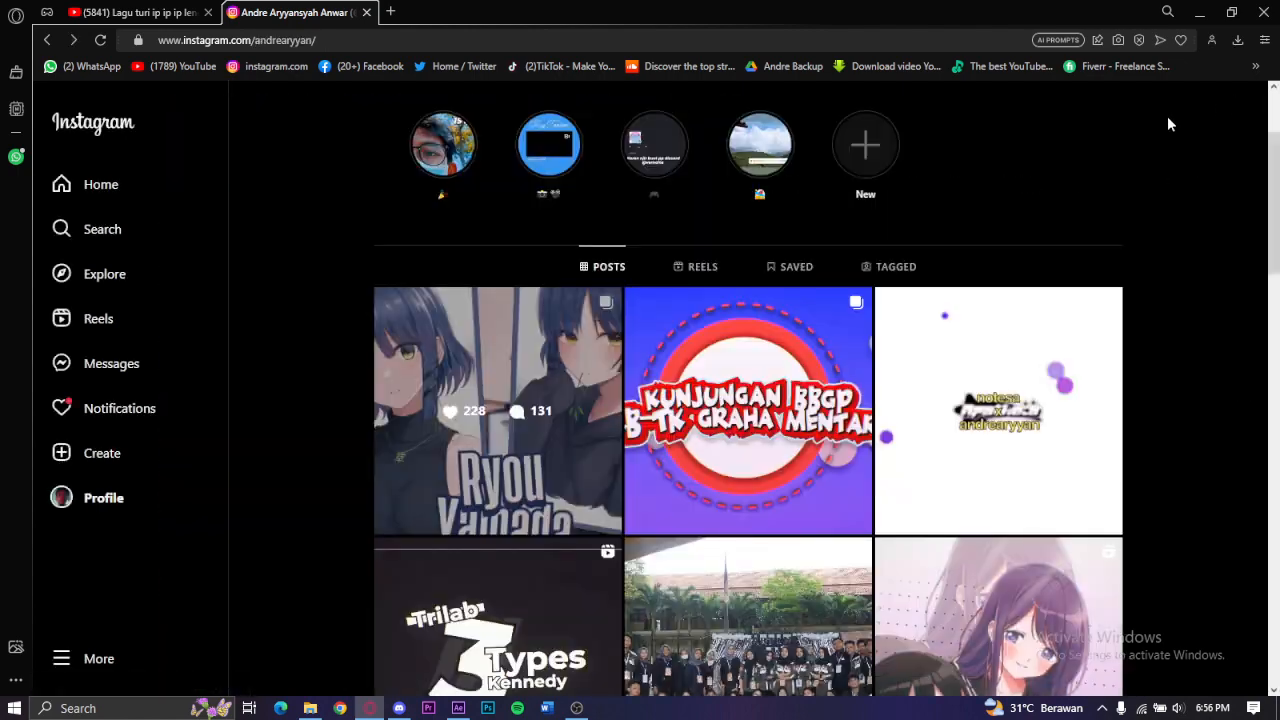
pyautogui.click(457, 708)
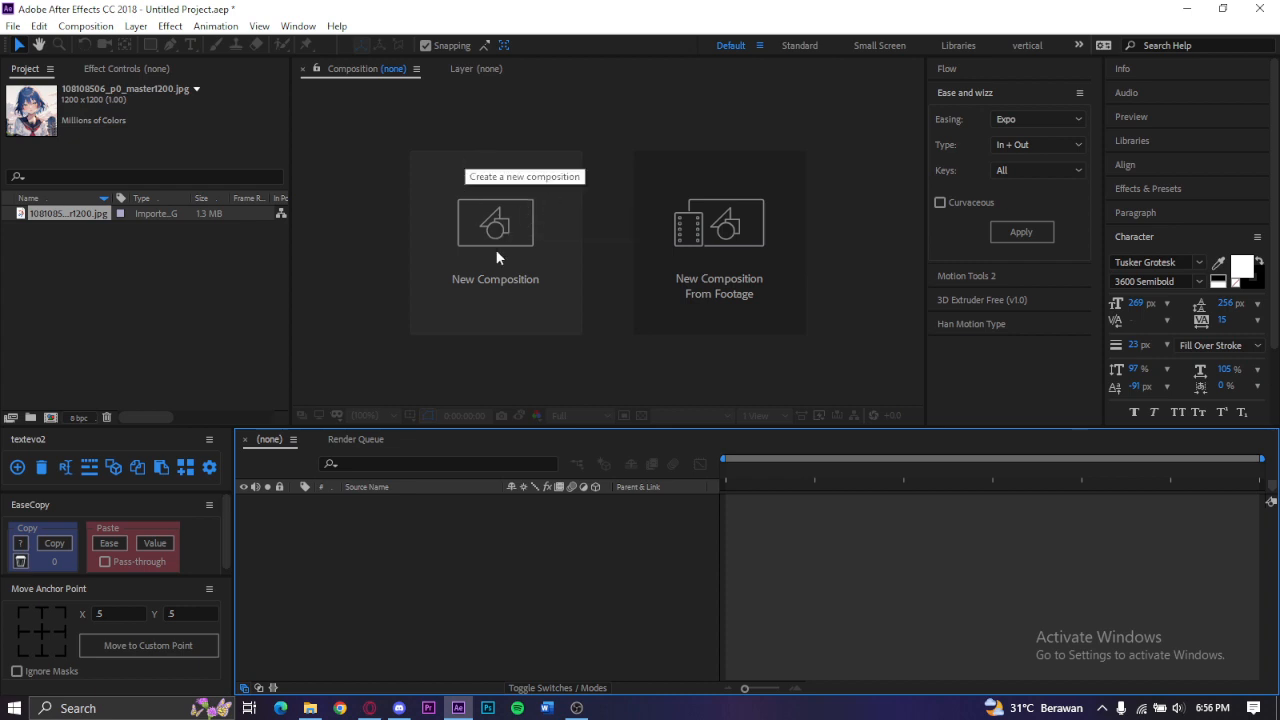
# Step: Create a 1920 × 1920 px composition with a duration of 20 seconds and set its preview resolution to Quarter
pyautogui.click(544, 263)
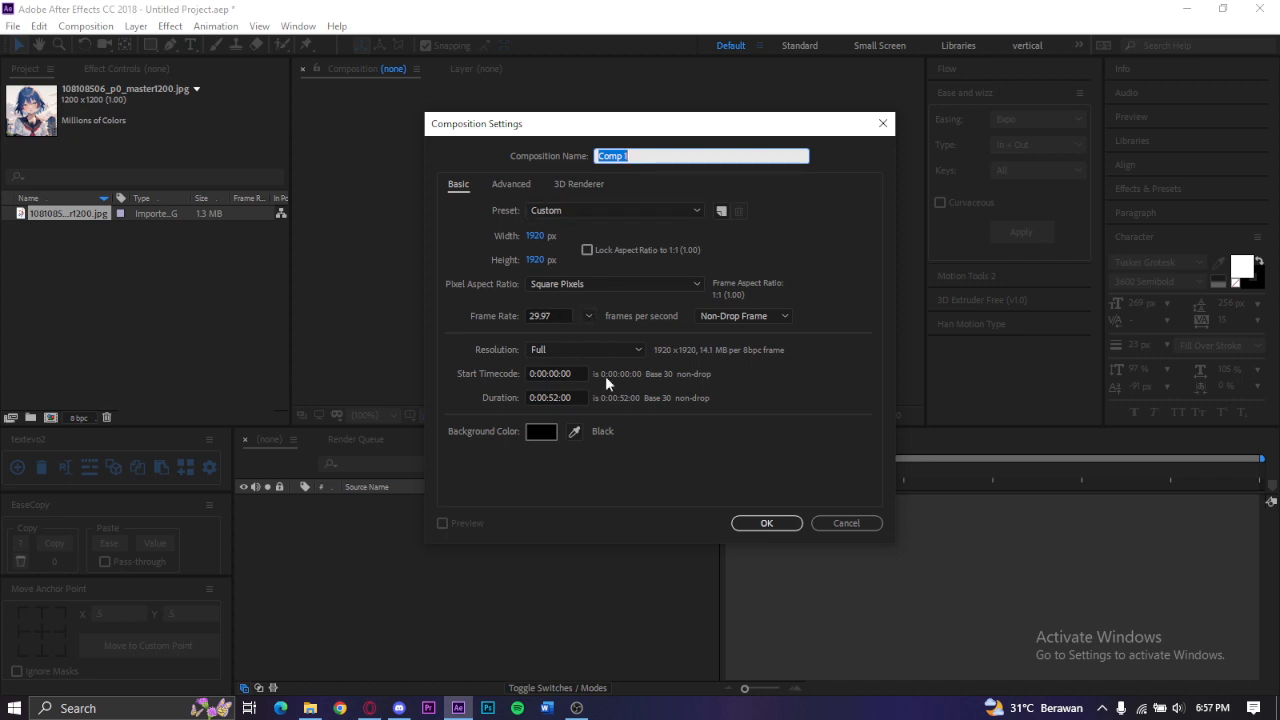
pyautogui.click(557, 397)
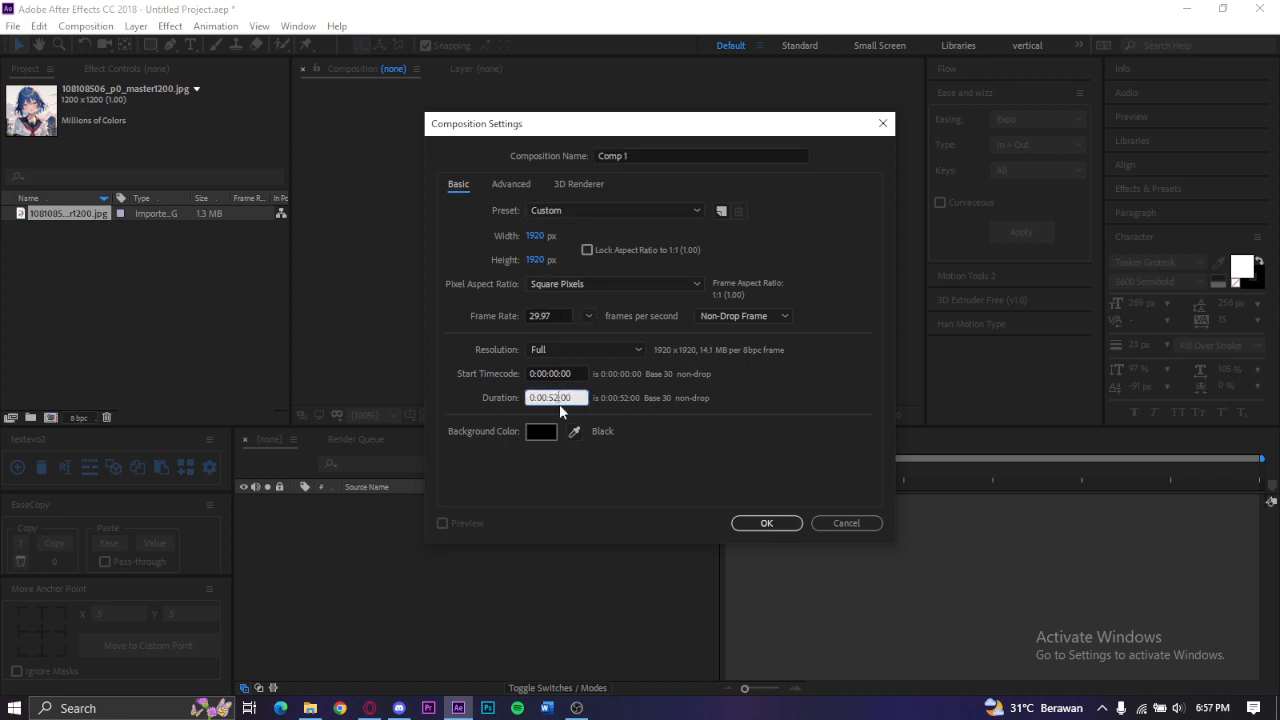
pyautogui.press('BackSpace')
pyautogui.press('BackSpace')
pyautogui.write('20')
pyautogui.click(759, 530)
pyautogui.click(585, 415)
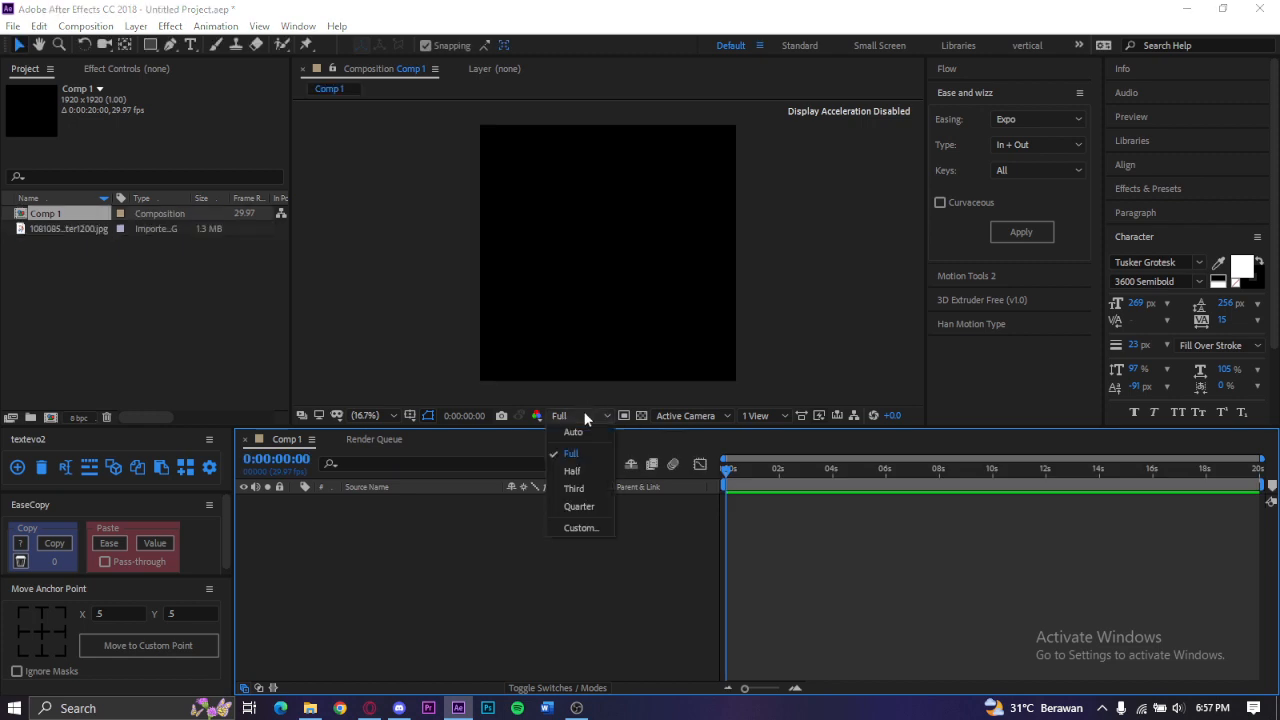
pyautogui.click(579, 506)
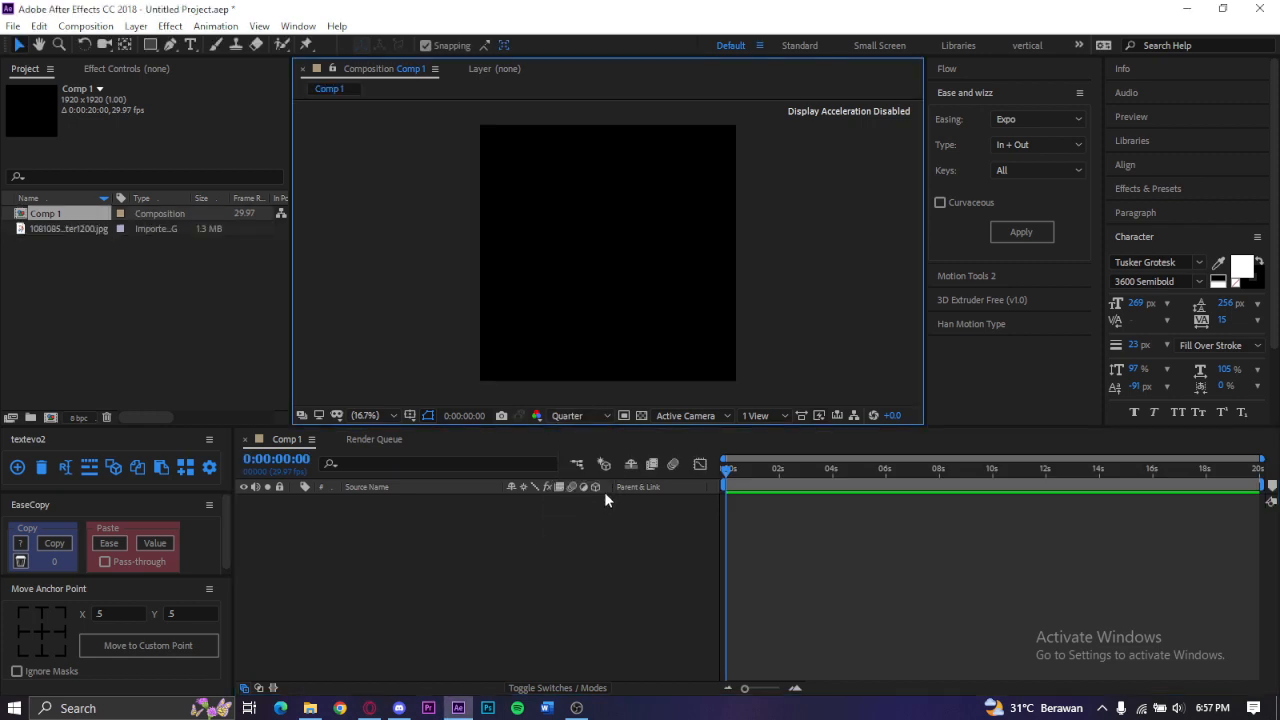
# Step: Add the 108108506_p0_master1200.jpg image to Comp 1 with motion blur enabled and scale it to 180%
pyautogui.click(70, 230)
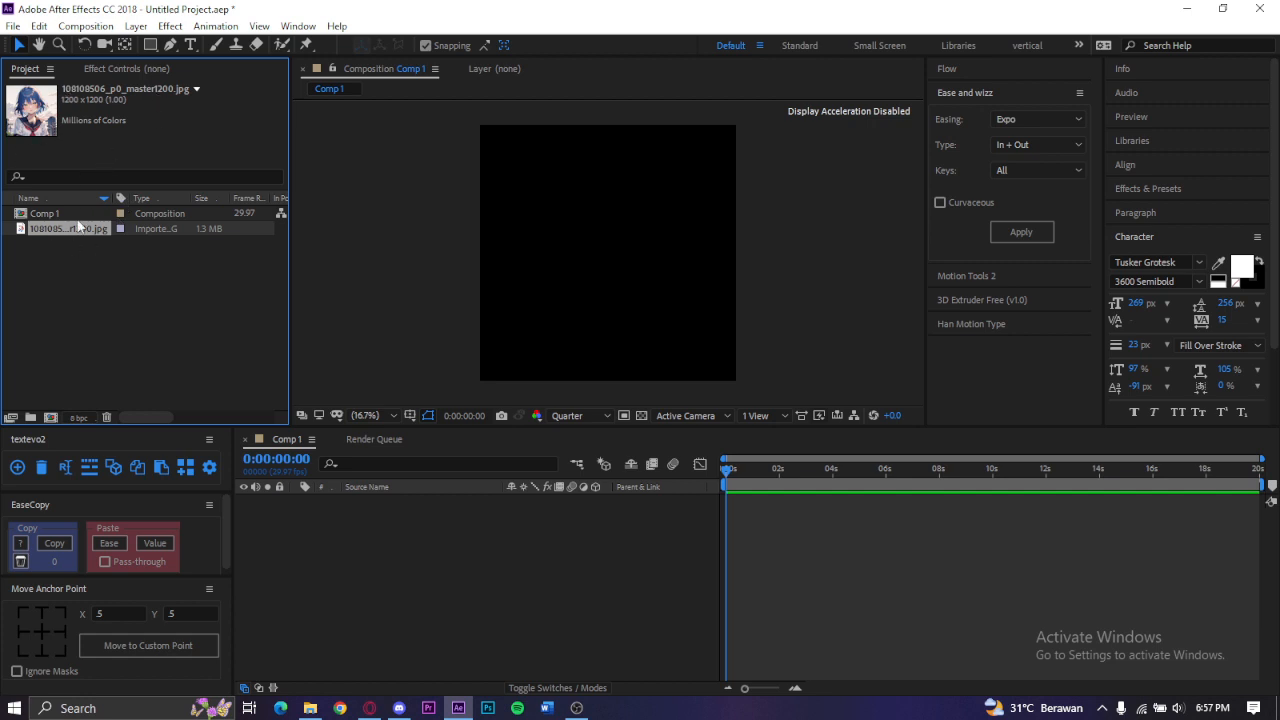
pyautogui.moveTo(80, 234); pyautogui.dragTo(454, 518)
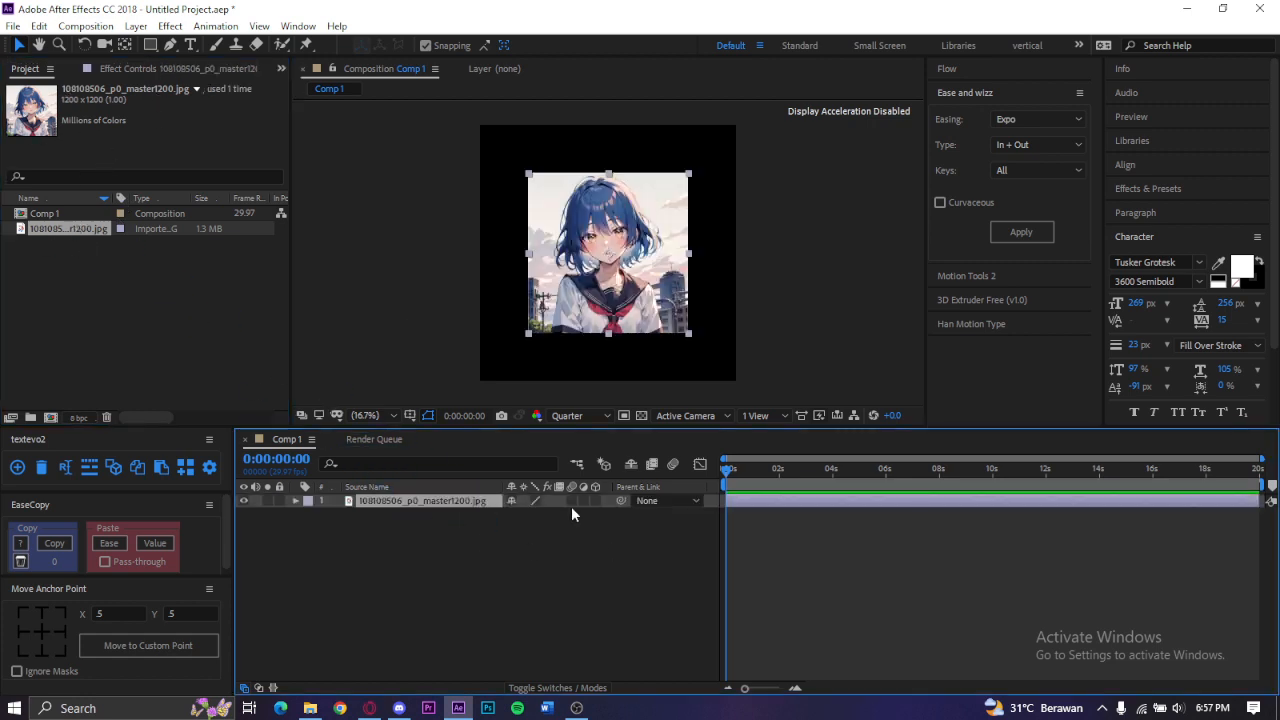
pyautogui.press('s')
pyautogui.moveTo(559, 515); pyautogui.dragTo(637, 525)
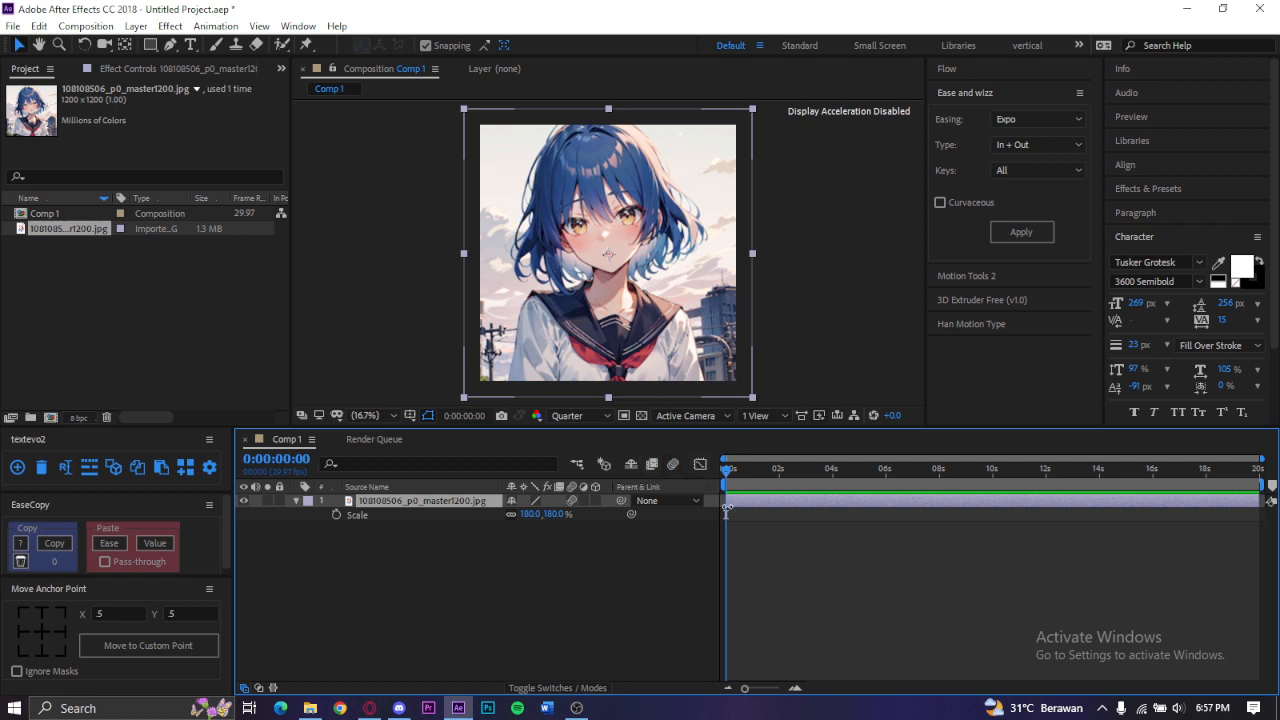
pyautogui.click(636, 551)
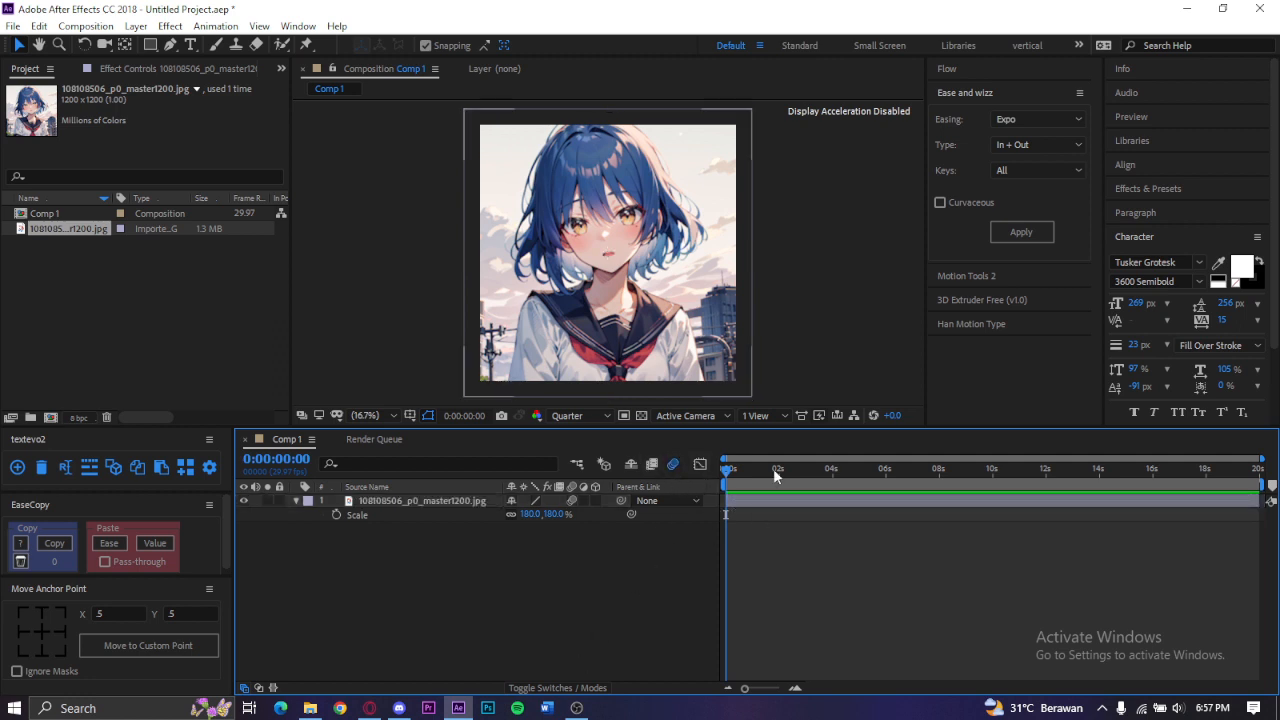
# Step: Add a two-node 50mm camera and a null object to the composition
pyautogui.click(395, 505)
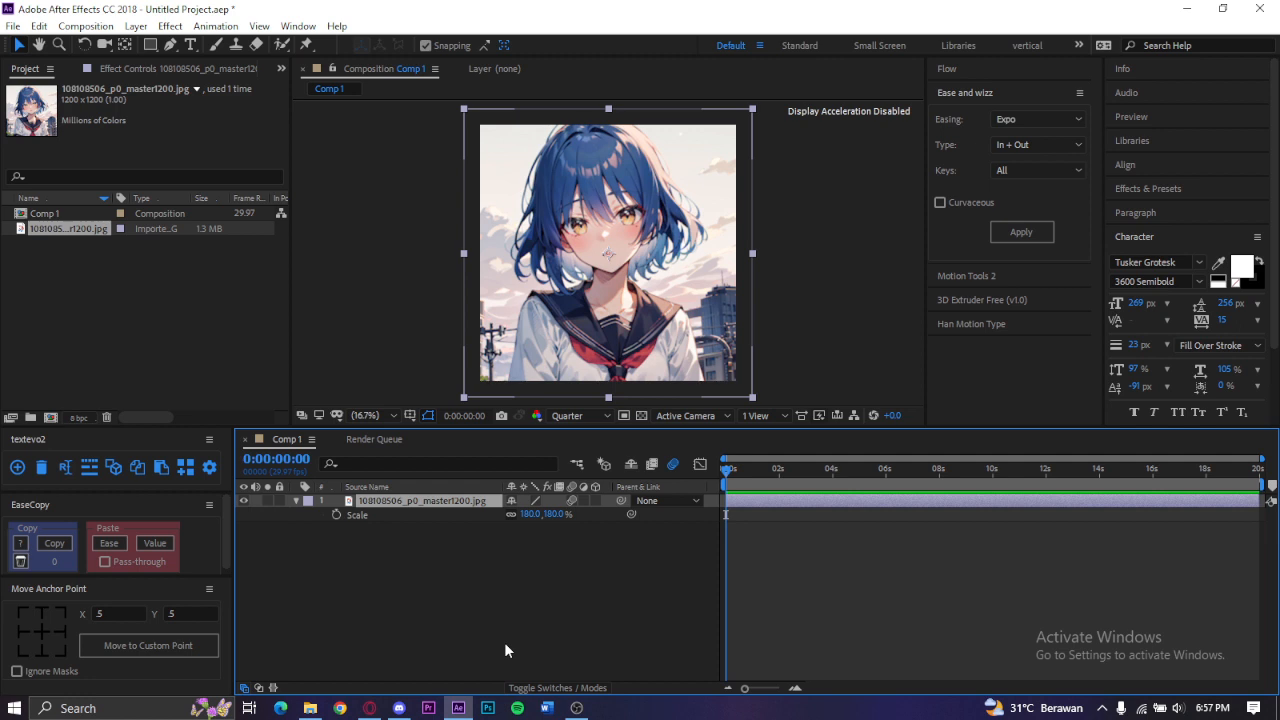
pyautogui.hotkey('ctrl', 'alt', 'shift', 'c')
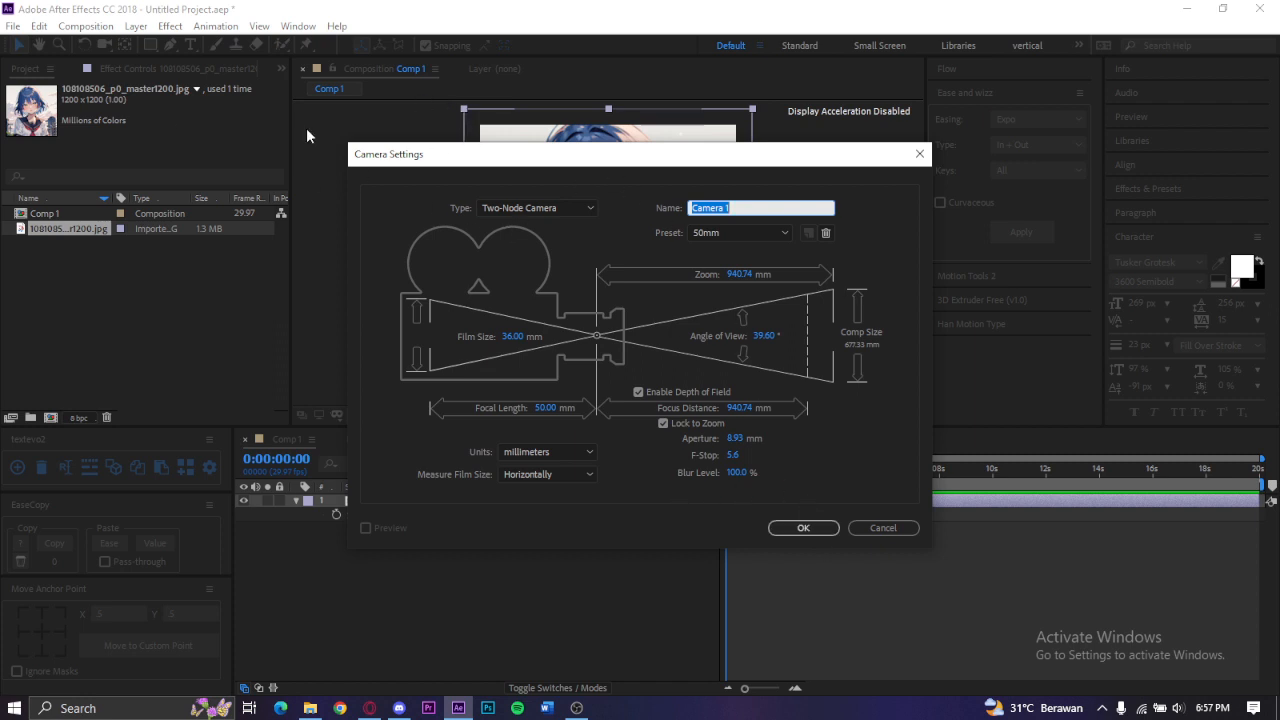
pyautogui.click(803, 530)
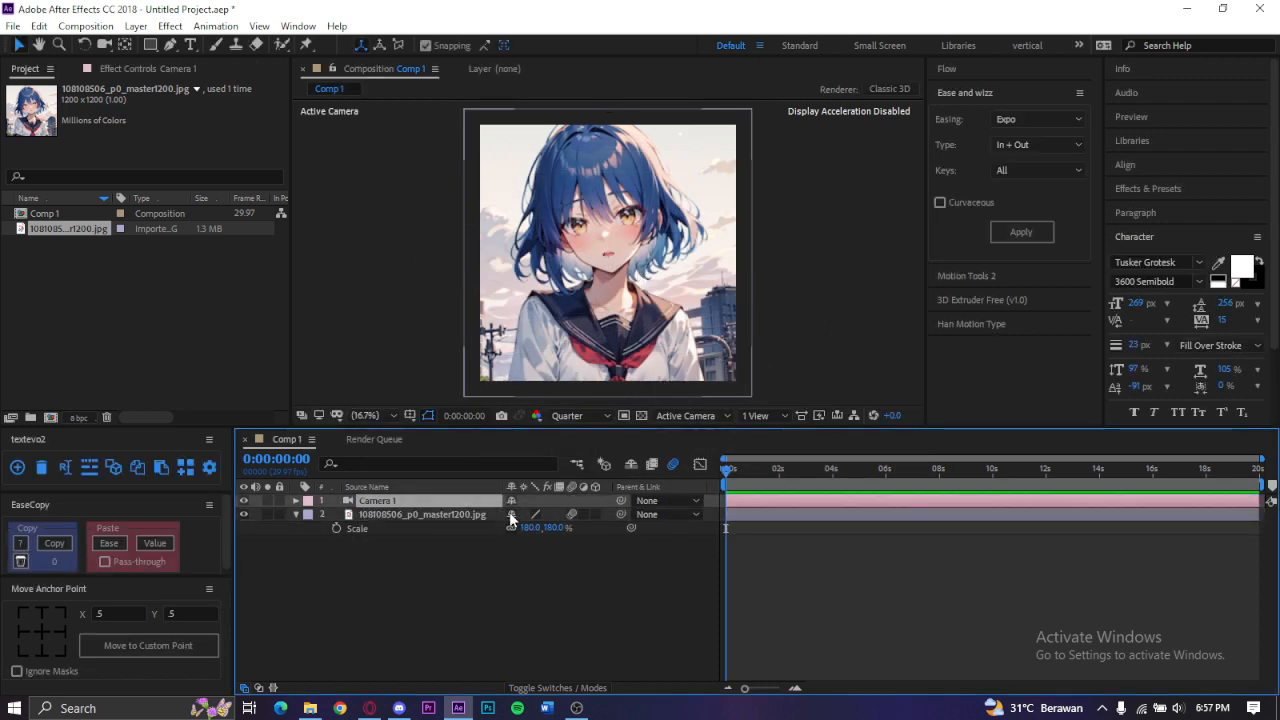
pyautogui.hotkey('ctrl', 'alt', 'shift', 'y')
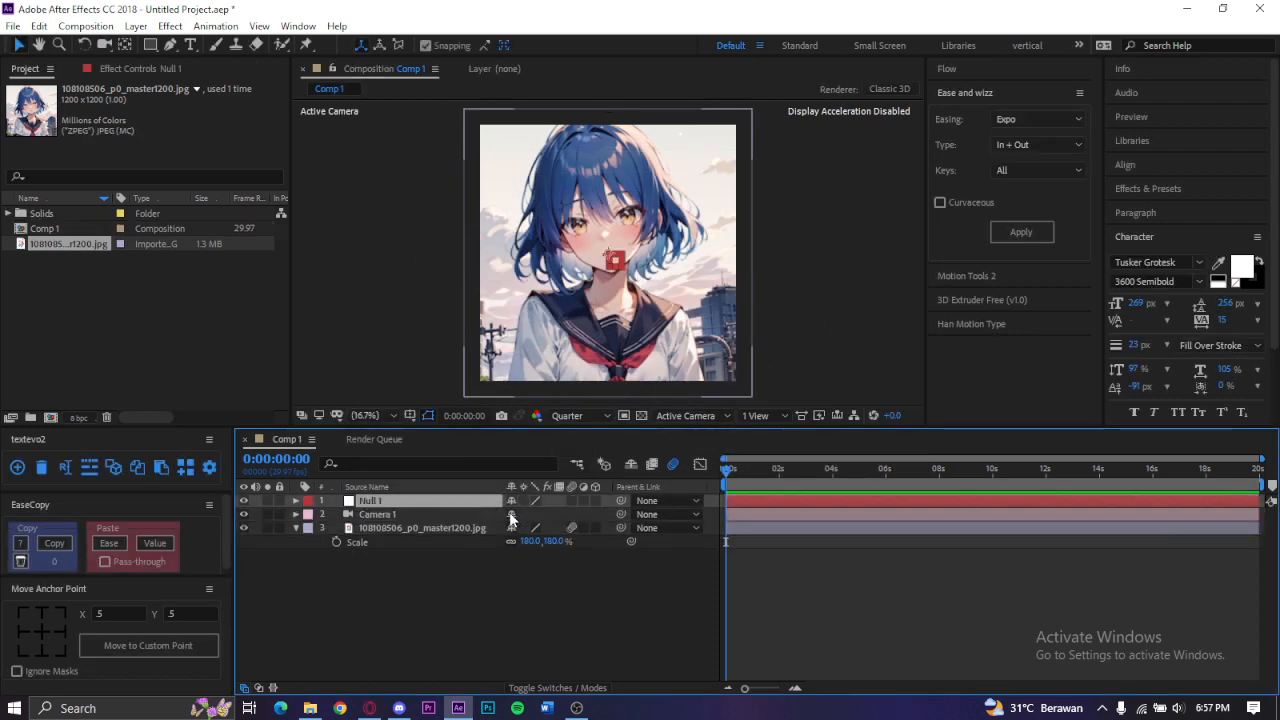
# Step: Turn the image and null layers into 3D layers and parent Camera 1 to Null 1
pyautogui.click(596, 527)
pyautogui.click(595, 500)
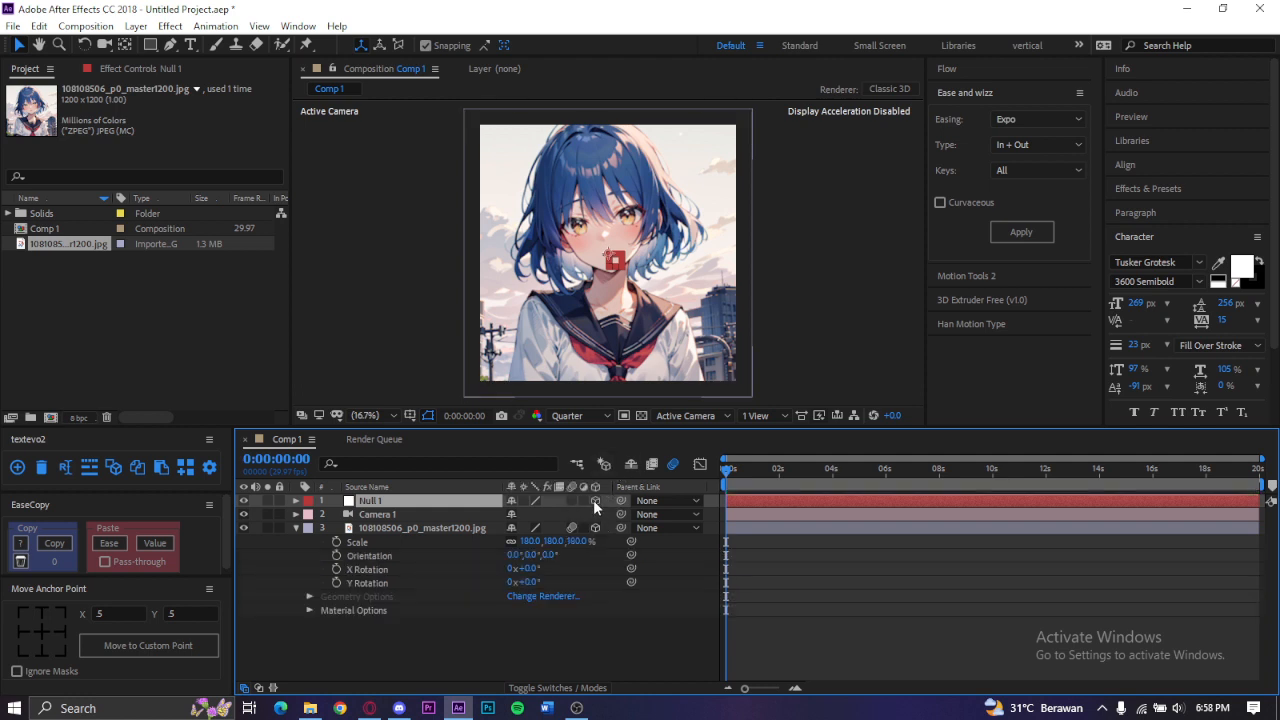
pyautogui.click(295, 527)
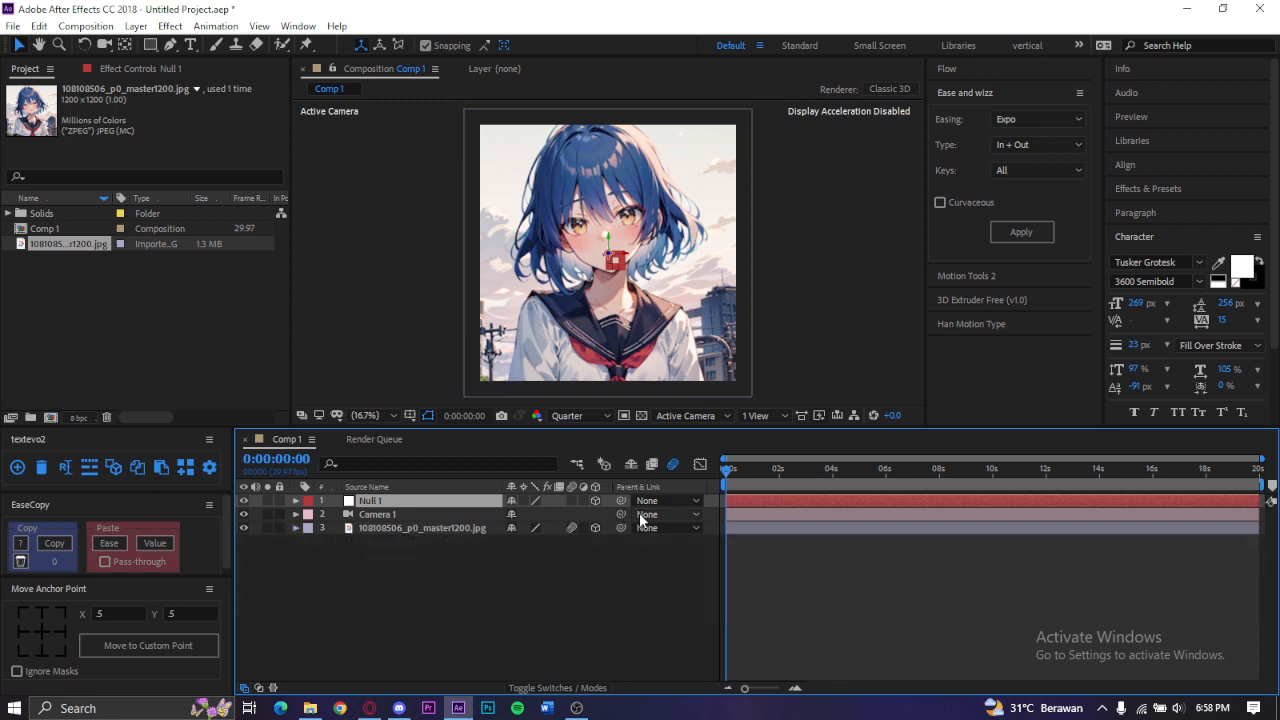
pyautogui.moveTo(605, 513); pyautogui.dragTo(450, 505)
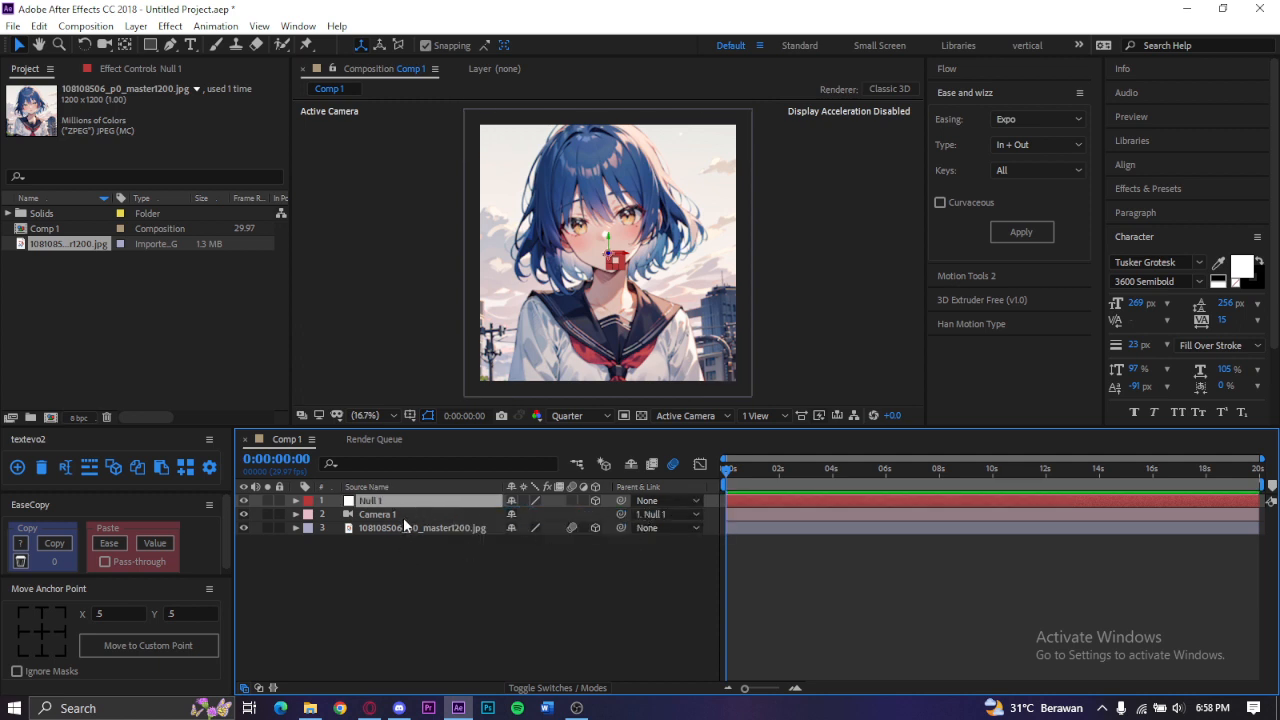
# Step: Separate the Position property of Null 1 into X, Y and Z dimensions
pyautogui.press('p')
pyautogui.rightClick(437, 512)
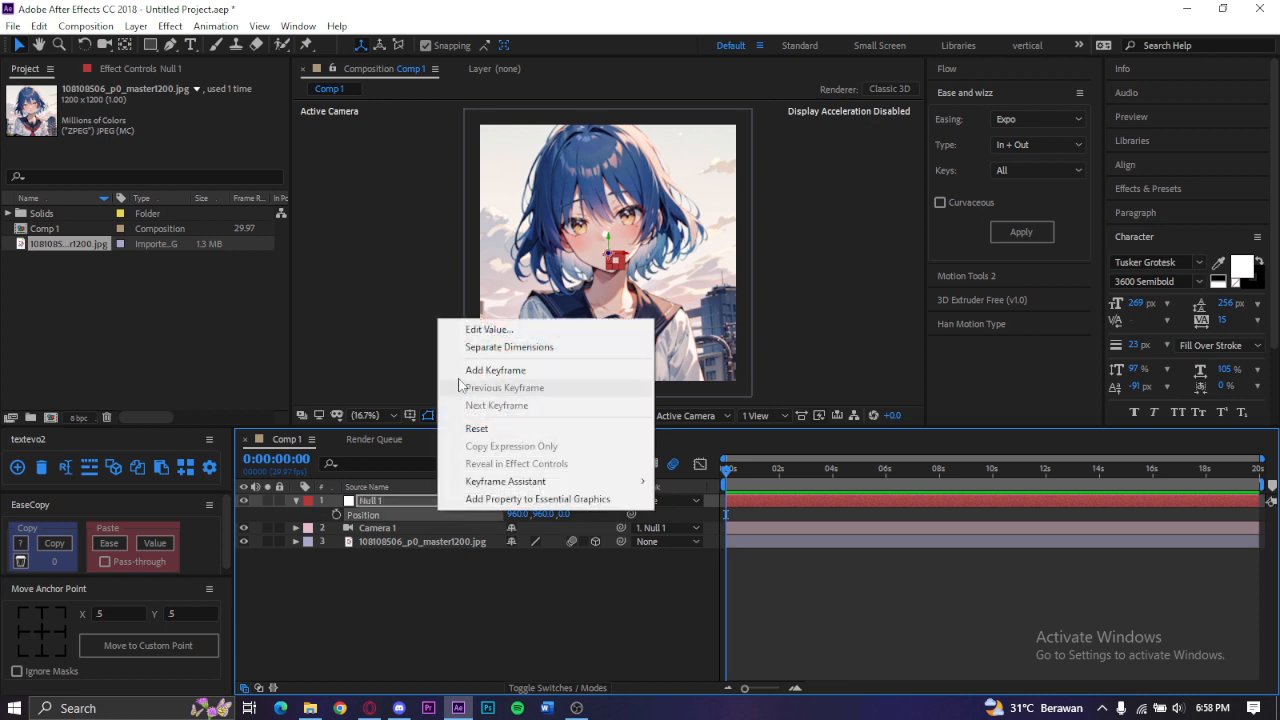
pyautogui.click(305, 517)
pyautogui.click(395, 499)
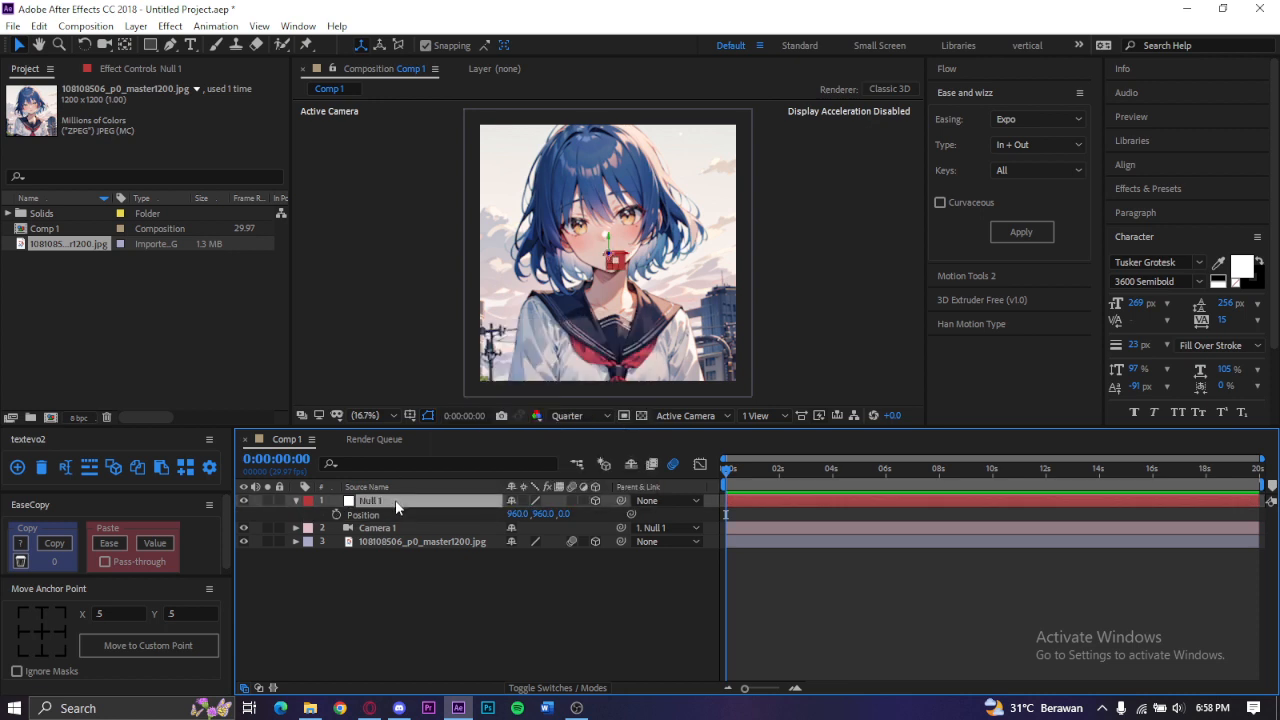
pyautogui.press('p')
pyautogui.press('p')
pyautogui.rightClick(386, 516)
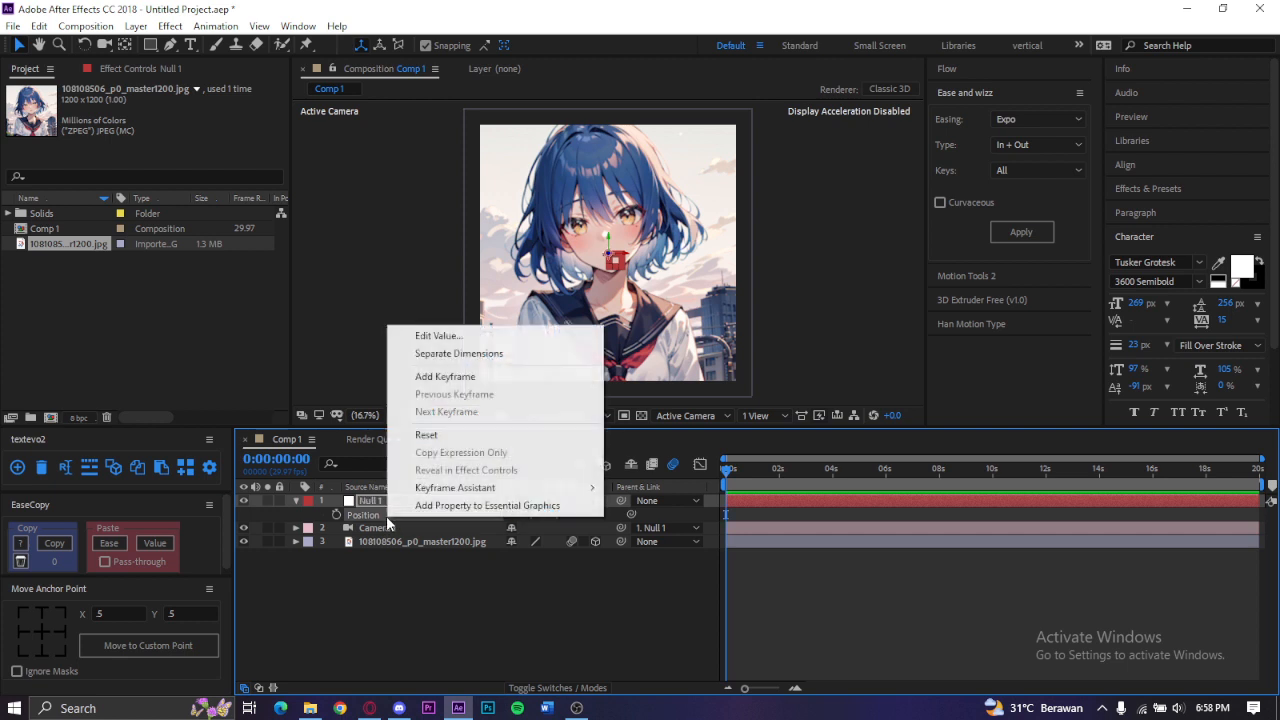
pyautogui.click(454, 354)
pyautogui.click(323, 517)
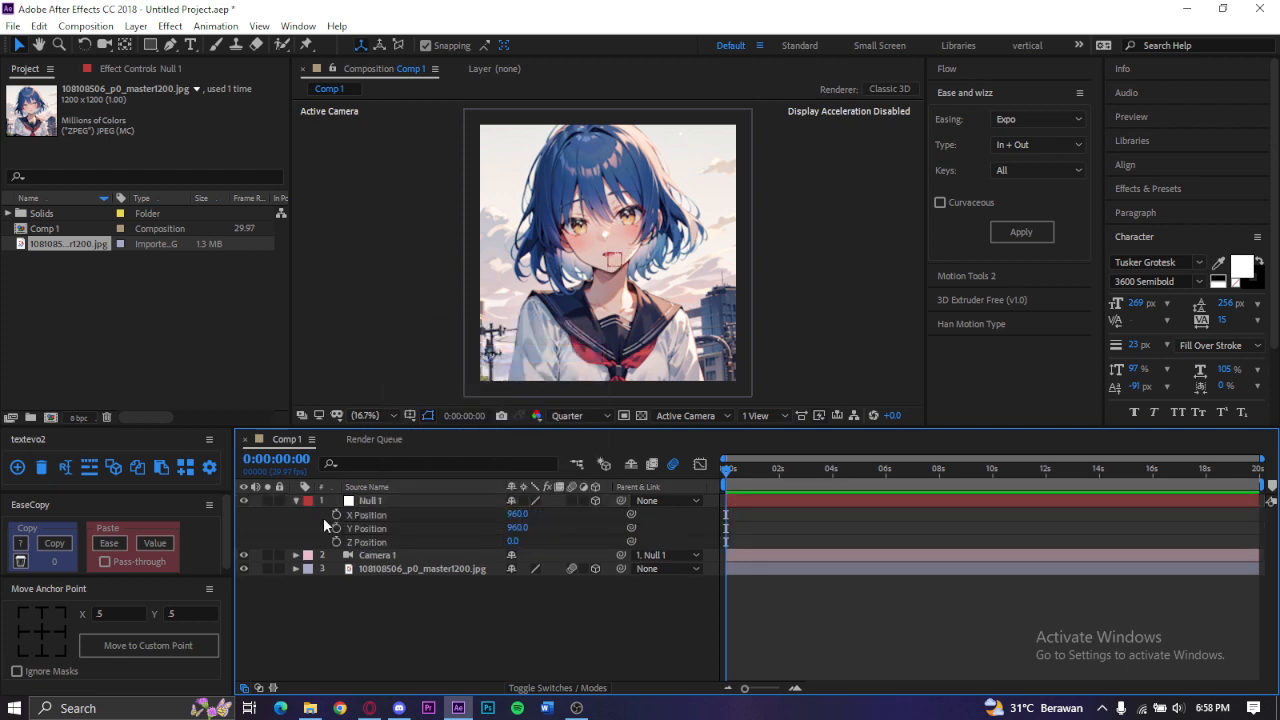
# Step: Reveal the rotation properties of Null 1 and add keyframes for X, Y and Z Position and Z Rotation at 0:00:00:00
pyautogui.click(402, 499)
pyautogui.hotkey('shift', 'r')
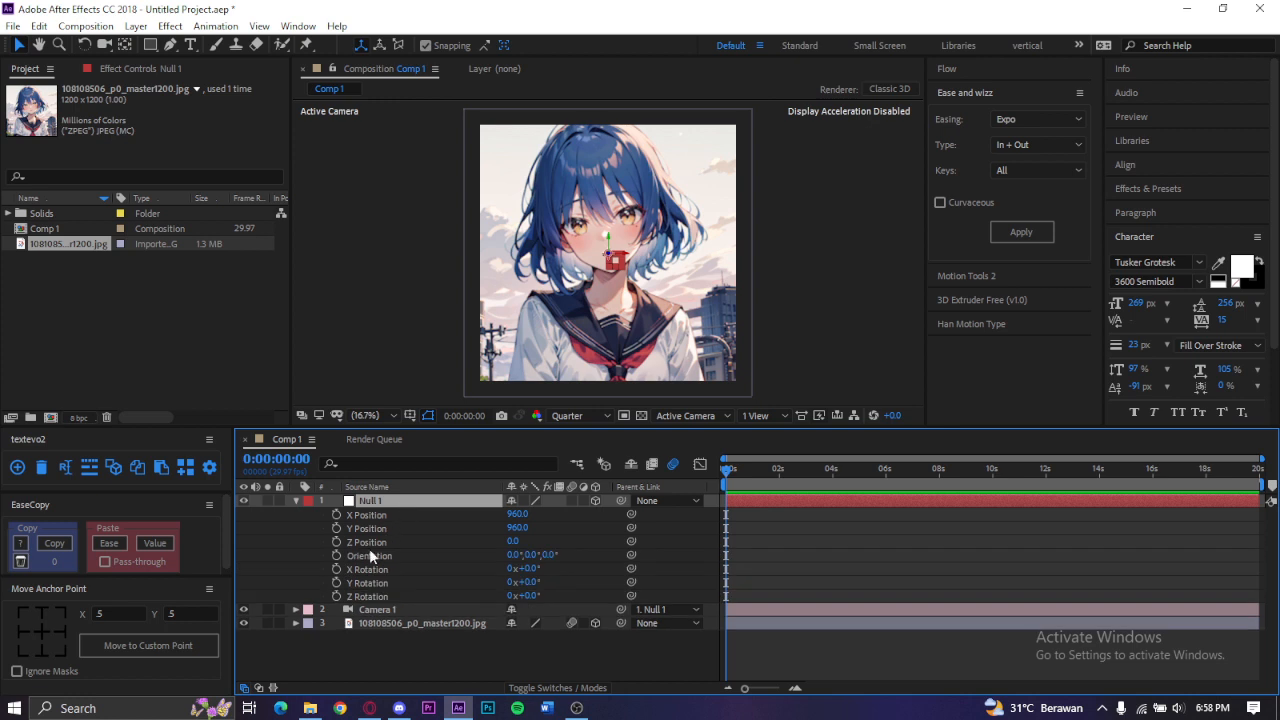
pyautogui.click(507, 527)
pyautogui.moveTo(737, 471); pyautogui.dragTo(700, 476)
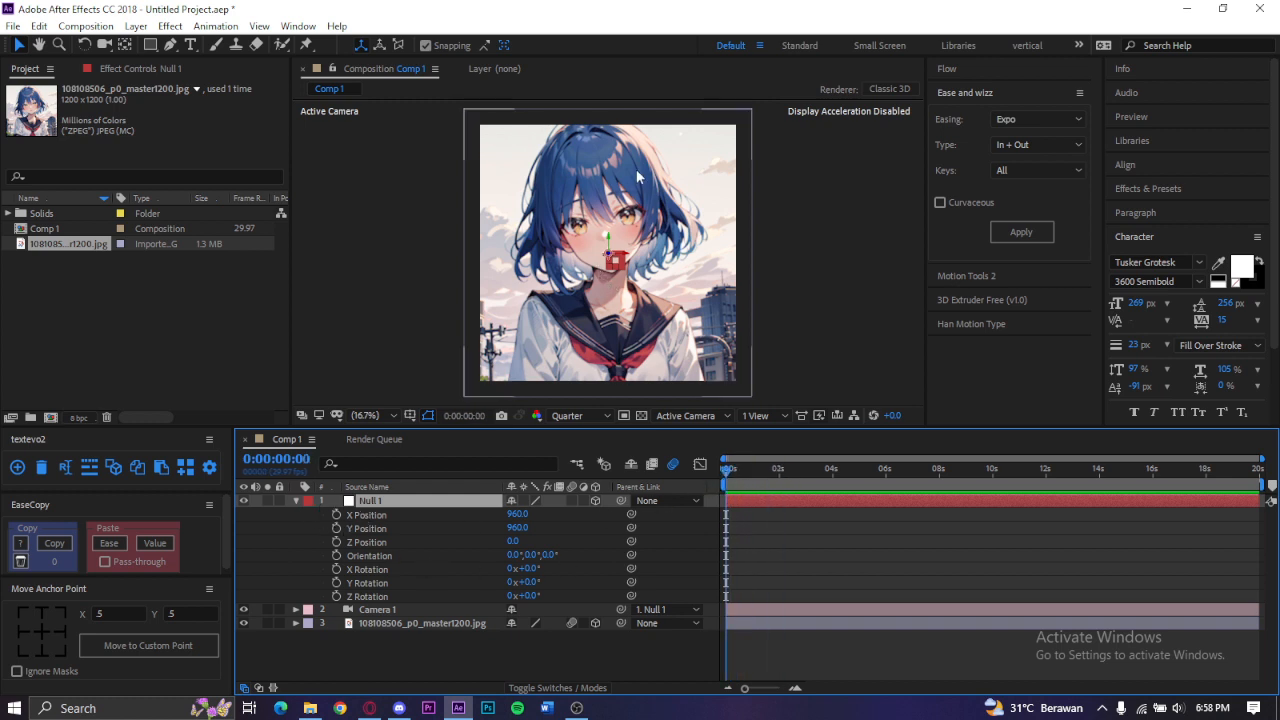
pyautogui.click(336, 514)
pyautogui.click(336, 528)
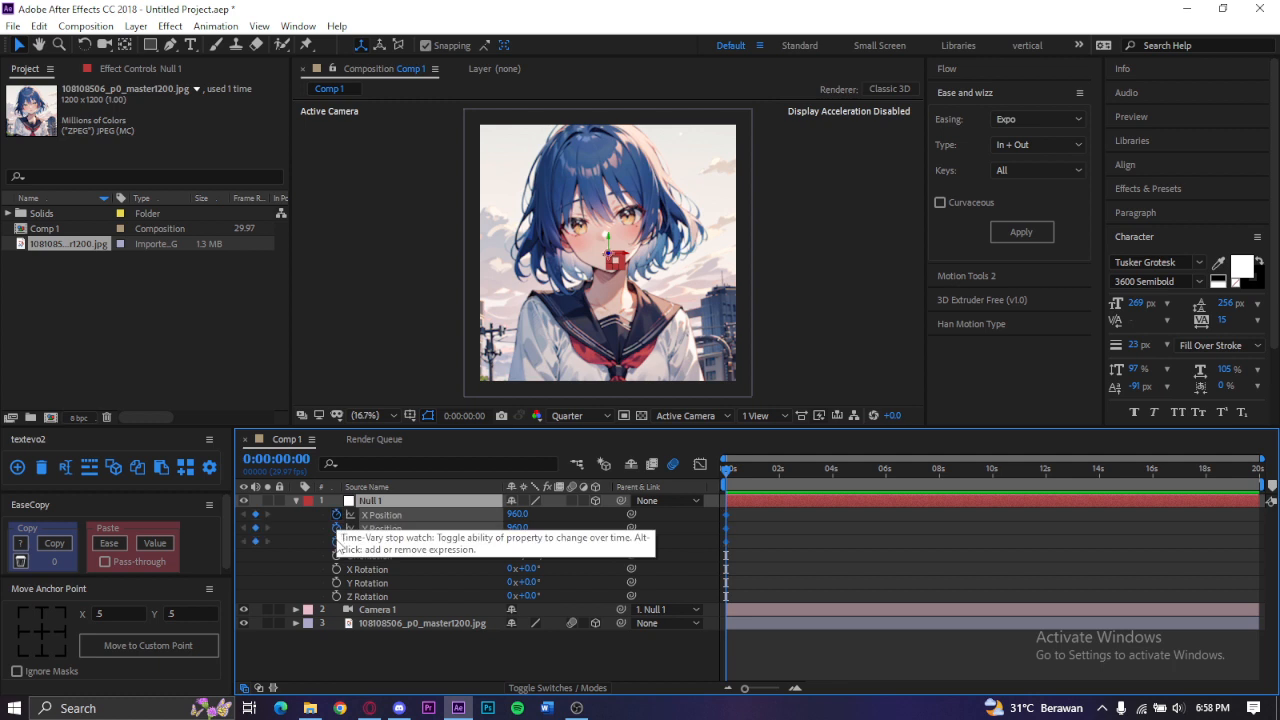
pyautogui.click(336, 541)
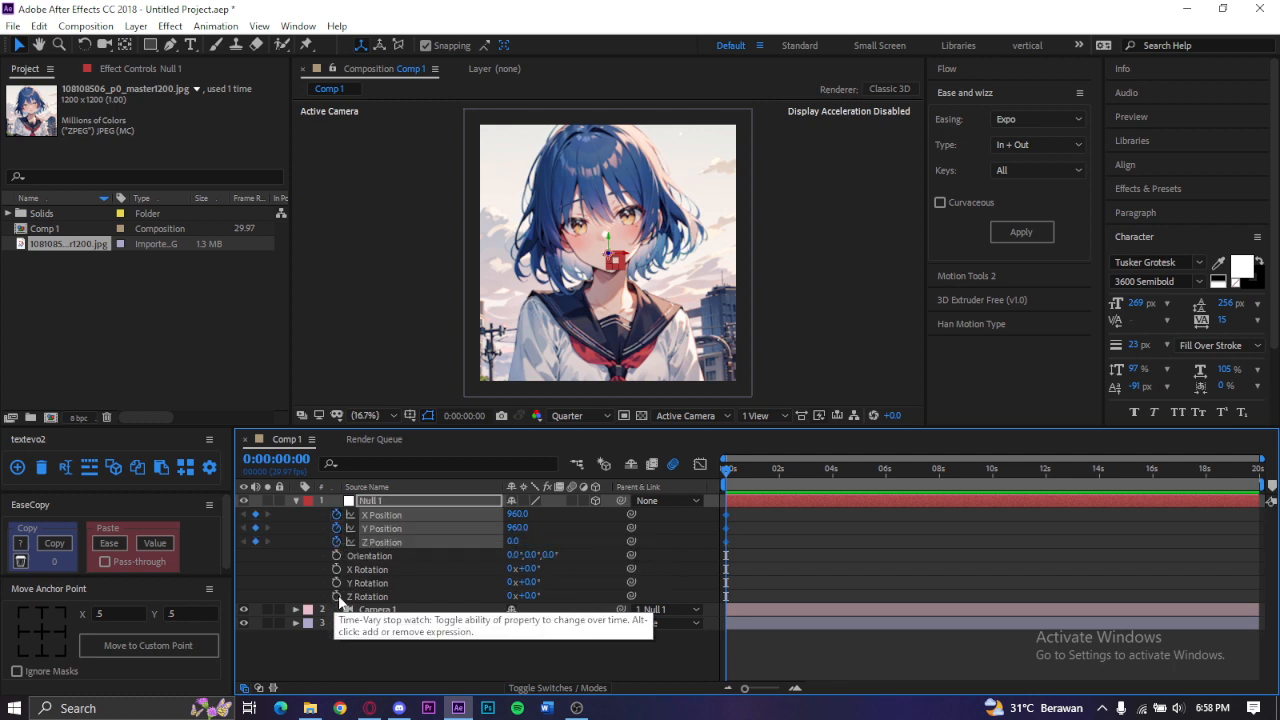
pyautogui.click(337, 596)
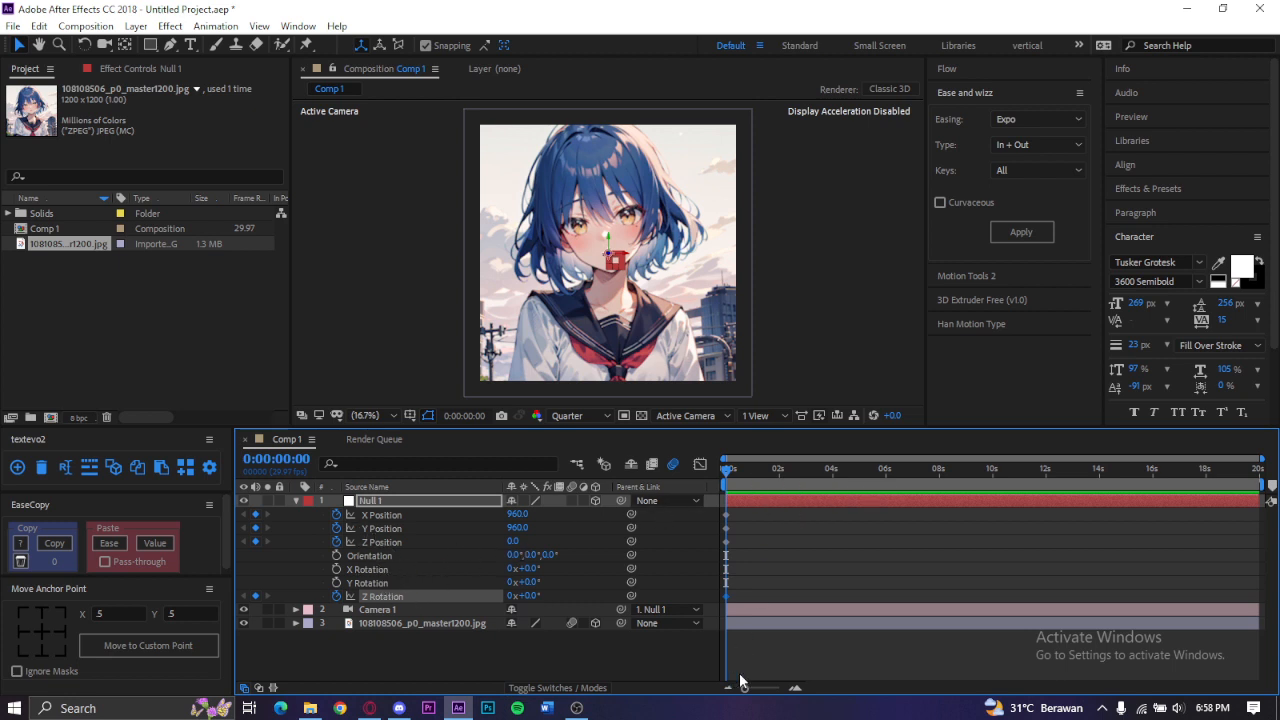
# Step: Add keyframes for the null's X, Y and Z Position and Z Rotation at 0:00:01:00
pyautogui.moveTo(745, 690); pyautogui.dragTo(757, 690)
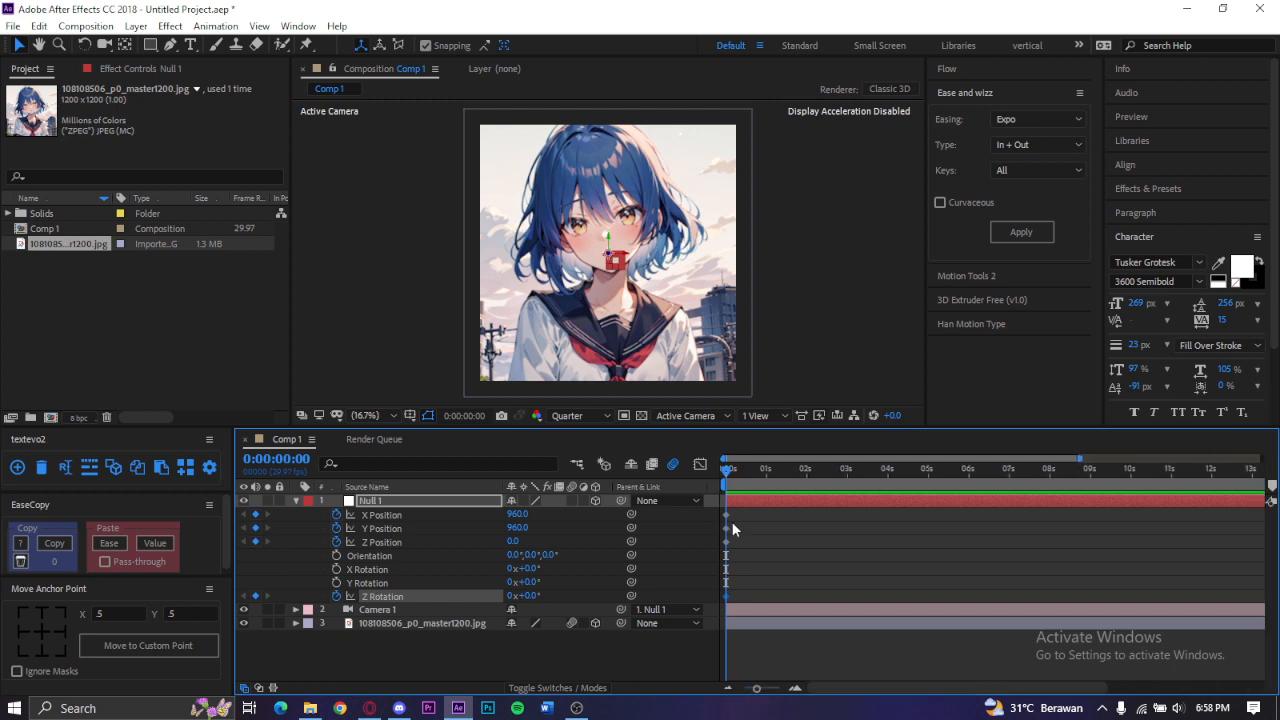
pyautogui.press('space')
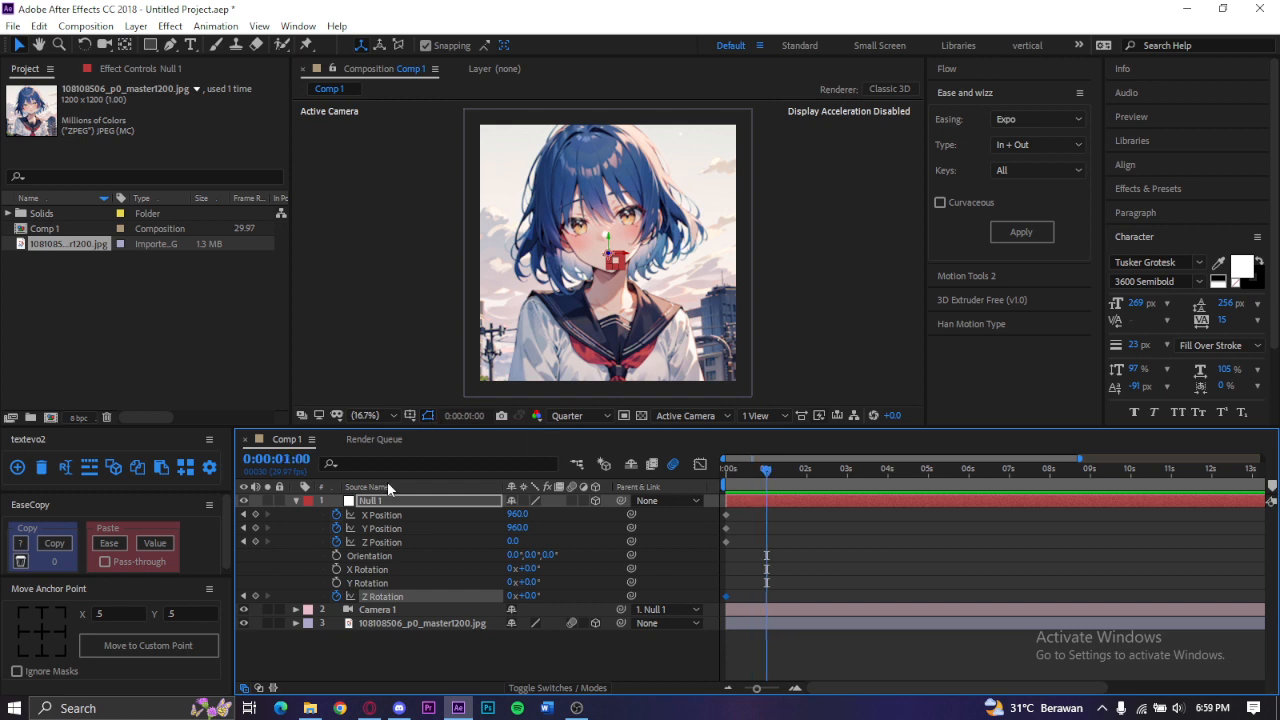
pyautogui.click(255, 514)
pyautogui.click(255, 528)
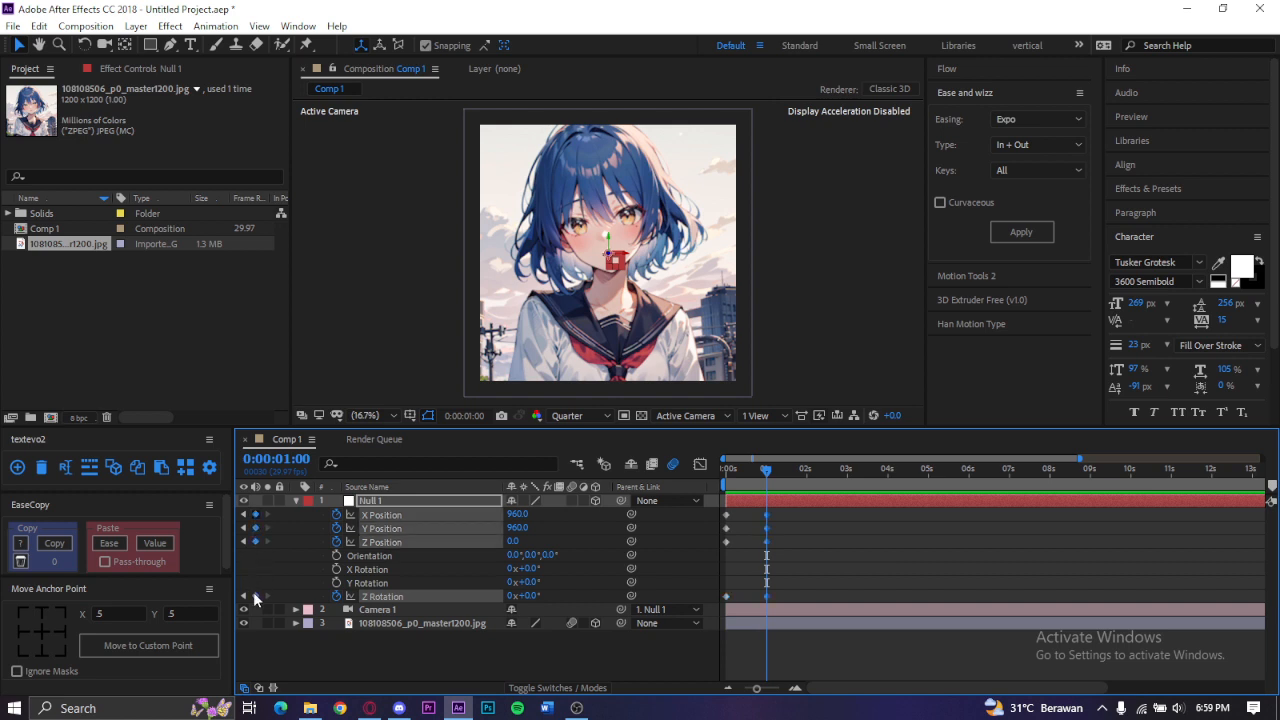
# Step: At the 1-second mark, set the null's Z Position to 668 and Y Position to 759 for a closer framing of the face
pyautogui.click(553, 531)
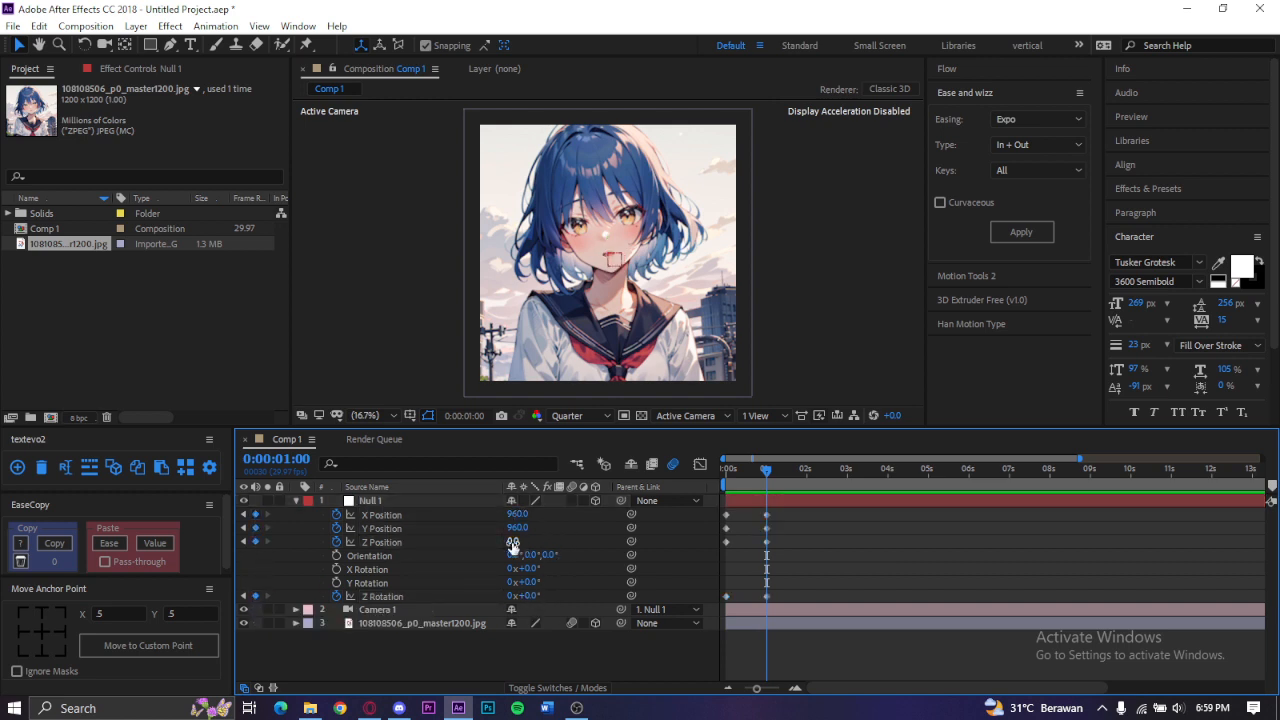
pyautogui.moveTo(512, 545); pyautogui.dragTo(1007, 611)
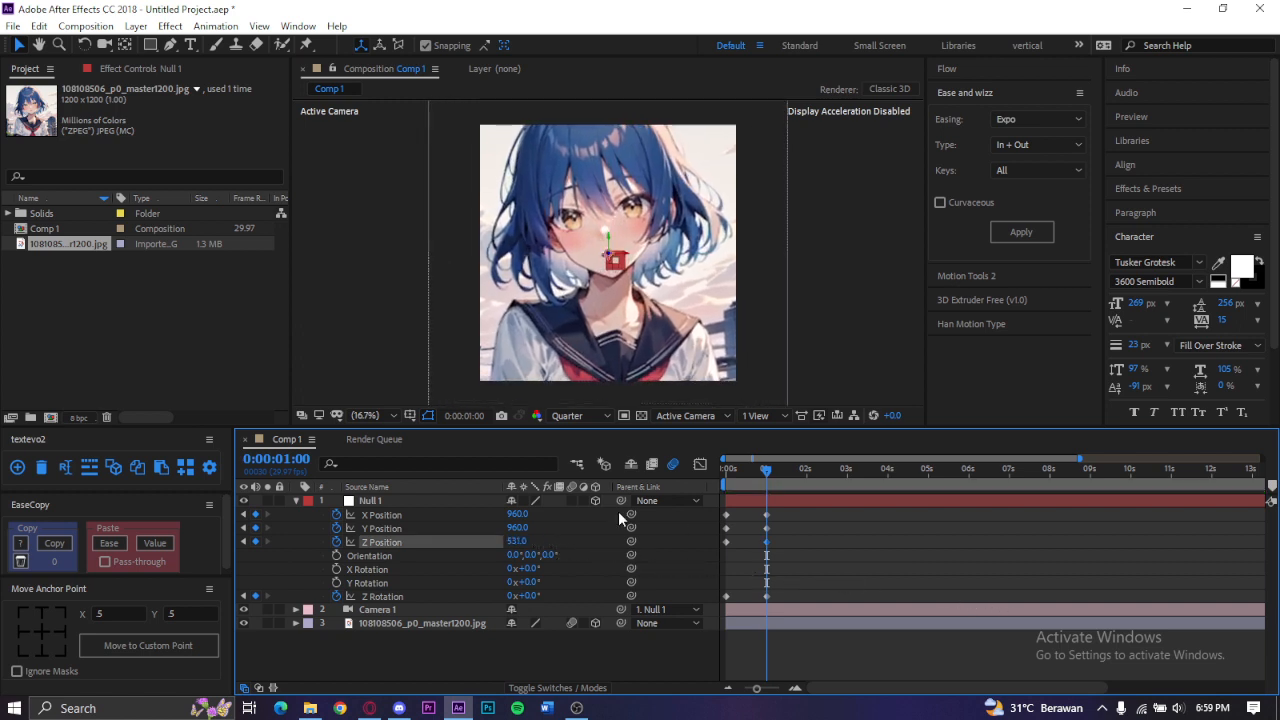
pyautogui.moveTo(518, 545); pyautogui.dragTo(422, 560)
pyautogui.click(451, 510)
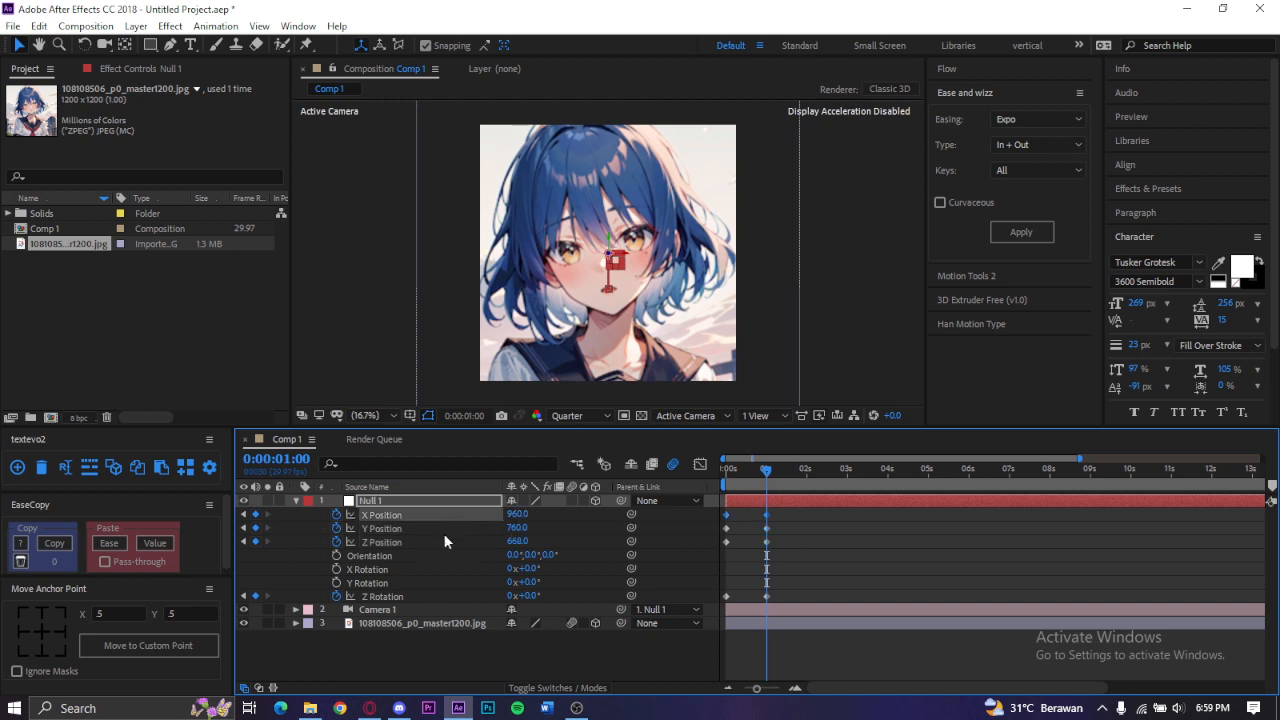
pyautogui.click(442, 542)
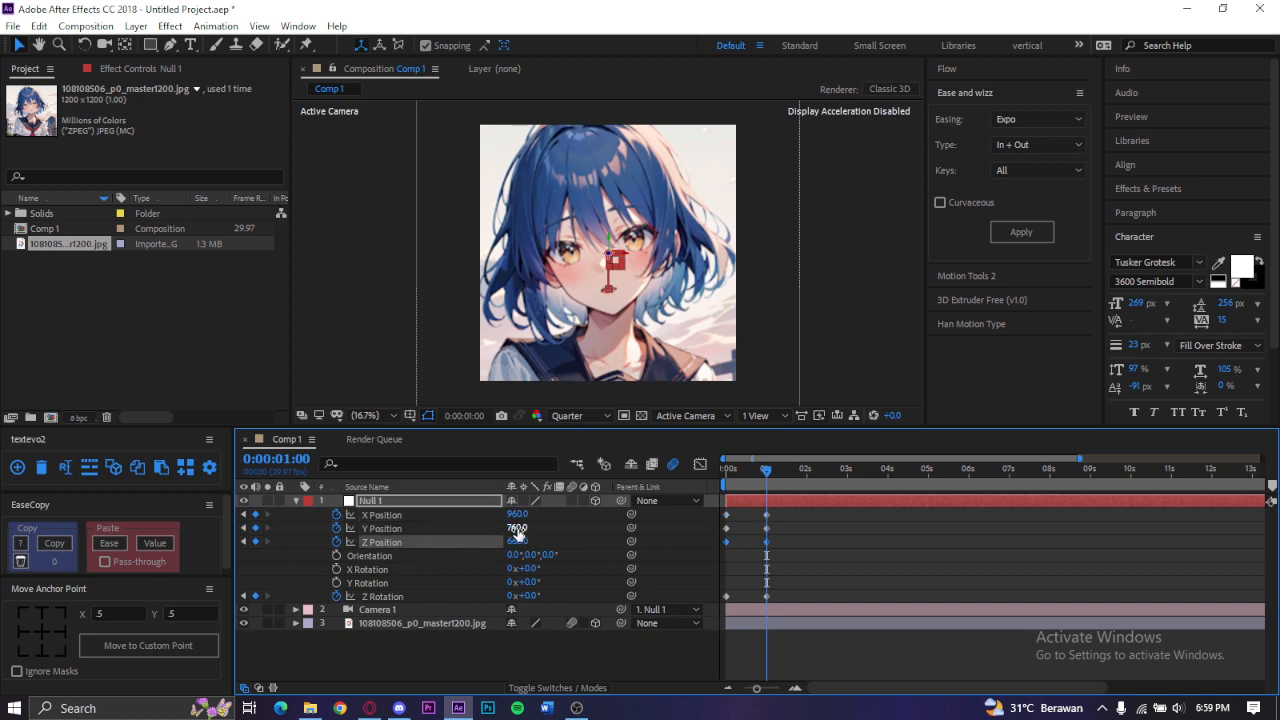
pyautogui.moveTo(516, 530)
pyautogui.mouseDown()
pyautogui.moveTo(536, 529)
pyautogui.moveTo(515, 530)
pyautogui.mouseUp()
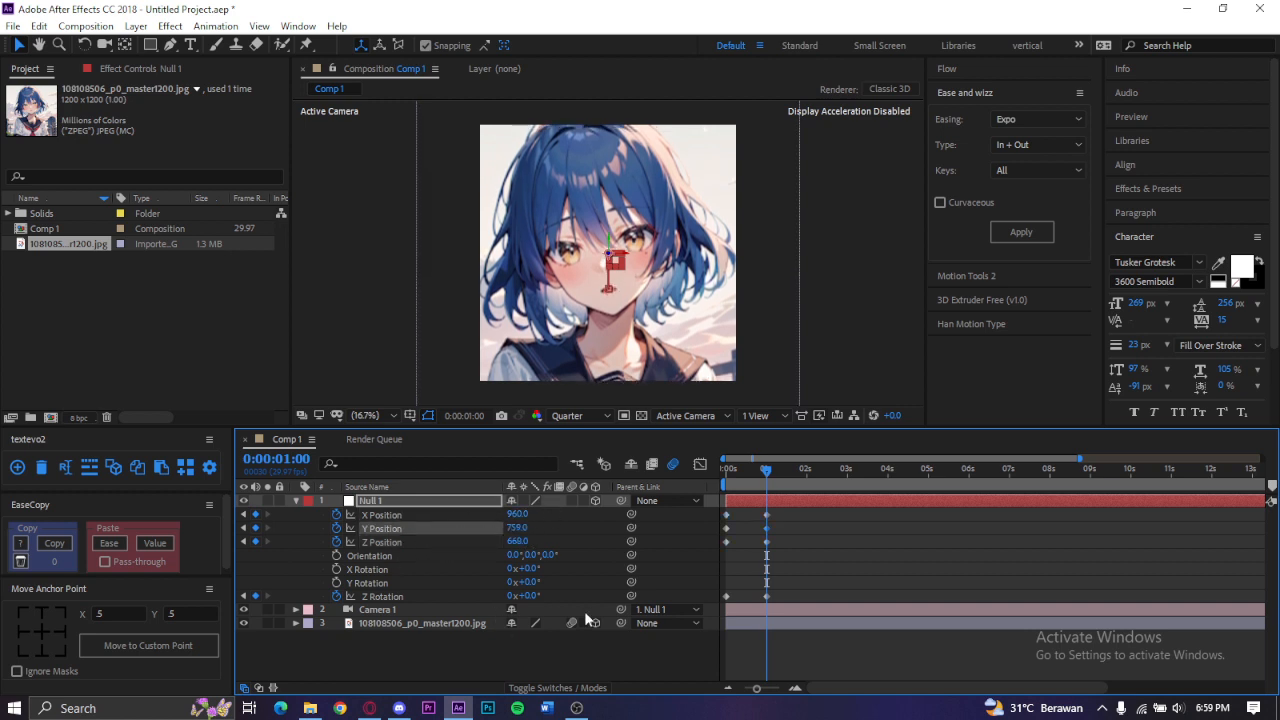
pyautogui.click(407, 514)
pyautogui.click(403, 532)
pyautogui.click(395, 543)
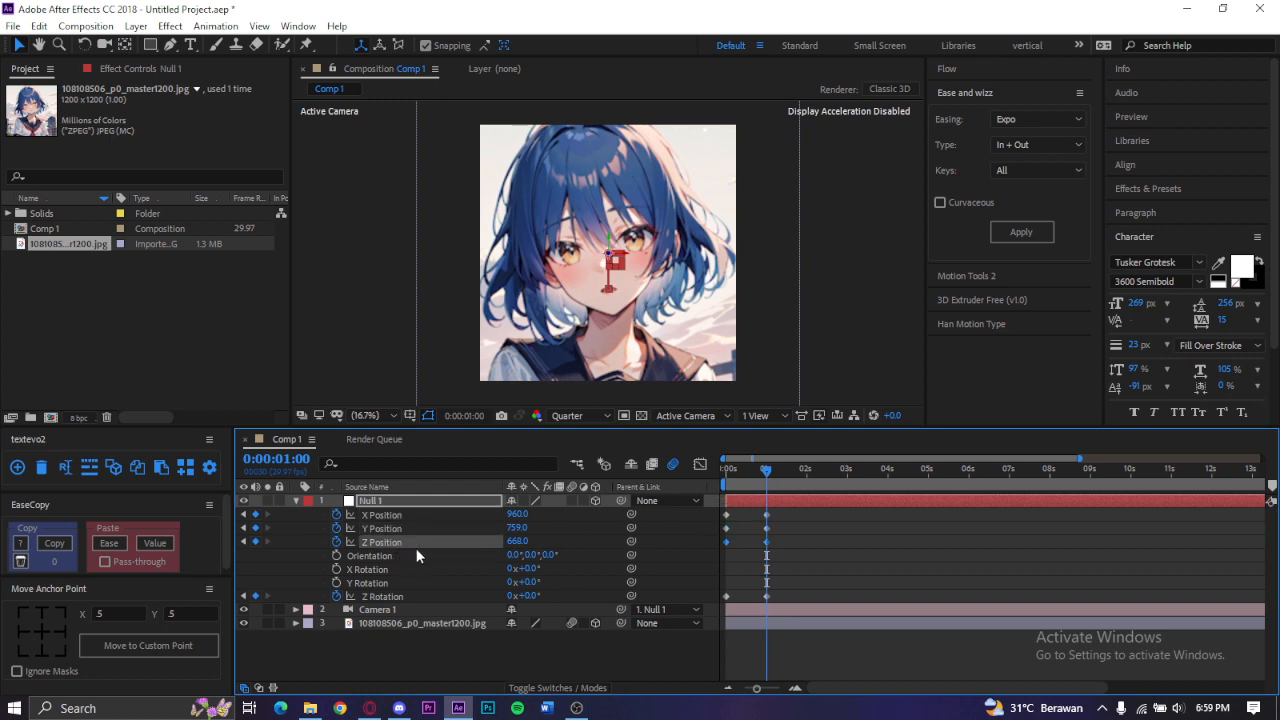
pyautogui.click(401, 530)
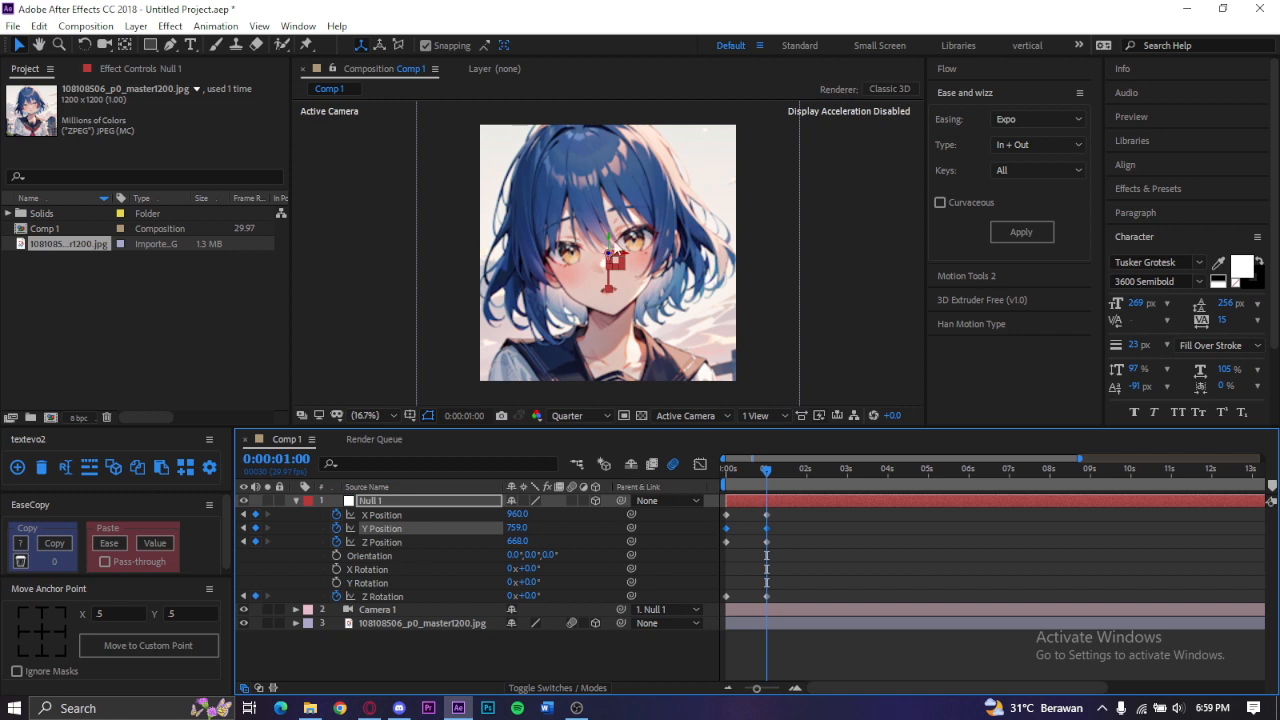
pyautogui.click(400, 517)
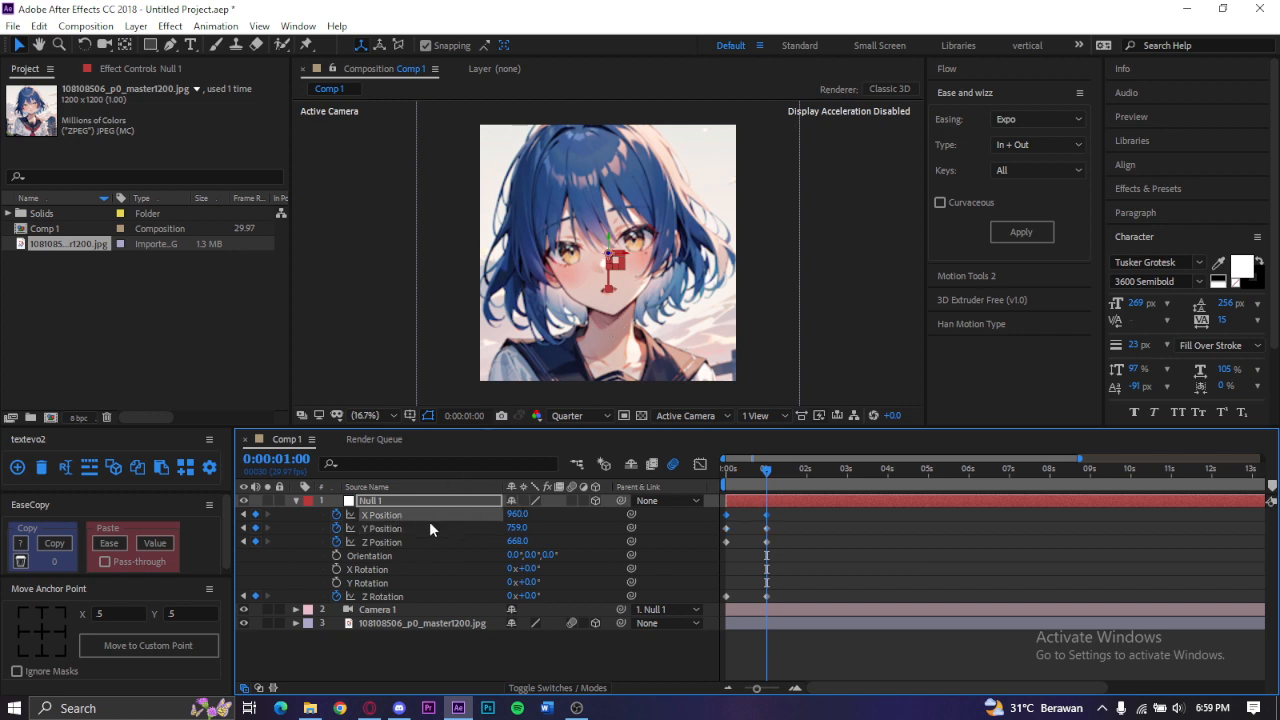
pyautogui.click(805, 547)
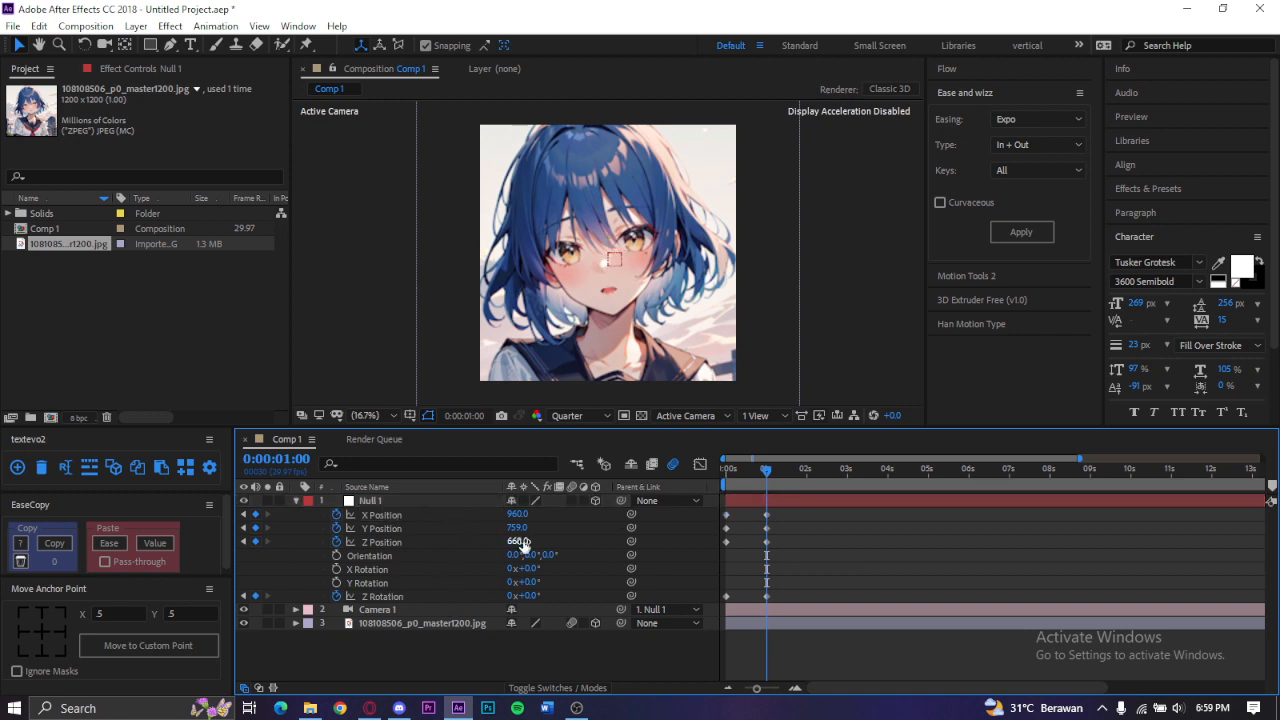
pyautogui.click(415, 515)
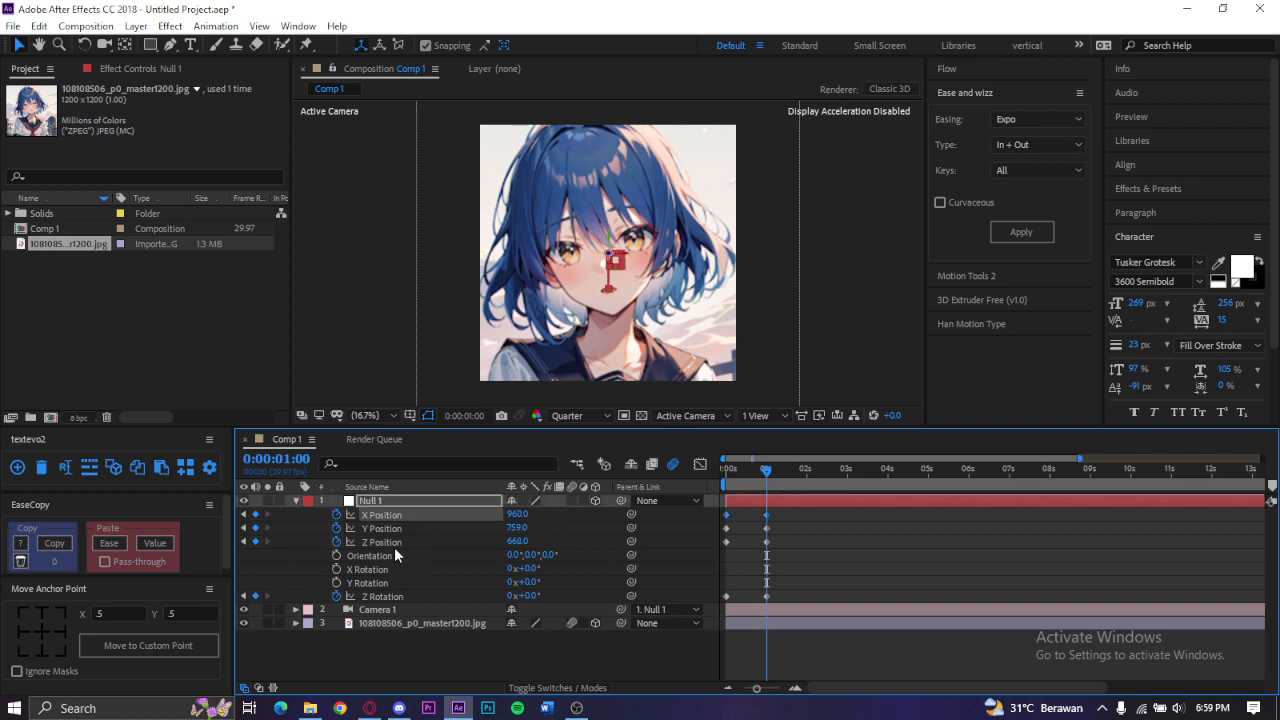
pyautogui.click(394, 545)
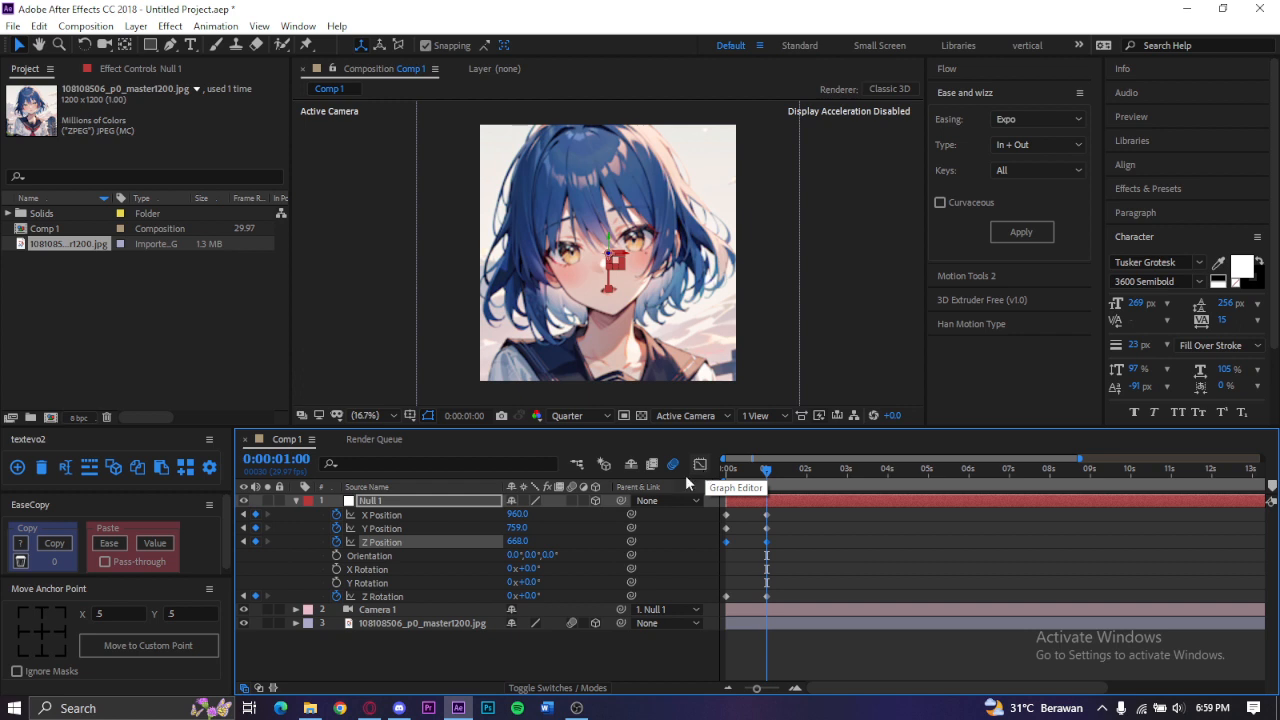
# Step: Apply a Flow easing curve of 0.49, 0.00, 0.00, 1.00 to the null's X, Y and Z Position and Z Rotation keyframes
pyautogui.click(414, 514)
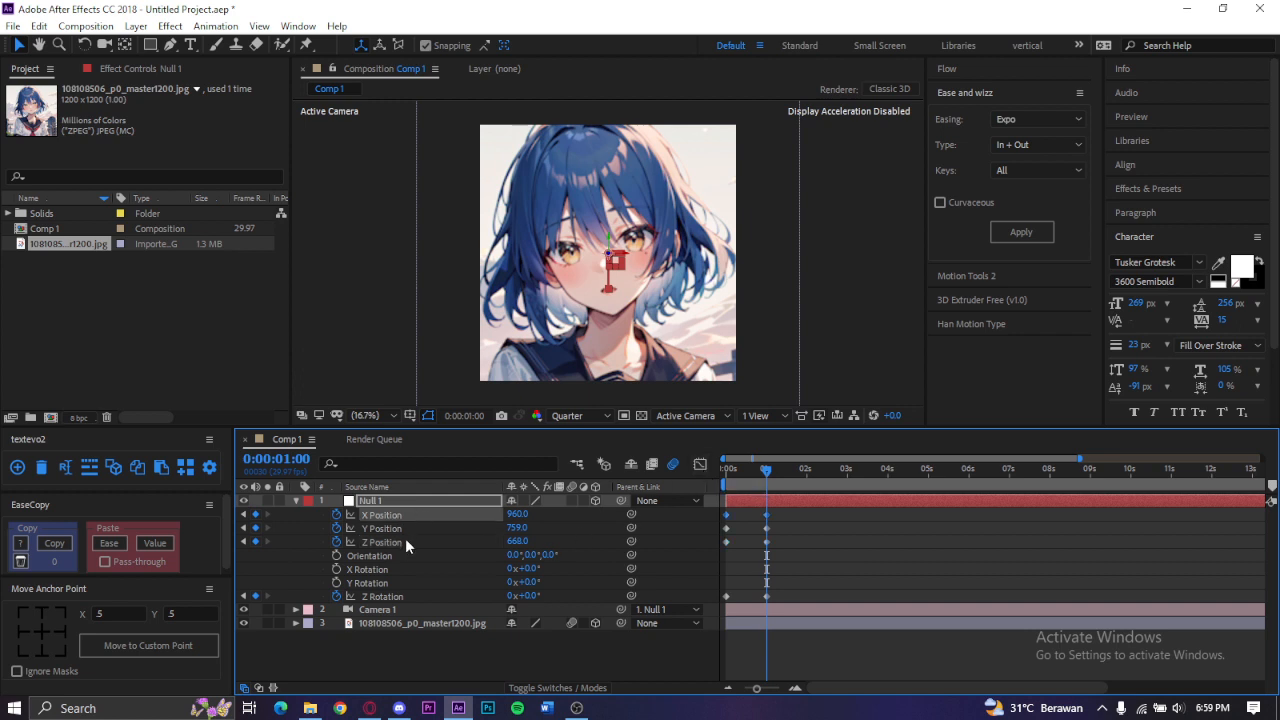
pyautogui.click(962, 100)
pyautogui.click(955, 72)
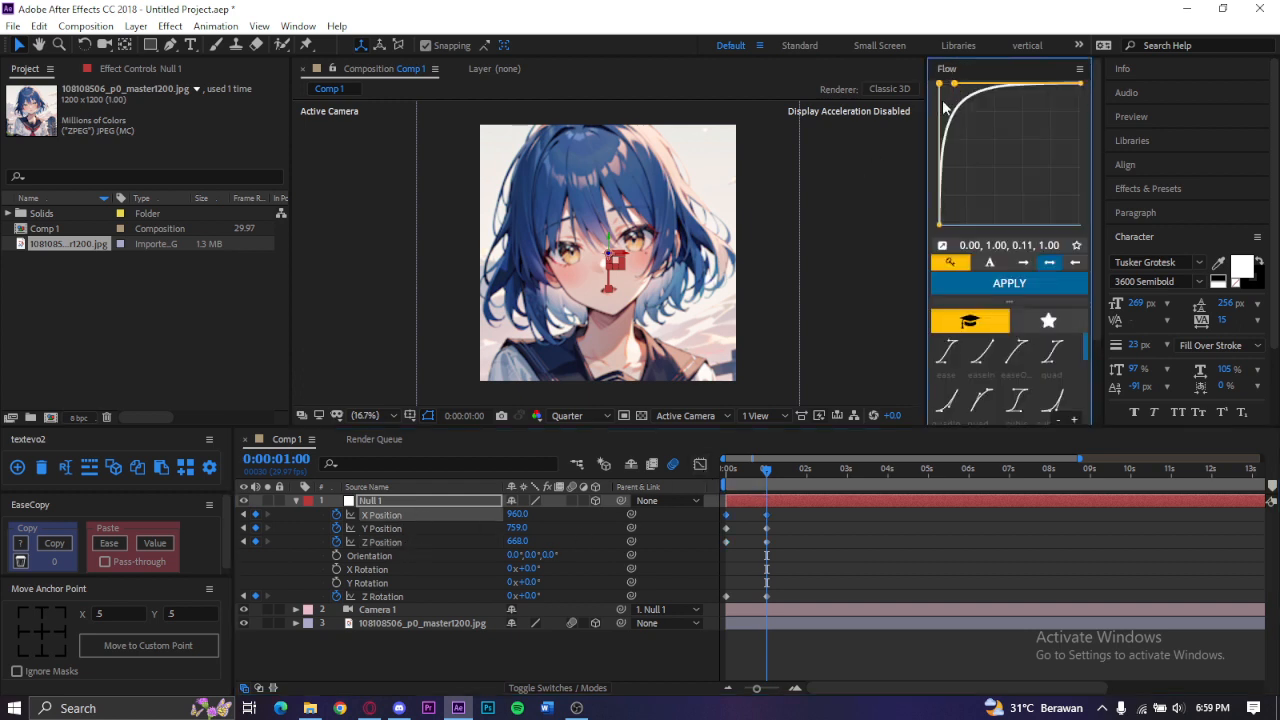
pyautogui.keyDown('shift'); pyautogui.click(436, 539); pyautogui.keyUp('shift')
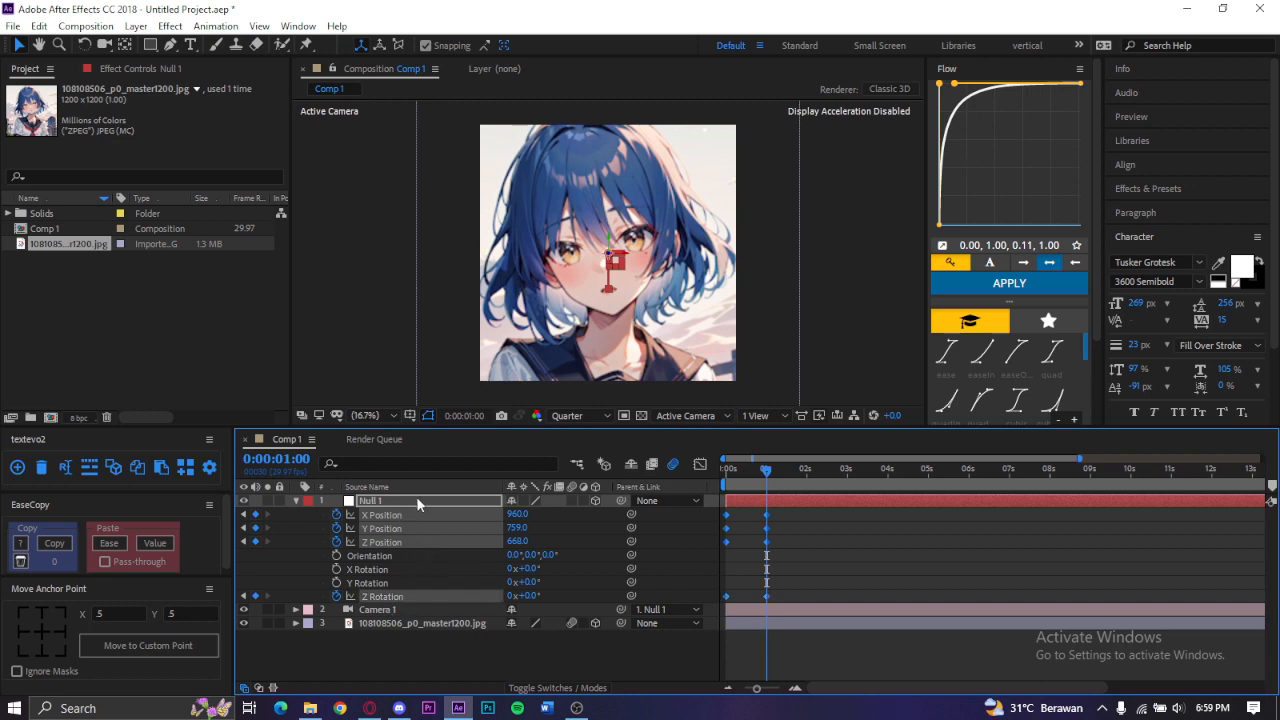
pyautogui.click(946, 352)
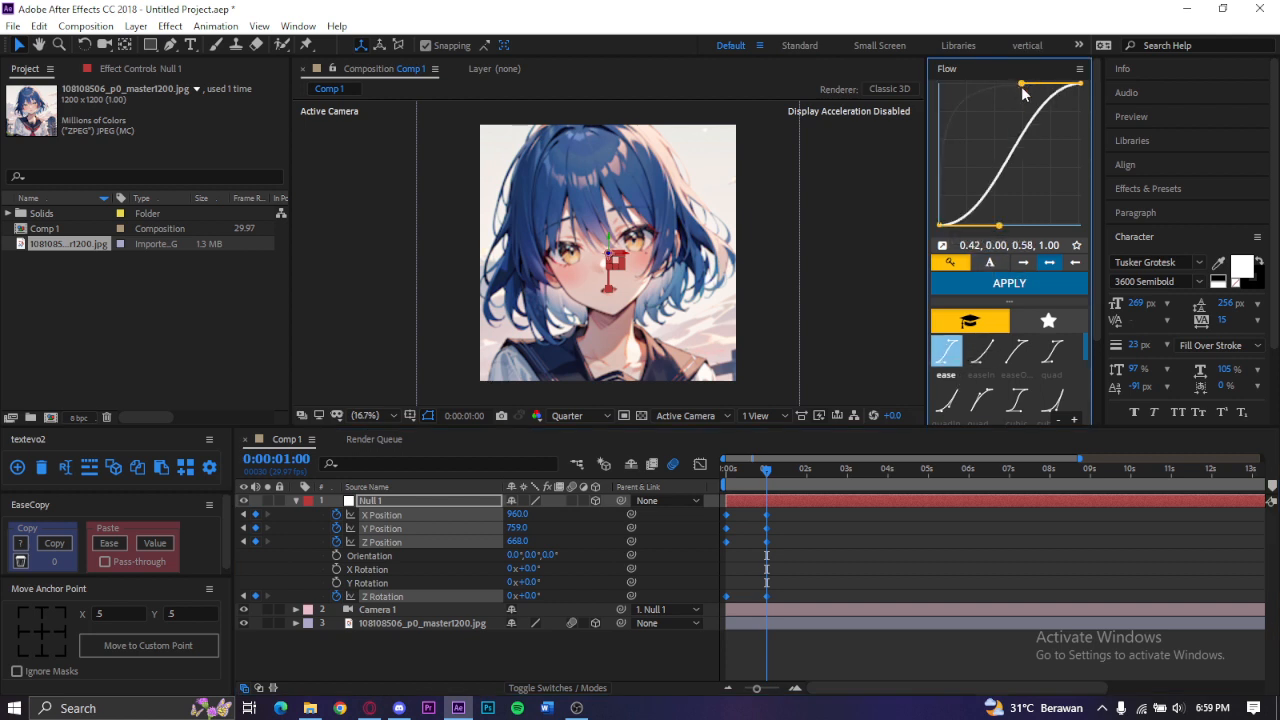
pyautogui.moveTo(1024, 92); pyautogui.dragTo(930, 89)
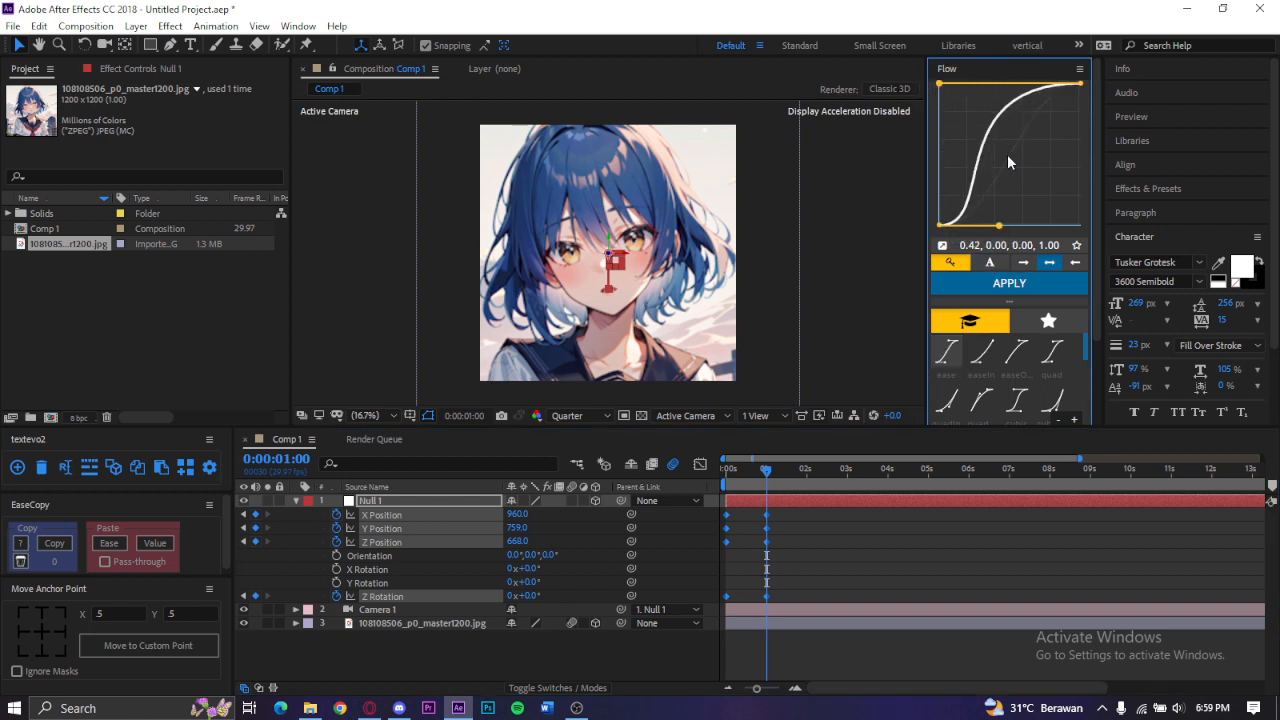
pyautogui.moveTo(1000, 231); pyautogui.dragTo(1011, 233)
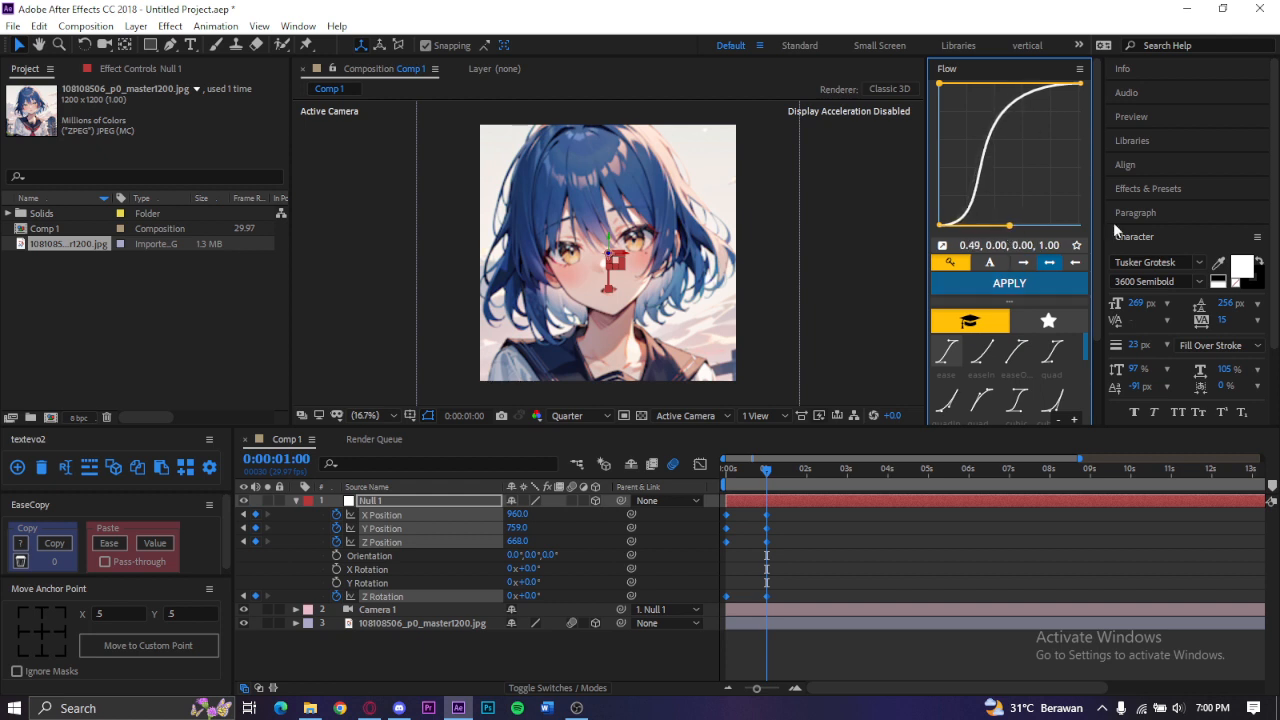
pyautogui.click(1009, 283)
pyautogui.click(831, 538)
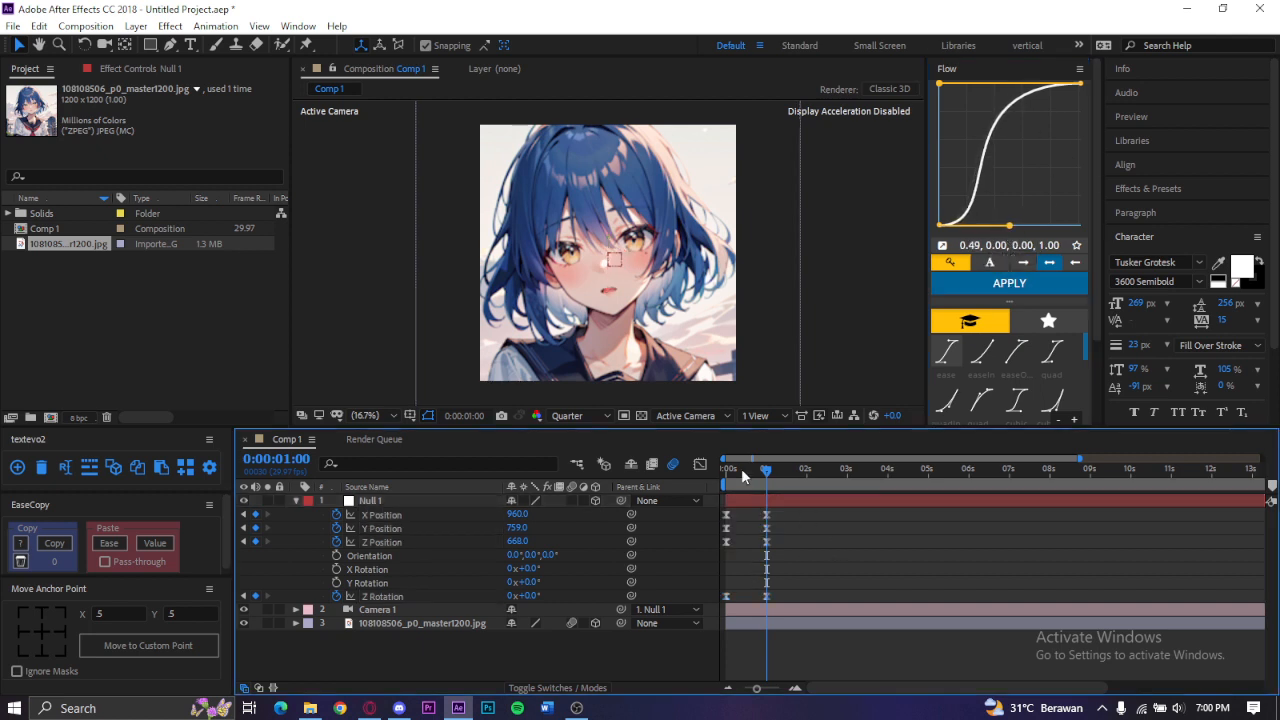
# Step: Trim the composition to a work area ending at about 0:00:01:07 and preview the camera move
pyautogui.press('space')
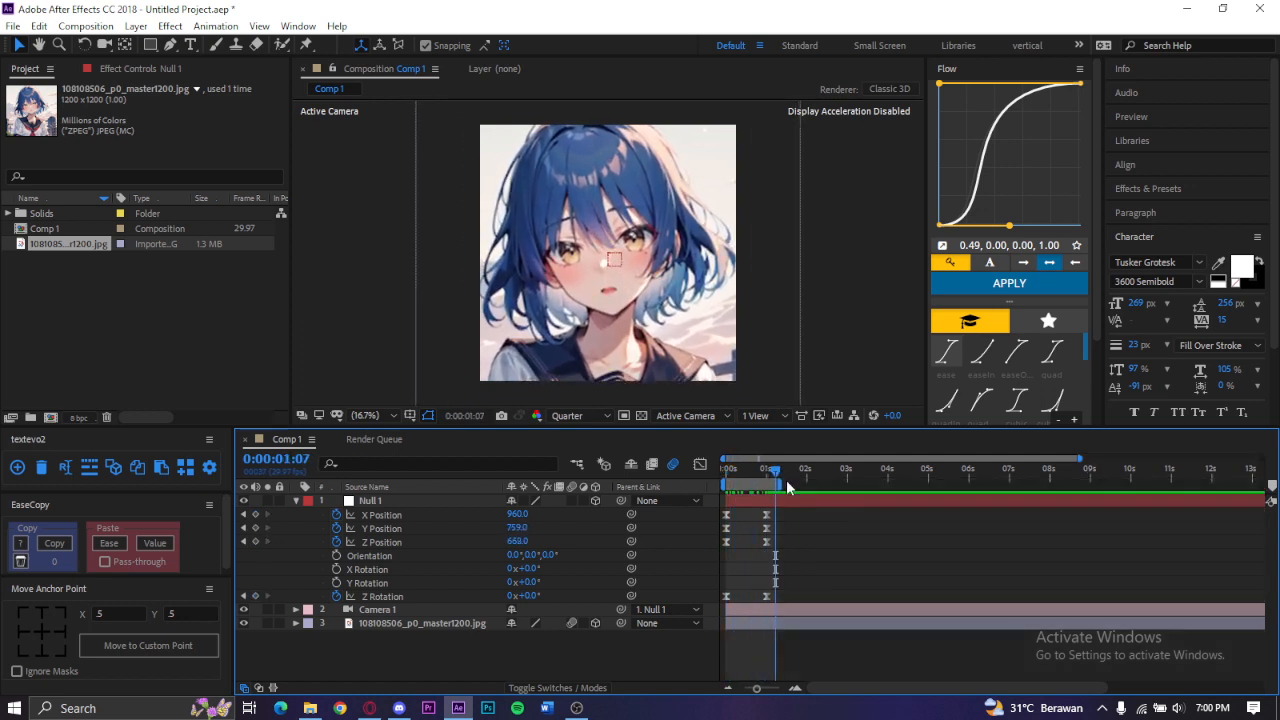
pyautogui.rightClick(753, 487)
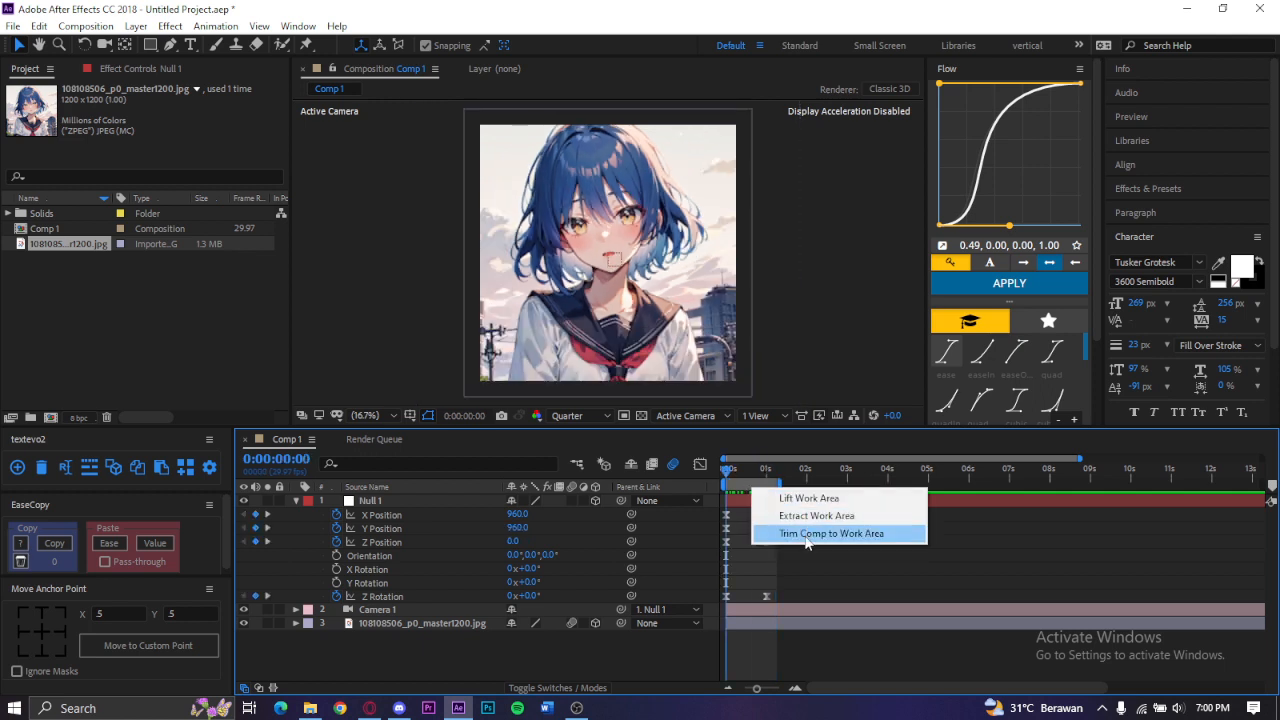
pyautogui.click(806, 540)
pyautogui.press('space')
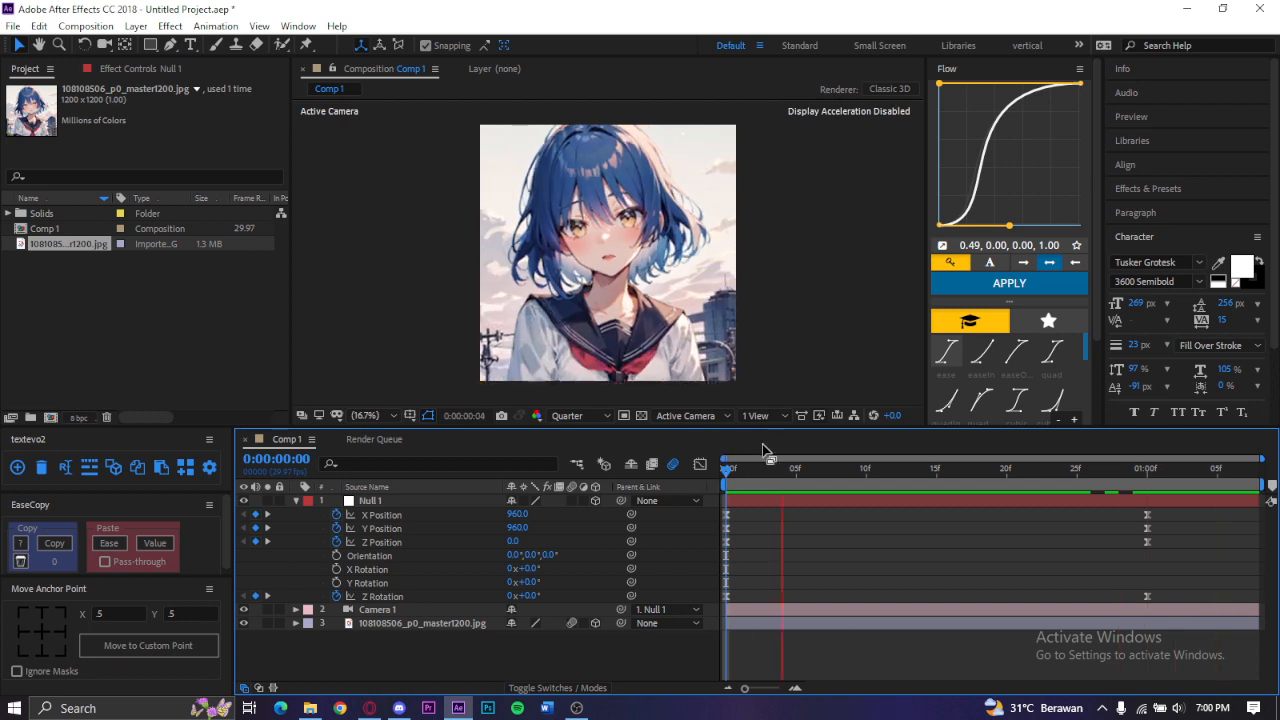
pyautogui.press('space')
# Step: Show the null's X Position in the Graph Editor and add keyframes on its curve at frames 6, 15 and 24
pyautogui.click(432, 514)
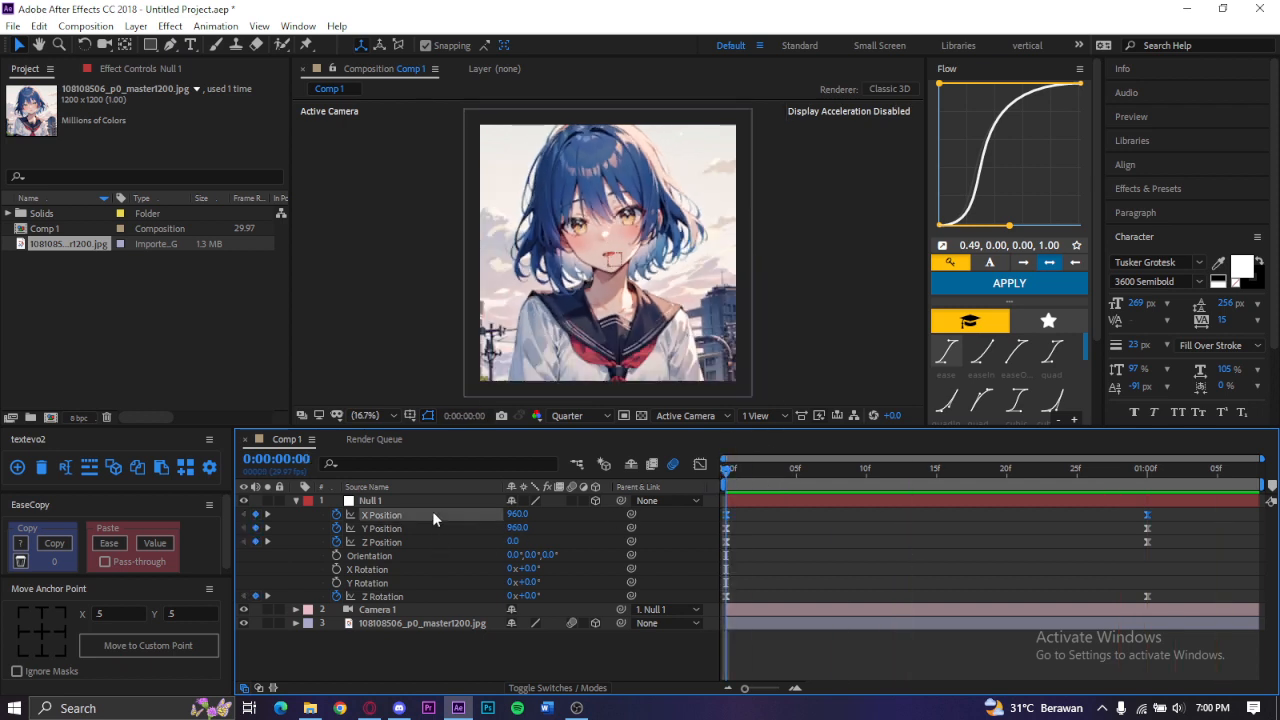
pyautogui.click(700, 465)
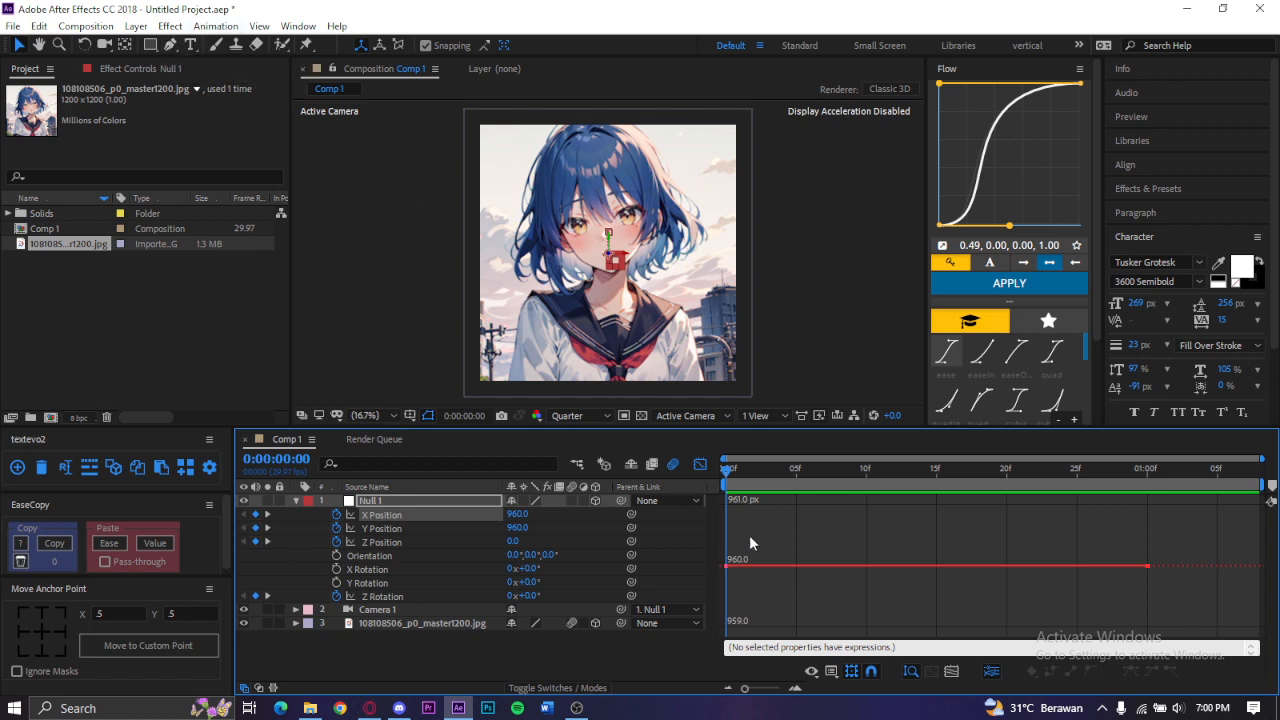
pyautogui.press('g')
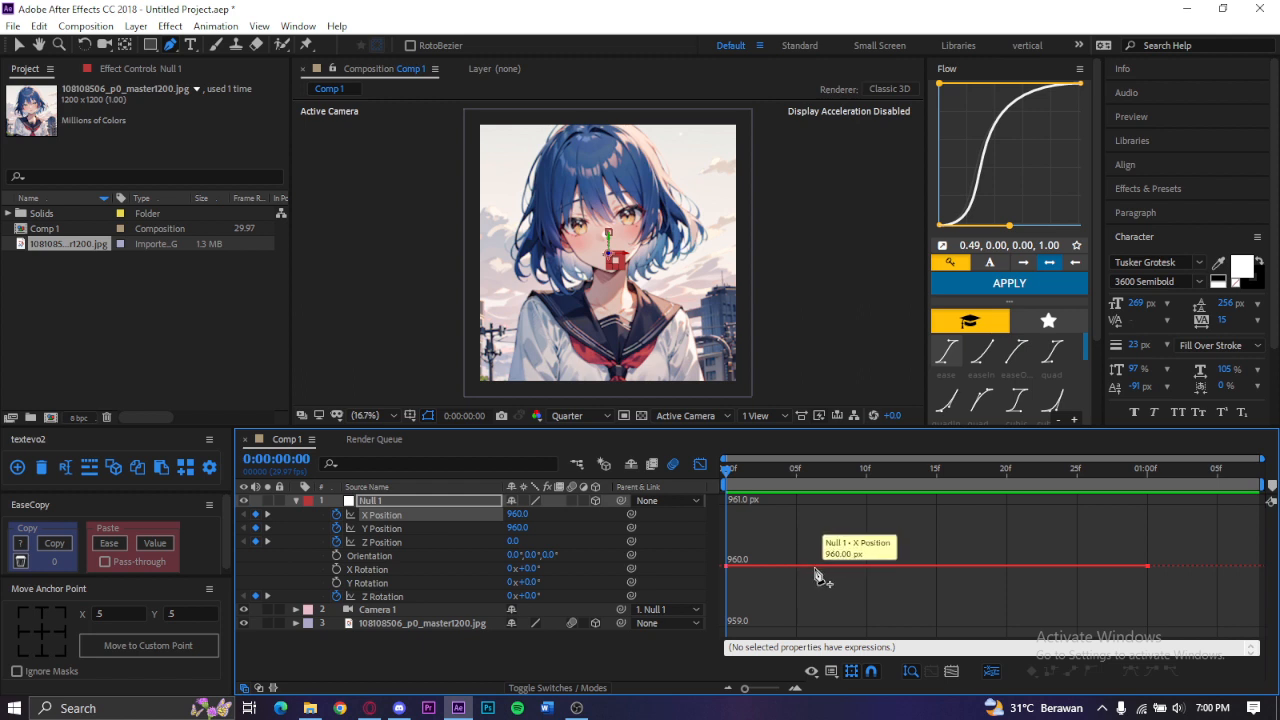
pyautogui.click(814, 568)
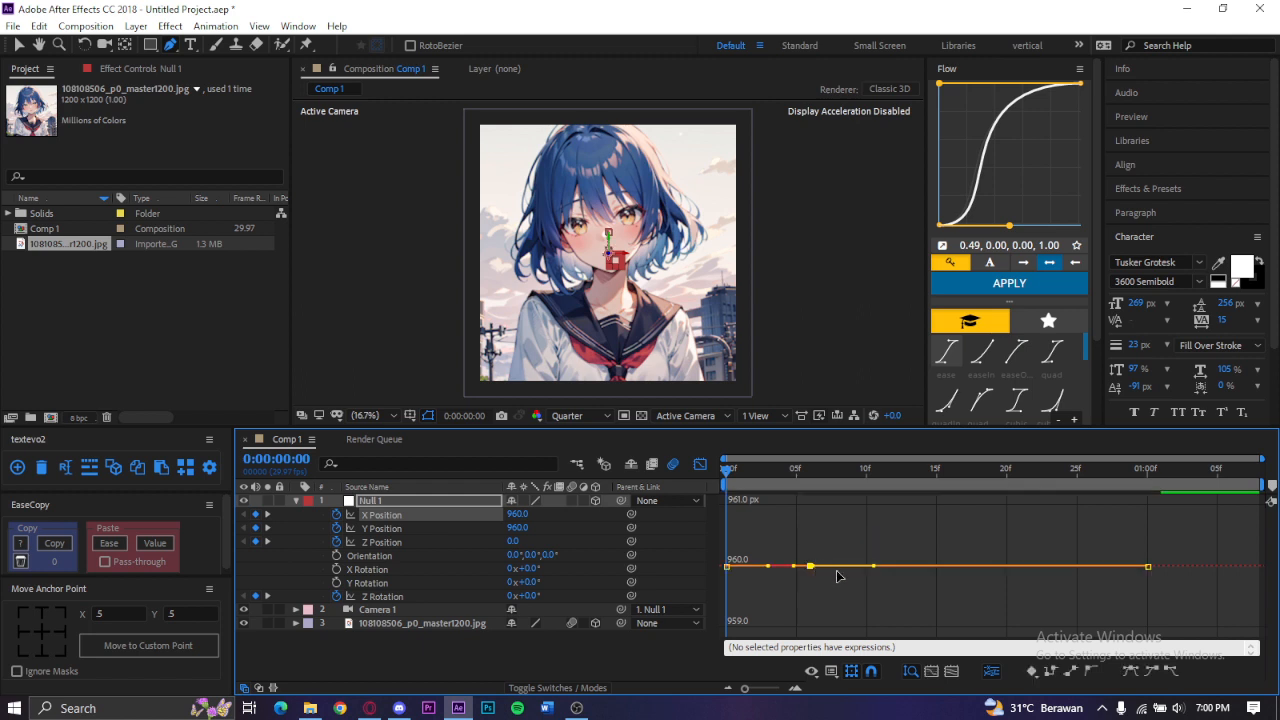
pyautogui.click(936, 567)
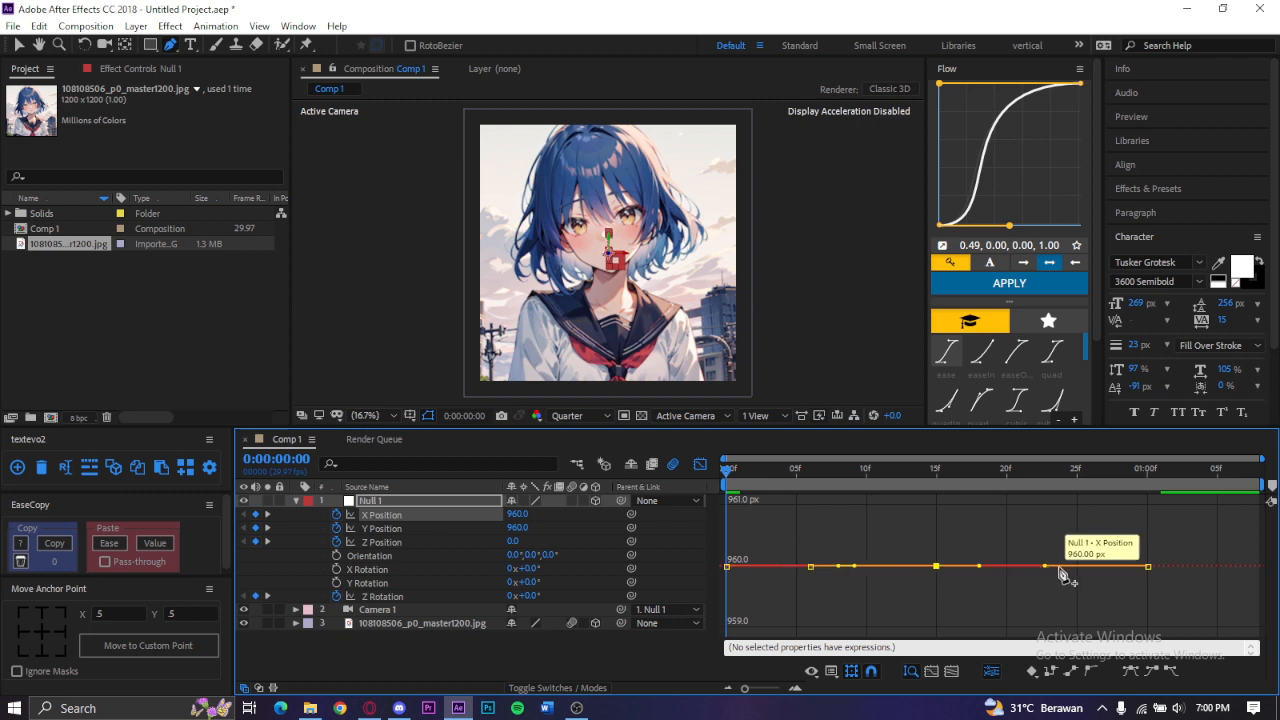
pyautogui.click(1062, 567)
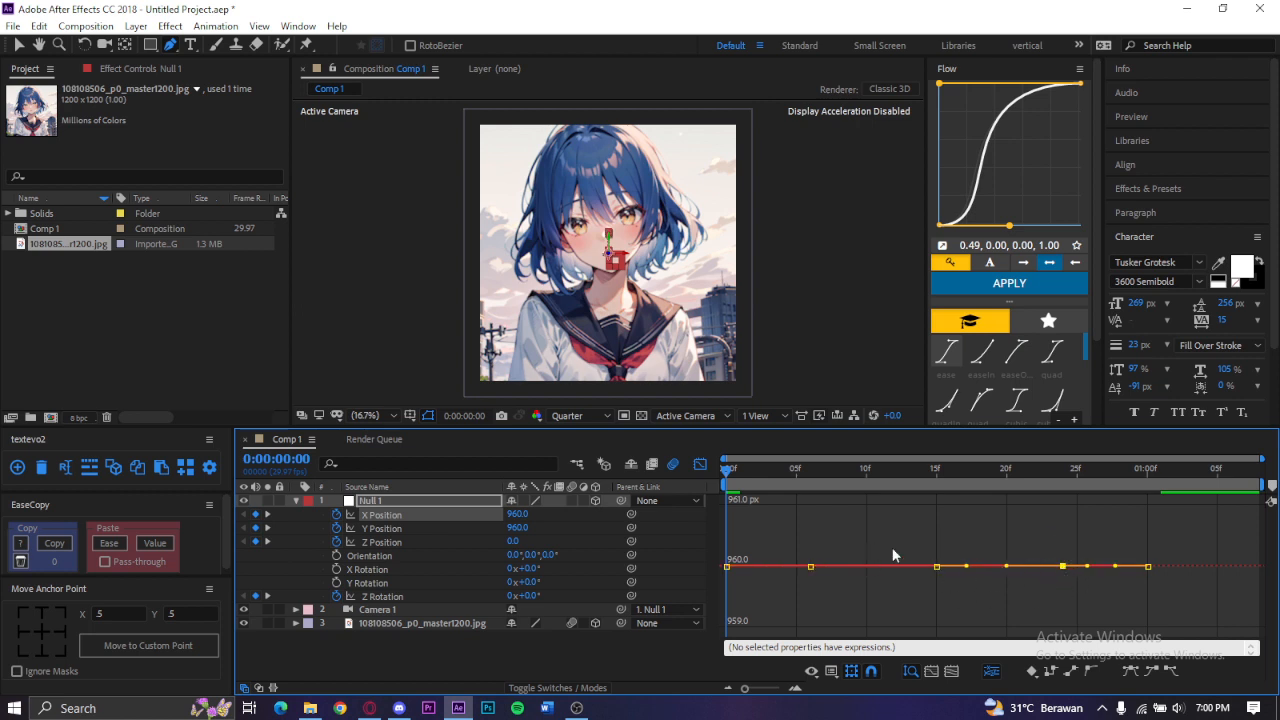
pyautogui.press('v')
pyautogui.moveTo(1176, 498); pyautogui.dragTo(790, 604)
pyautogui.click(861, 535)
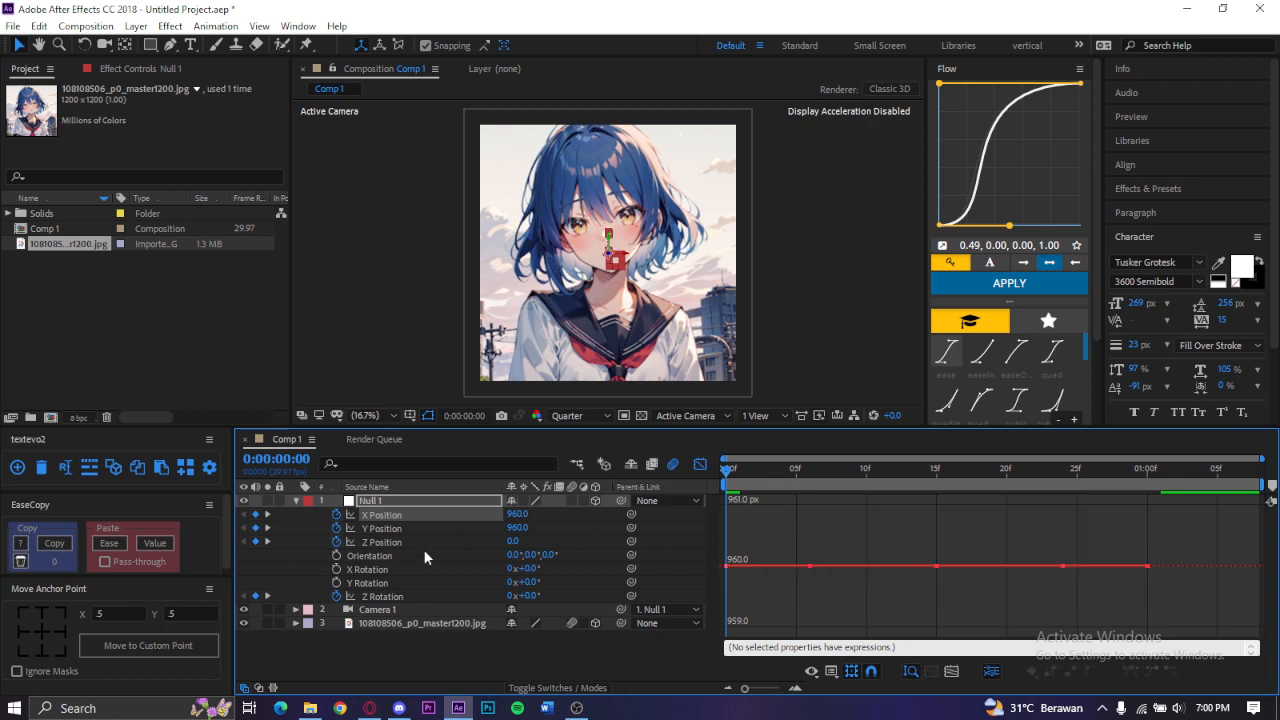
# Step: Raise the null's X Position keyframe at frame 6 to about 1014 on the value graph
pyautogui.click(267, 514)
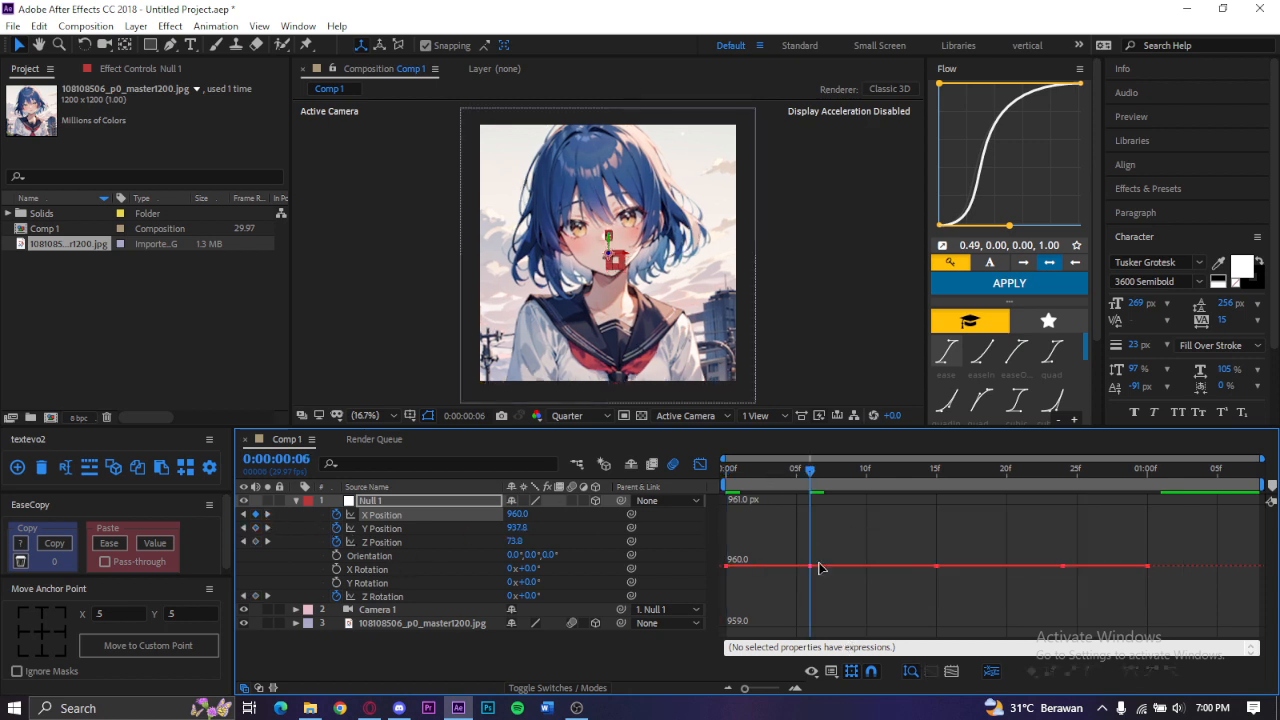
pyautogui.moveTo(813, 568); pyautogui.dragTo(807, 401)
pyautogui.moveTo(810, 514); pyautogui.dragTo(805, 398)
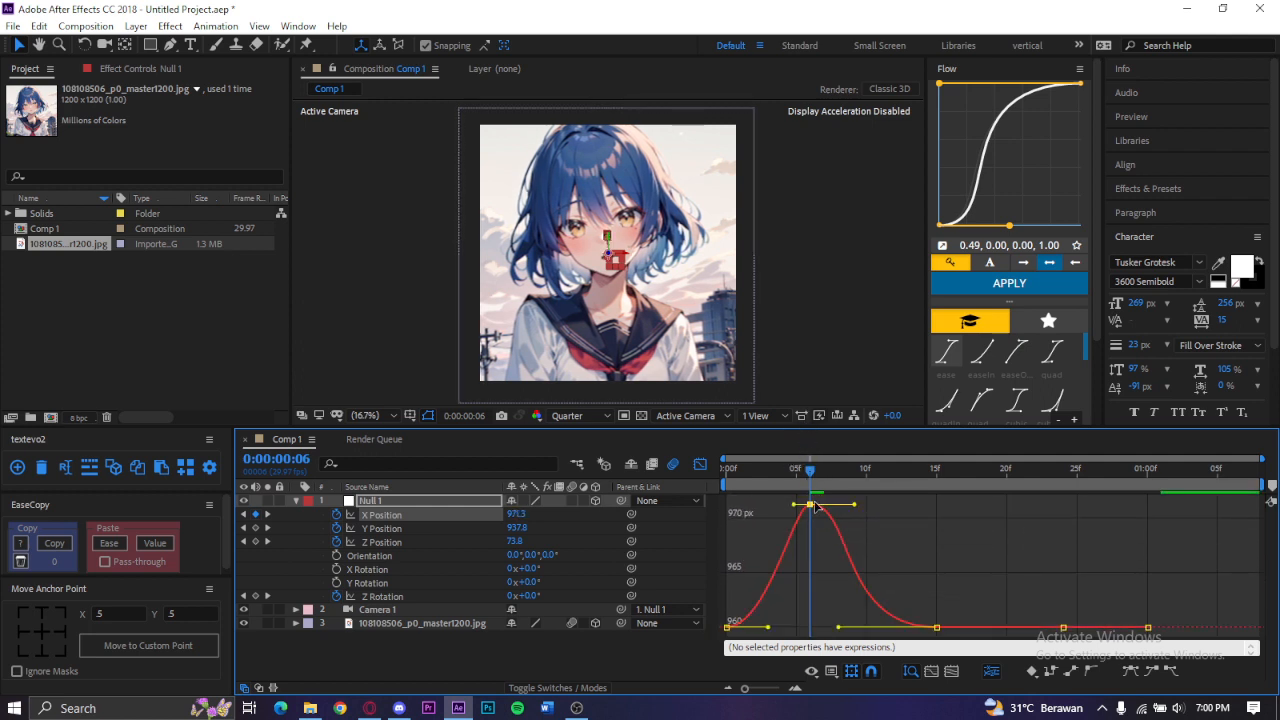
pyautogui.click(845, 548)
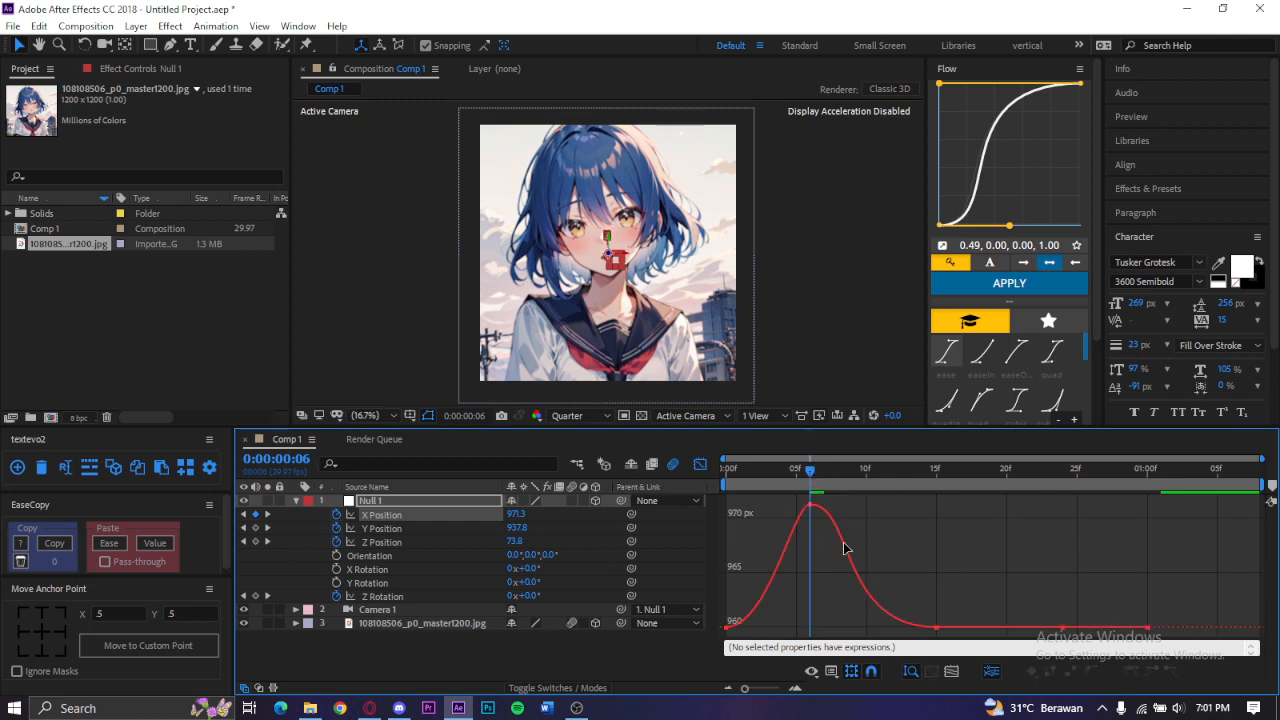
pyautogui.moveTo(815, 507); pyautogui.dragTo(810, 430)
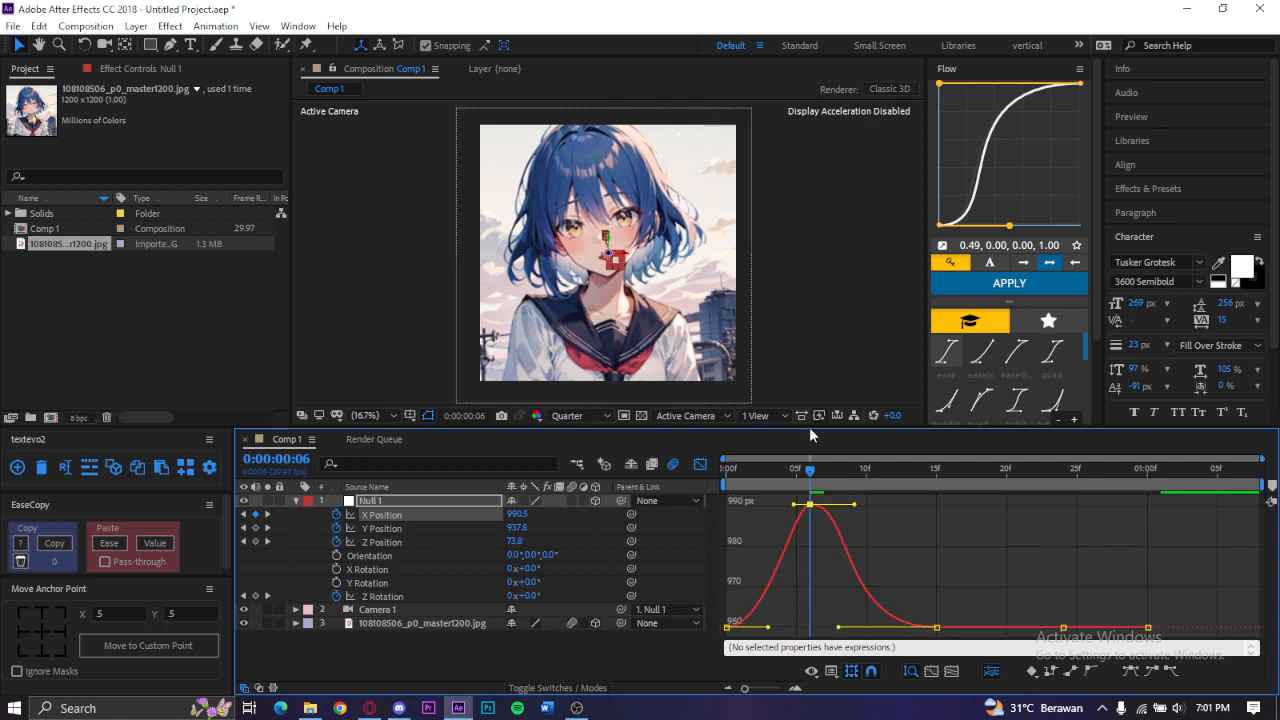
pyautogui.moveTo(810, 503); pyautogui.dragTo(811, 458)
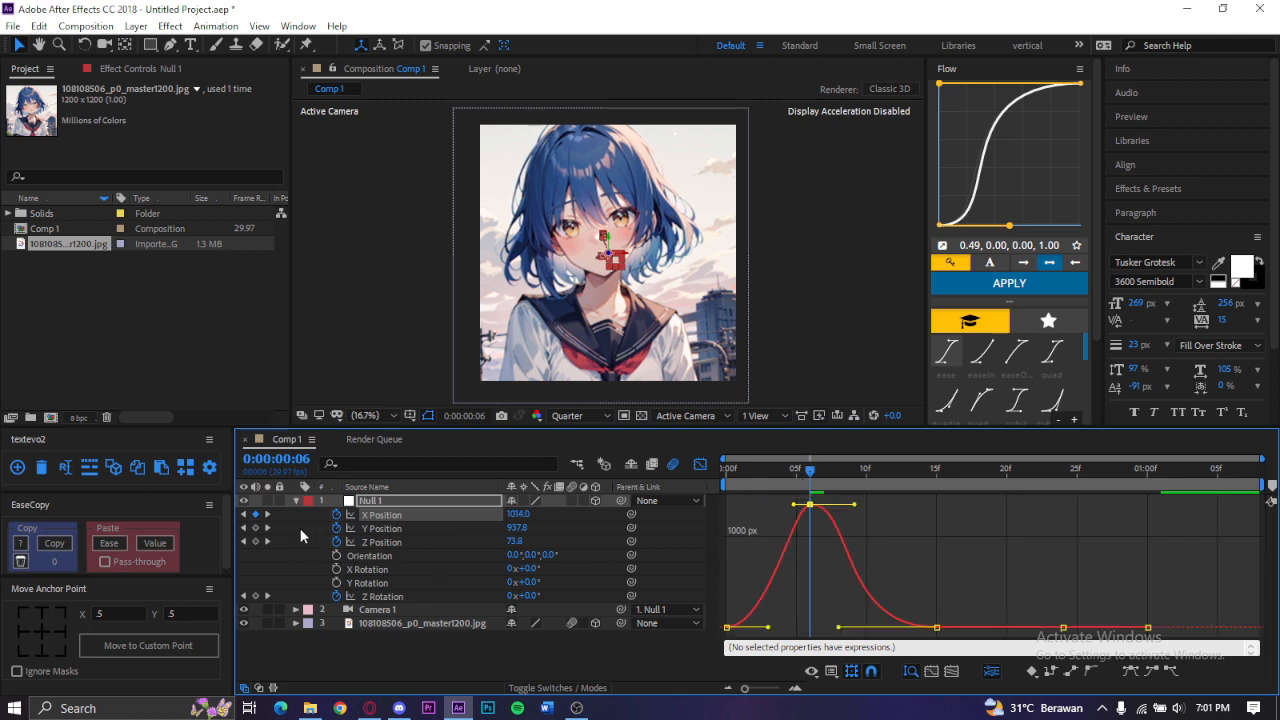
# Step: Lower the X Position keyframe at frame 15 to about 931 and set the one at frame 24 to about 966
pyautogui.press('space')
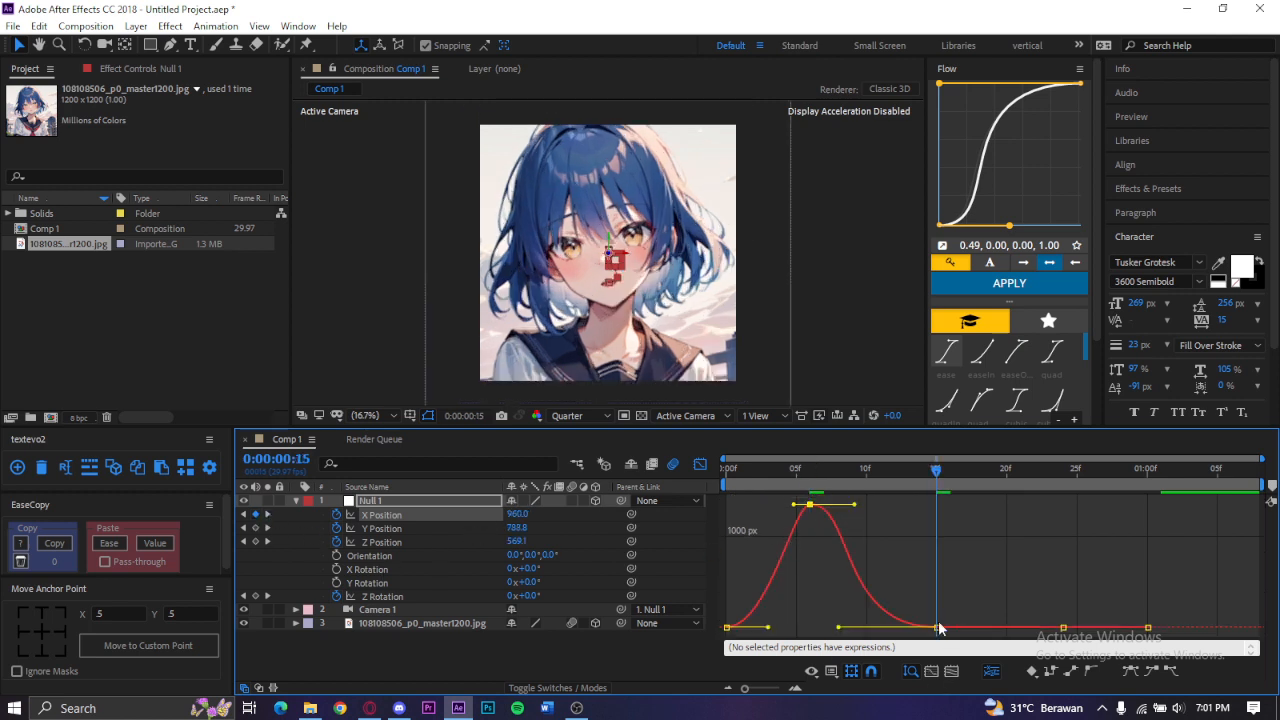
pyautogui.moveTo(939, 627)
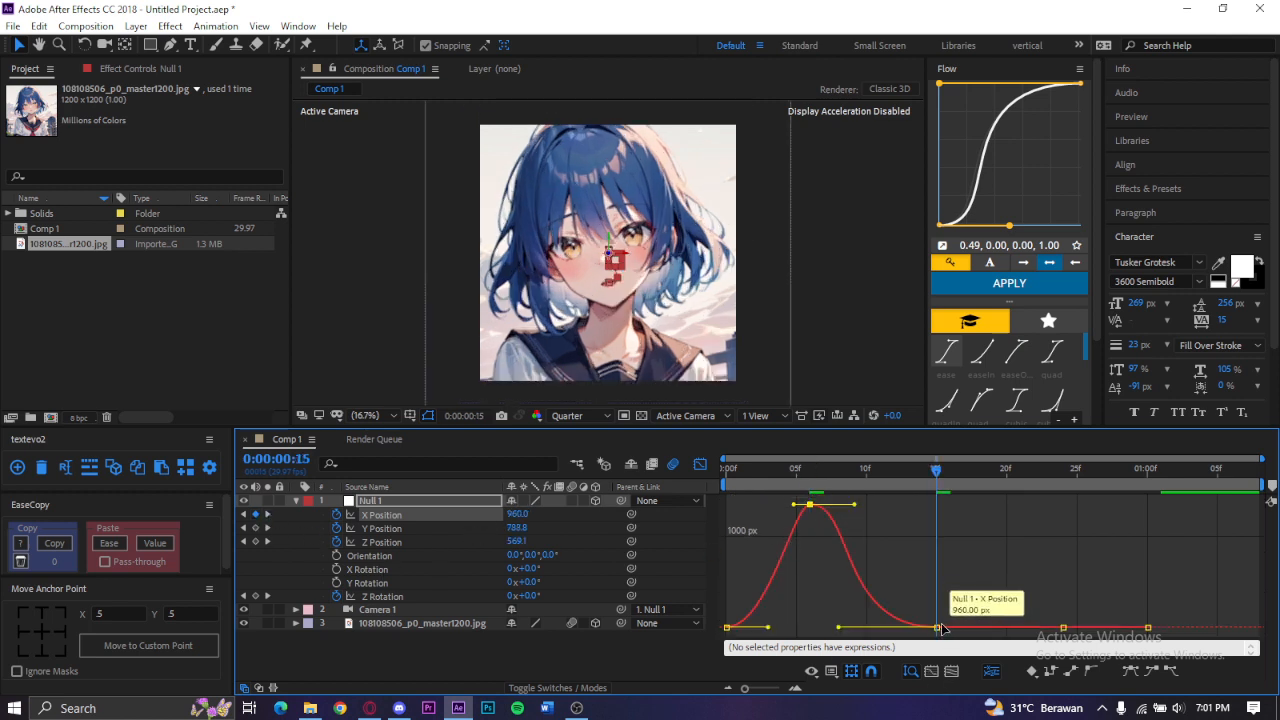
pyautogui.moveTo(939, 627)
pyautogui.mouseDown()
pyautogui.moveTo(937, 666)
pyautogui.moveTo(936, 636)
pyautogui.mouseUp()
pyautogui.moveTo(937, 628)
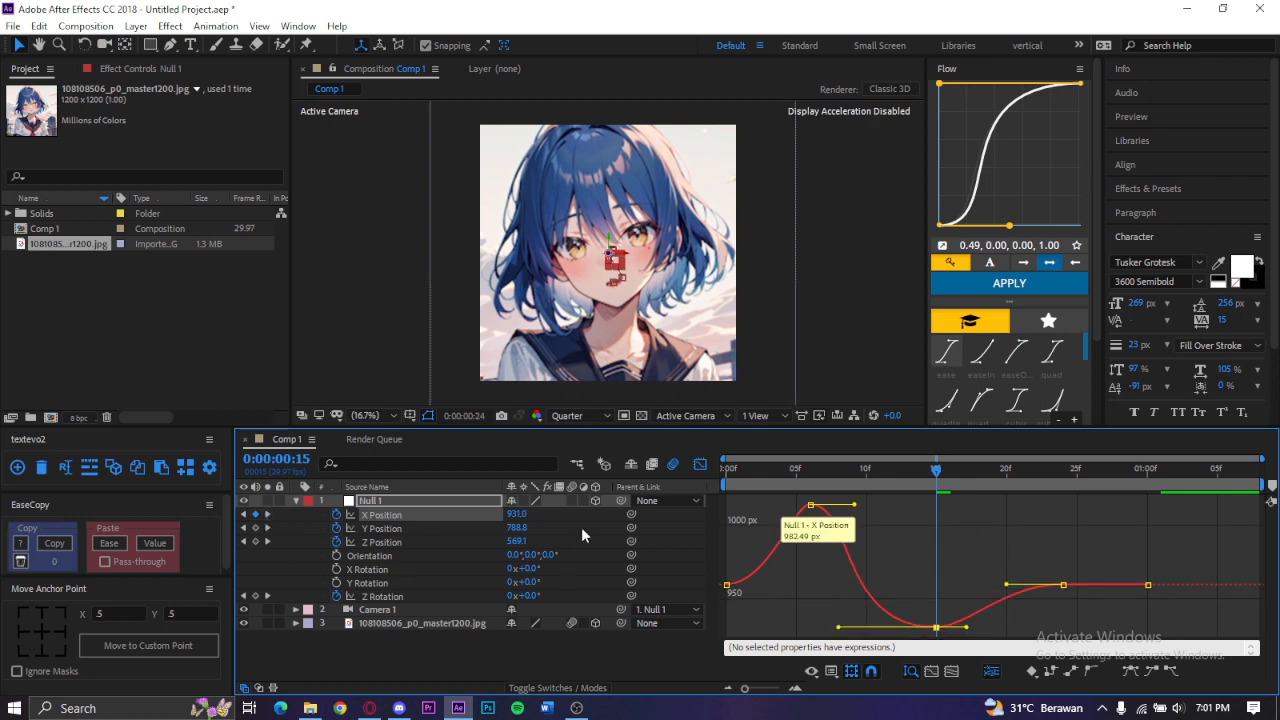
pyautogui.moveTo(1074, 570)
pyautogui.mouseDown()
pyautogui.moveTo(1058, 595)
pyautogui.moveTo(1066, 567)
pyautogui.moveTo(1066, 581)
pyautogui.mouseUp()
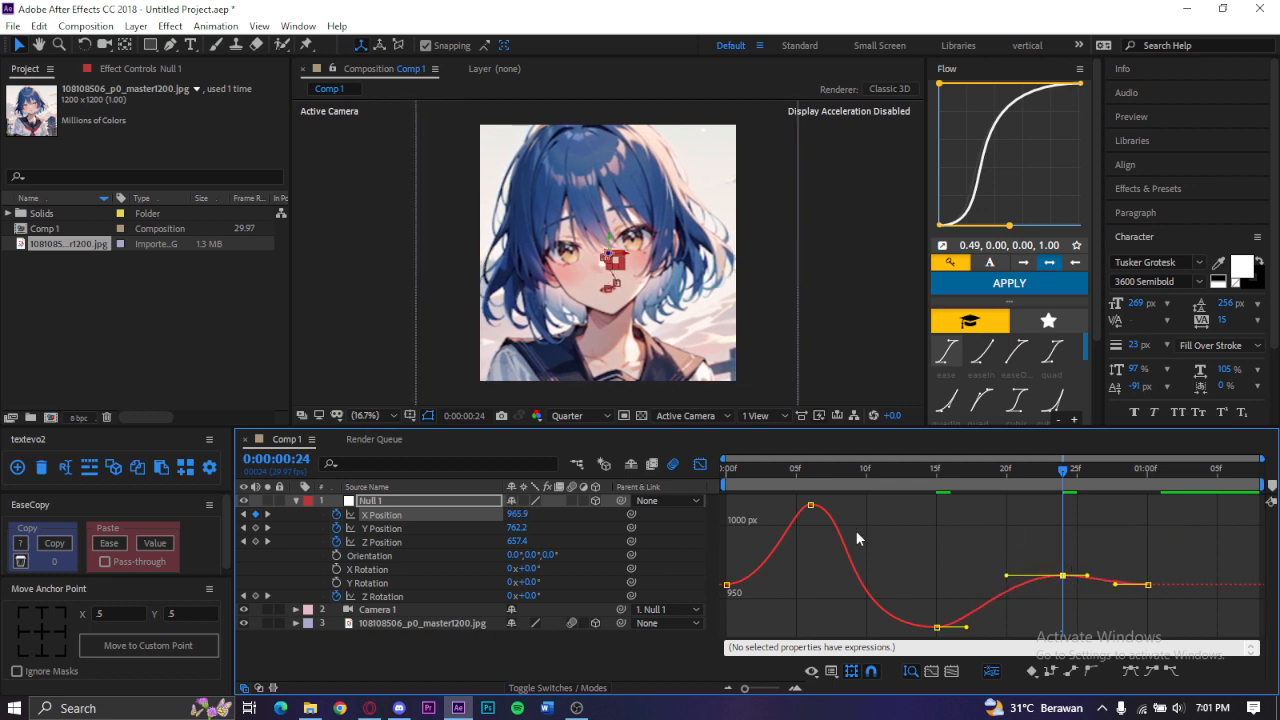
# Step: Reshape the Bezier handles of the X Position curve between frame 24 and the final keyframe for a smoother settle
pyautogui.moveTo(1112, 545); pyautogui.dragTo(1043, 593)
pyautogui.moveTo(1114, 584)
pyautogui.mouseDown()
pyautogui.moveTo(1043, 600)
pyautogui.moveTo(1095, 574)
pyautogui.mouseUp()
pyautogui.moveTo(839, 496); pyautogui.dragTo(756, 516)
pyautogui.click(988, 625)
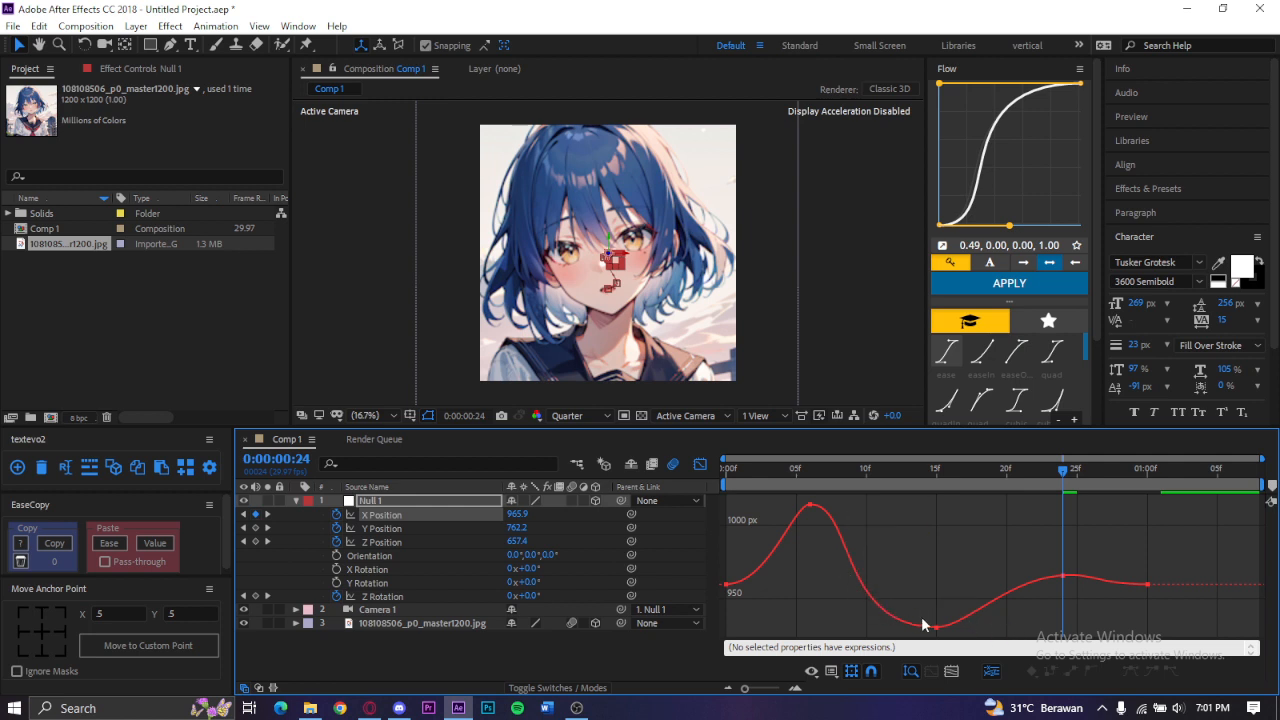
# Step: Smooth the null's X Position curve by extending and levelling the Bezier handles at frames 0, 6 and 15
pyautogui.moveTo(1019, 625); pyautogui.dragTo(843, 644)
pyautogui.moveTo(966, 628); pyautogui.dragTo(981, 628)
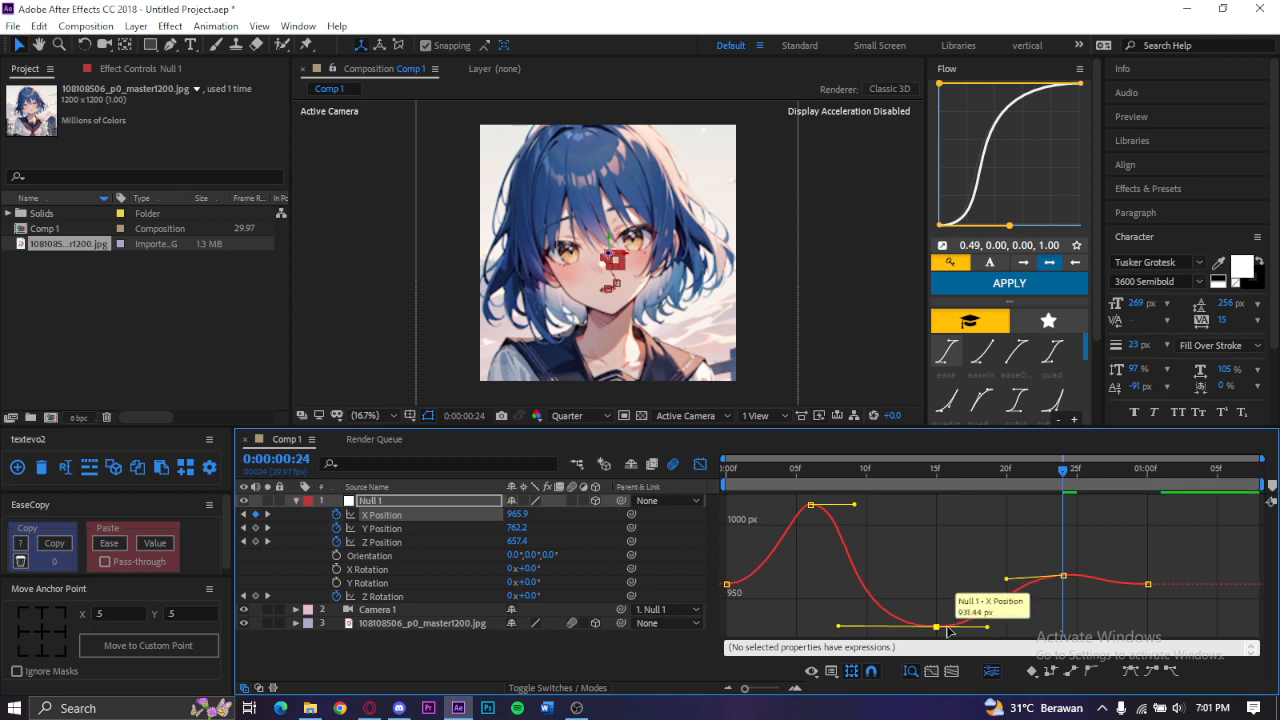
pyautogui.click(810, 504)
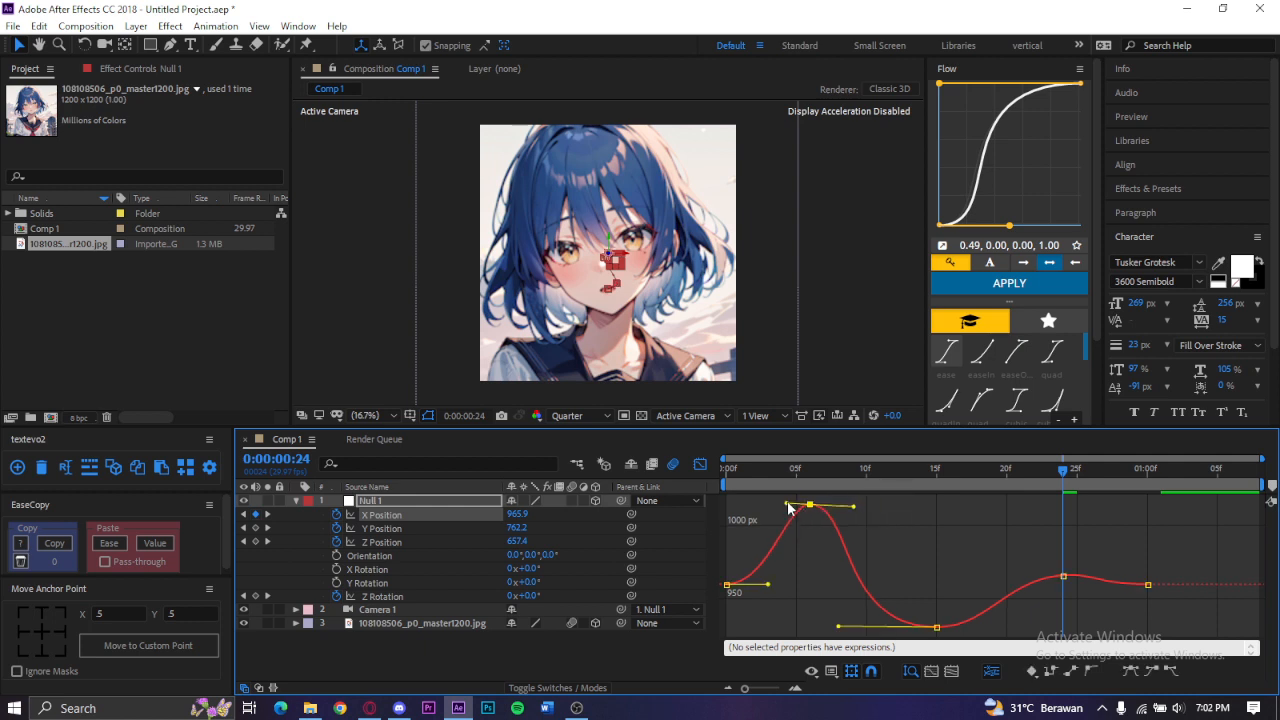
pyautogui.moveTo(788, 505); pyautogui.dragTo(782, 505)
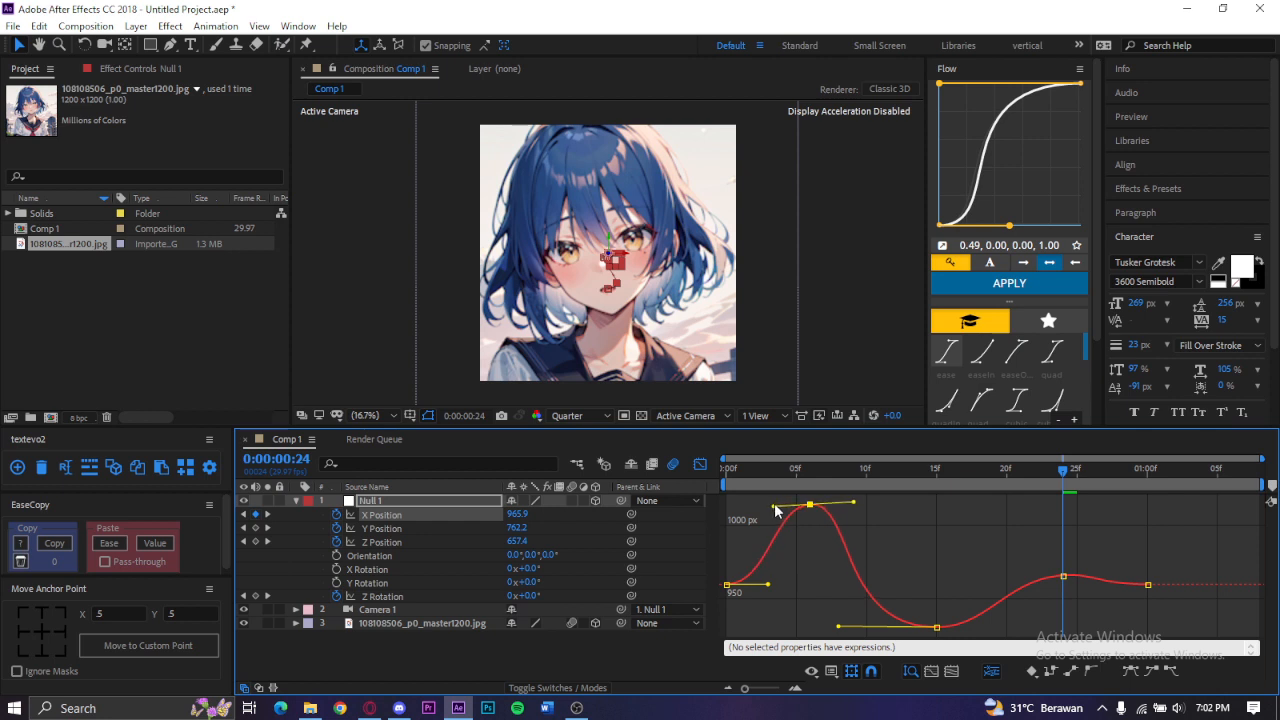
pyautogui.moveTo(773, 508); pyautogui.dragTo(773, 512)
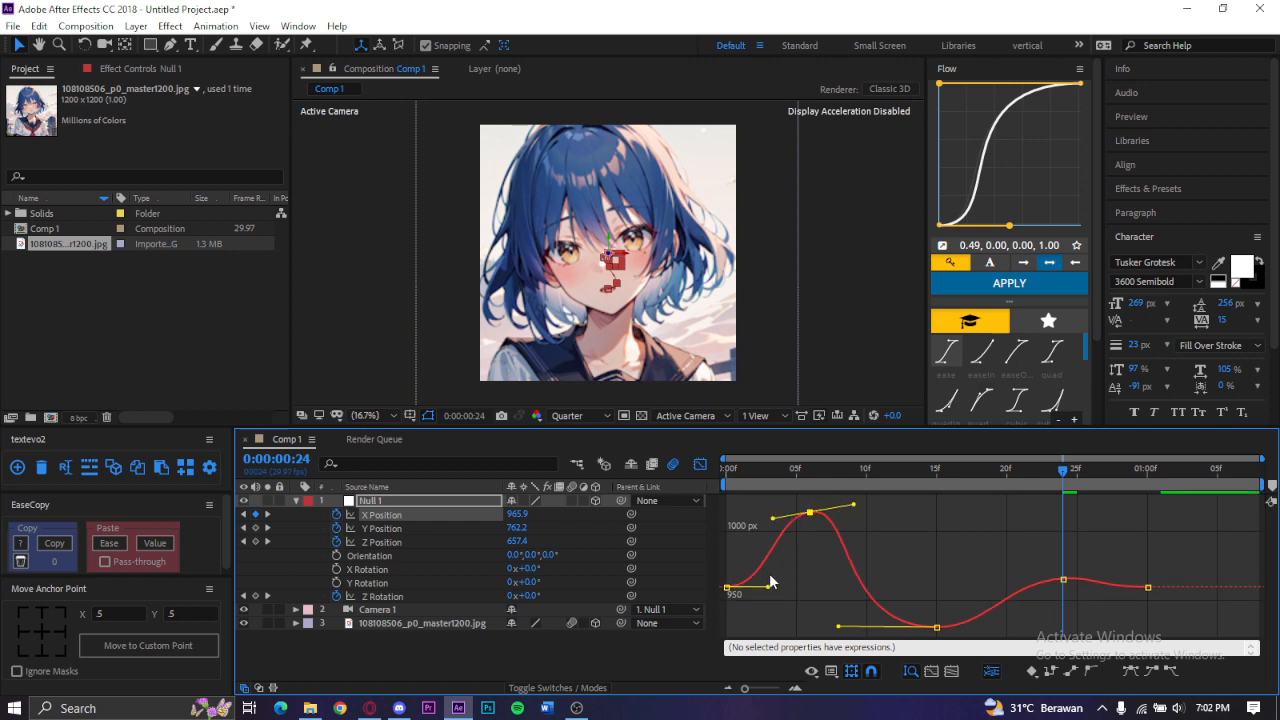
pyautogui.moveTo(766, 586); pyautogui.dragTo(776, 585)
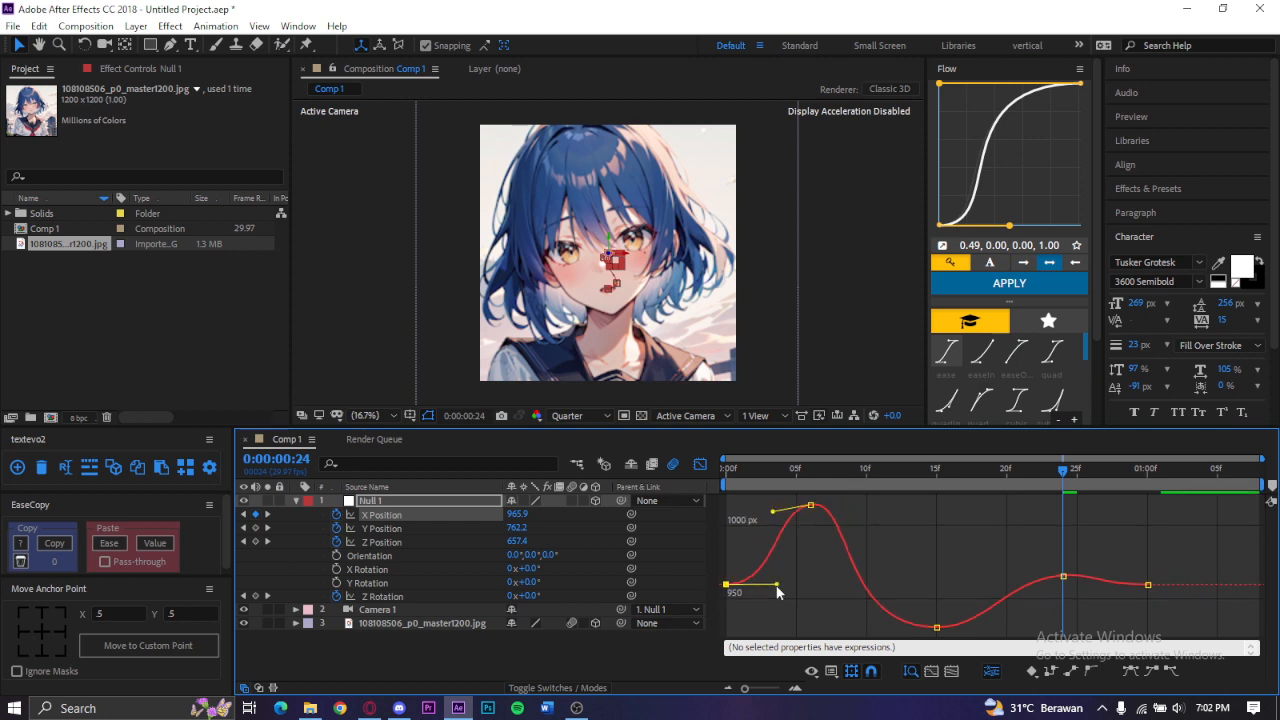
# Step: Close the Graph Editor and preview the animation from frame 0
pyautogui.click(700, 465)
pyautogui.click(726, 469)
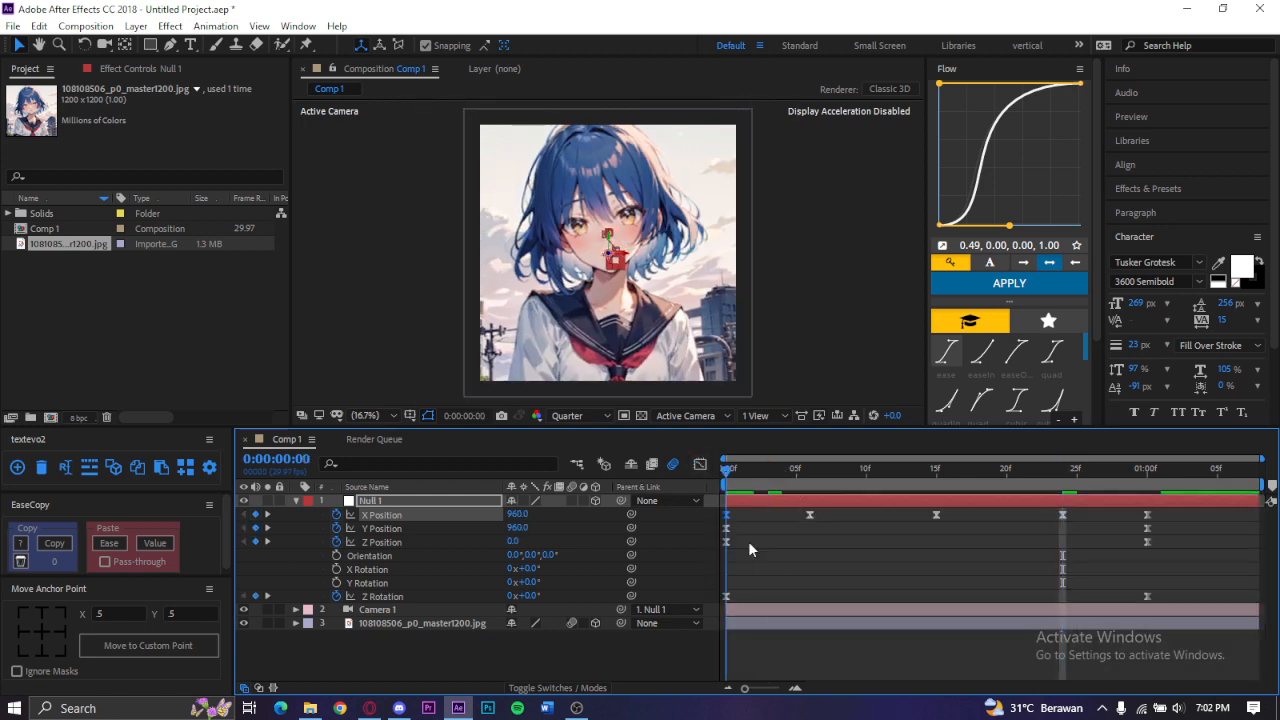
pyautogui.press('space')
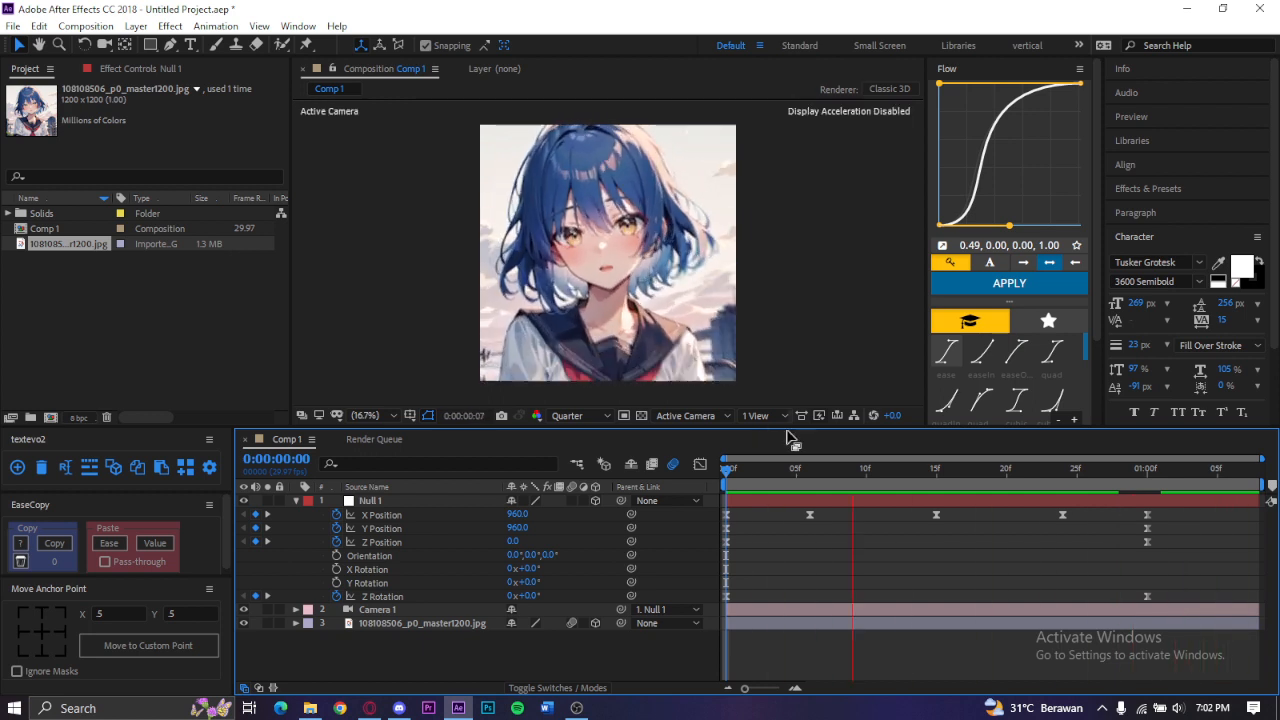
pyautogui.press('space')
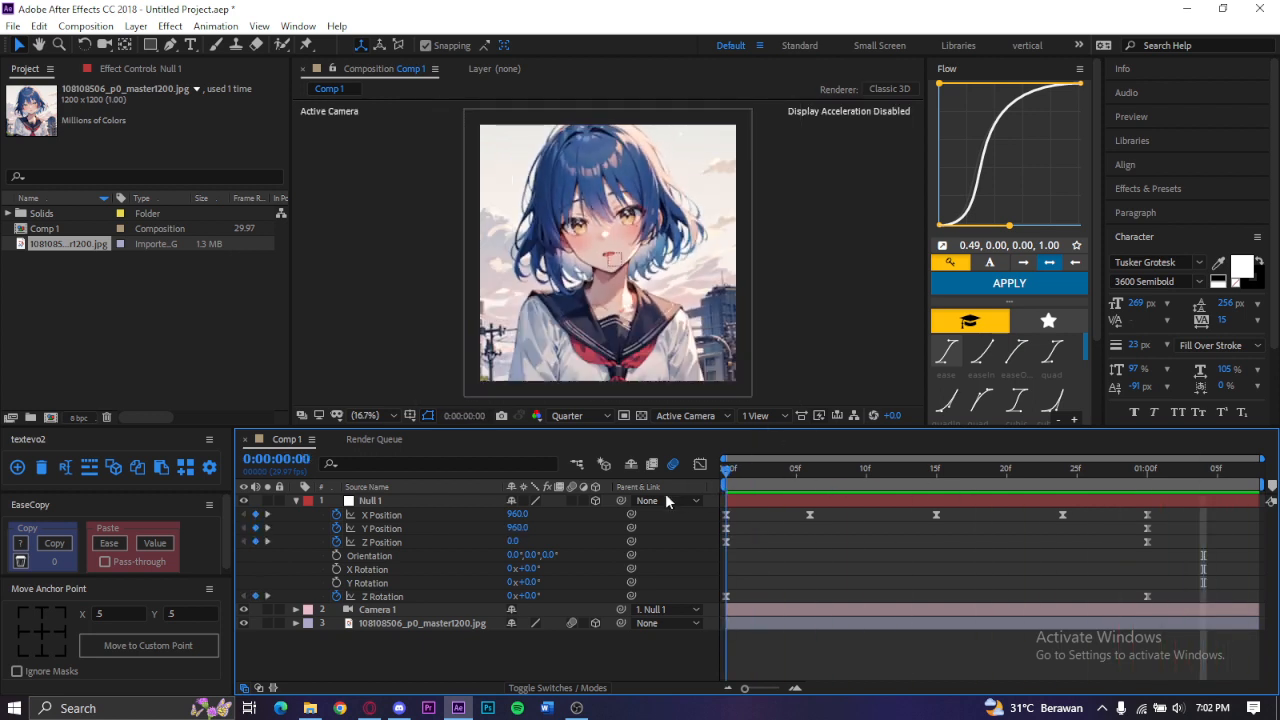
# Step: Show the null's Y Position in the Graph Editor and add keyframes on its curve at frames 5, 11 and 18
pyautogui.click(446, 528)
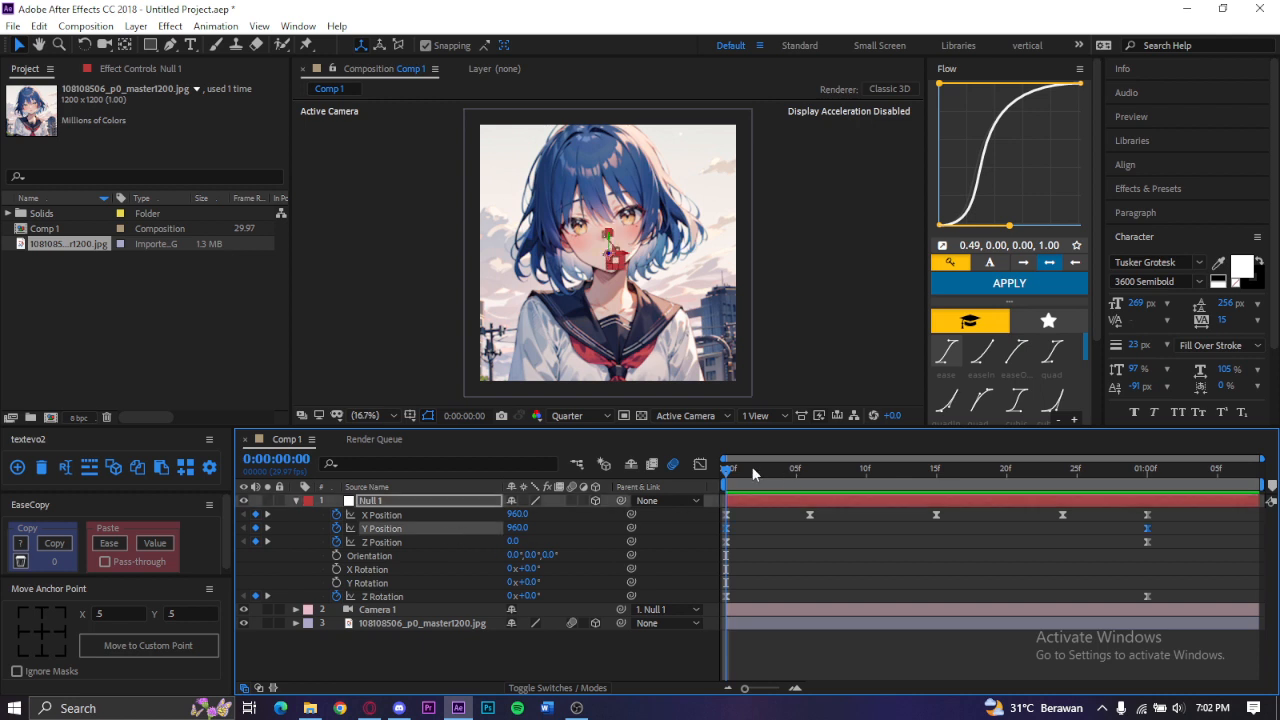
pyautogui.click(700, 465)
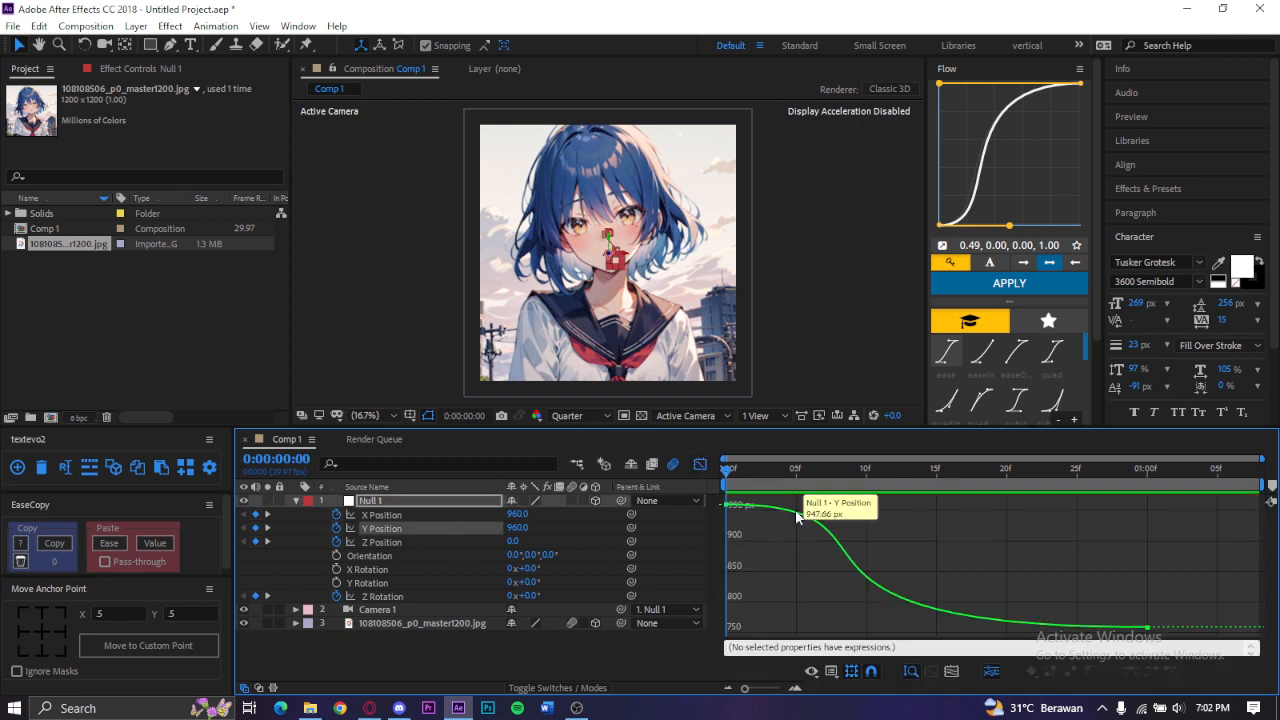
pyautogui.press('g')
pyautogui.click(796, 512)
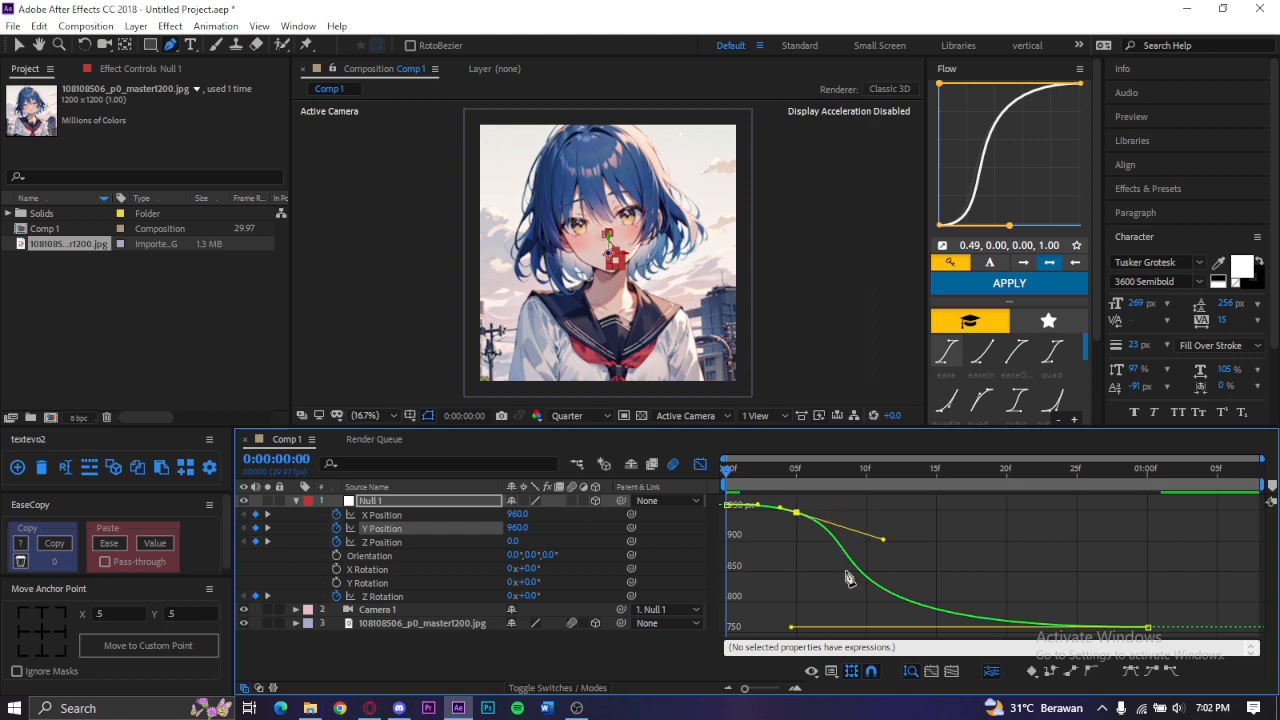
pyautogui.click(880, 588)
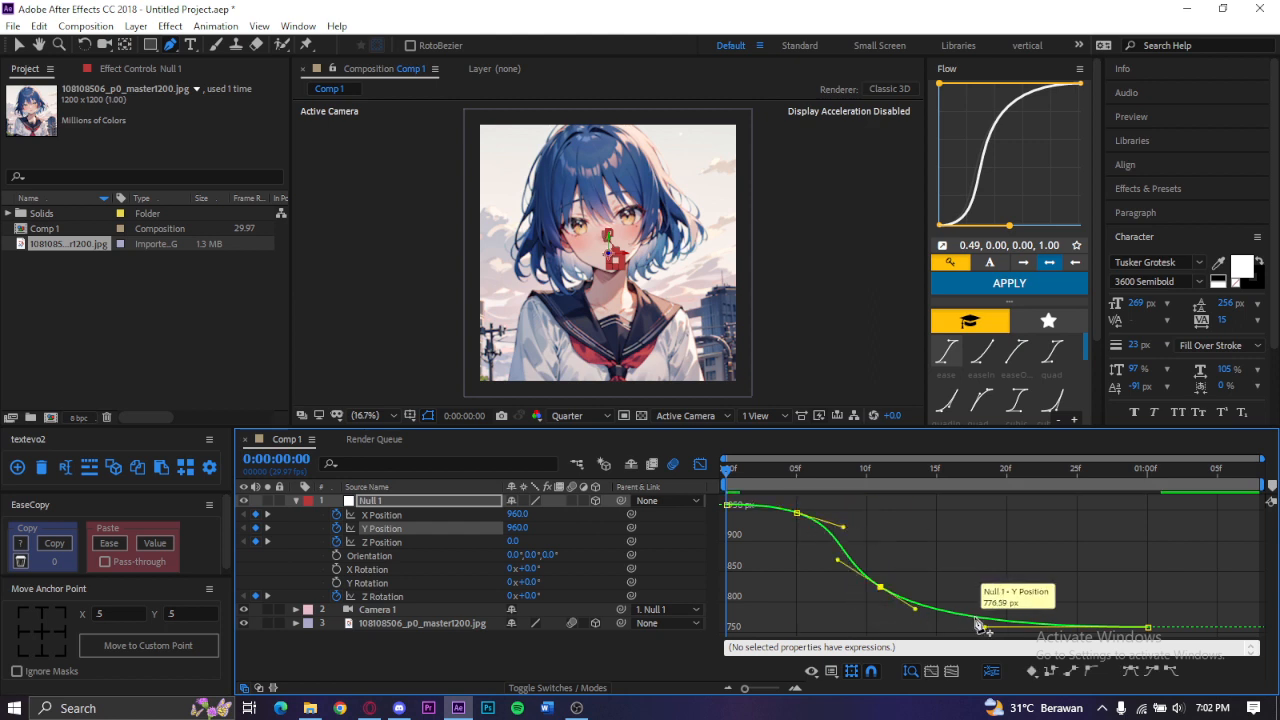
pyautogui.click(980, 620)
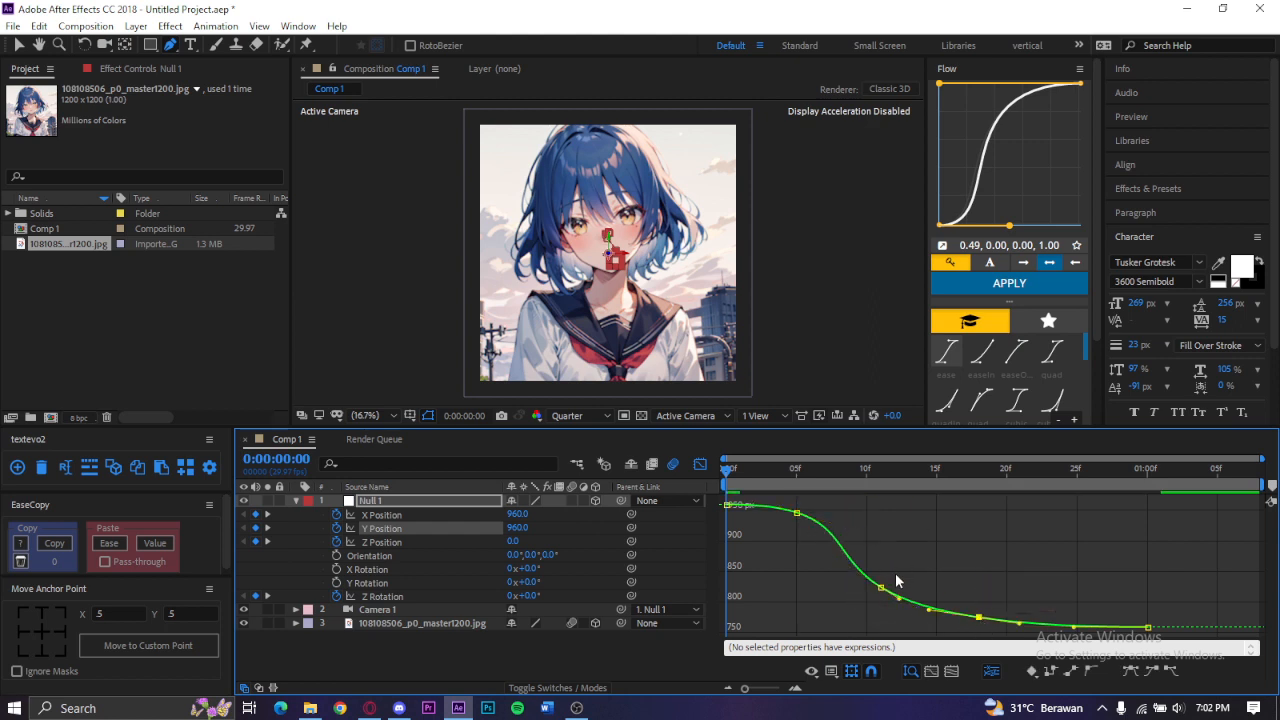
pyautogui.press('v')
# Step: Raise the null's Y Position keyframe at frame 5 to about 1040 and lower the one at frame 11 to about 737
pyautogui.moveTo(800, 516)
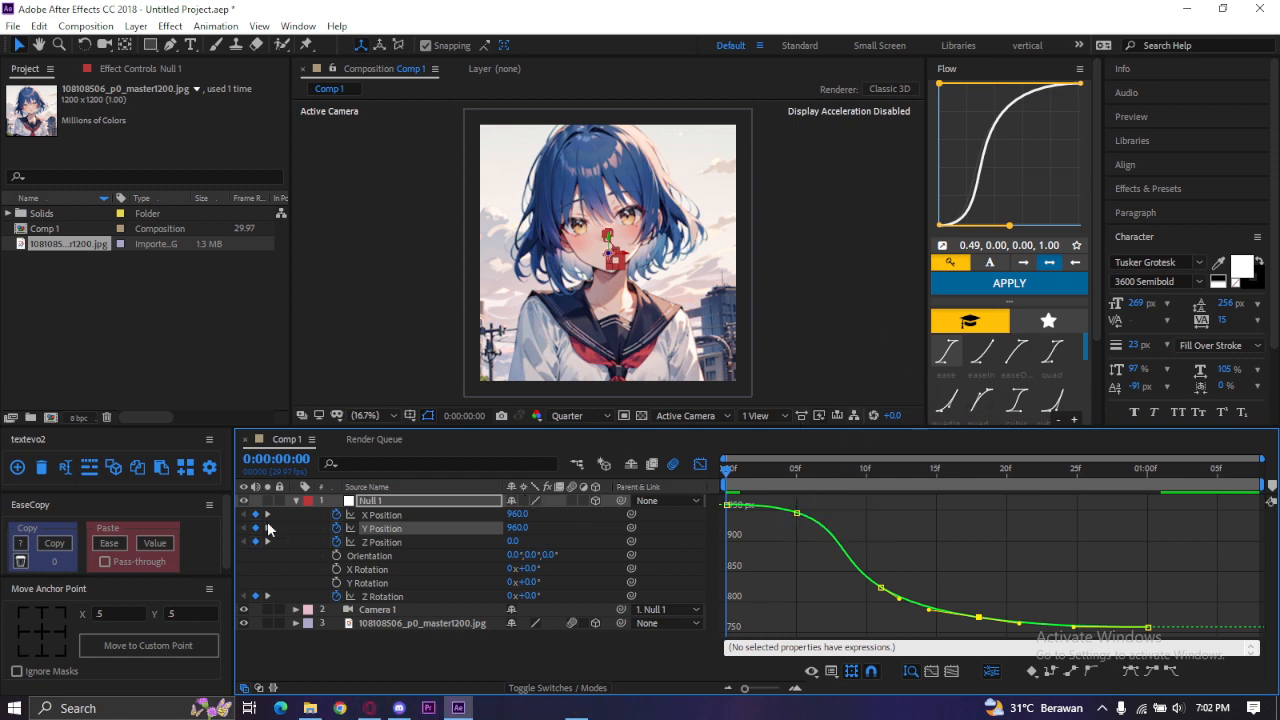
pyautogui.click(267, 528)
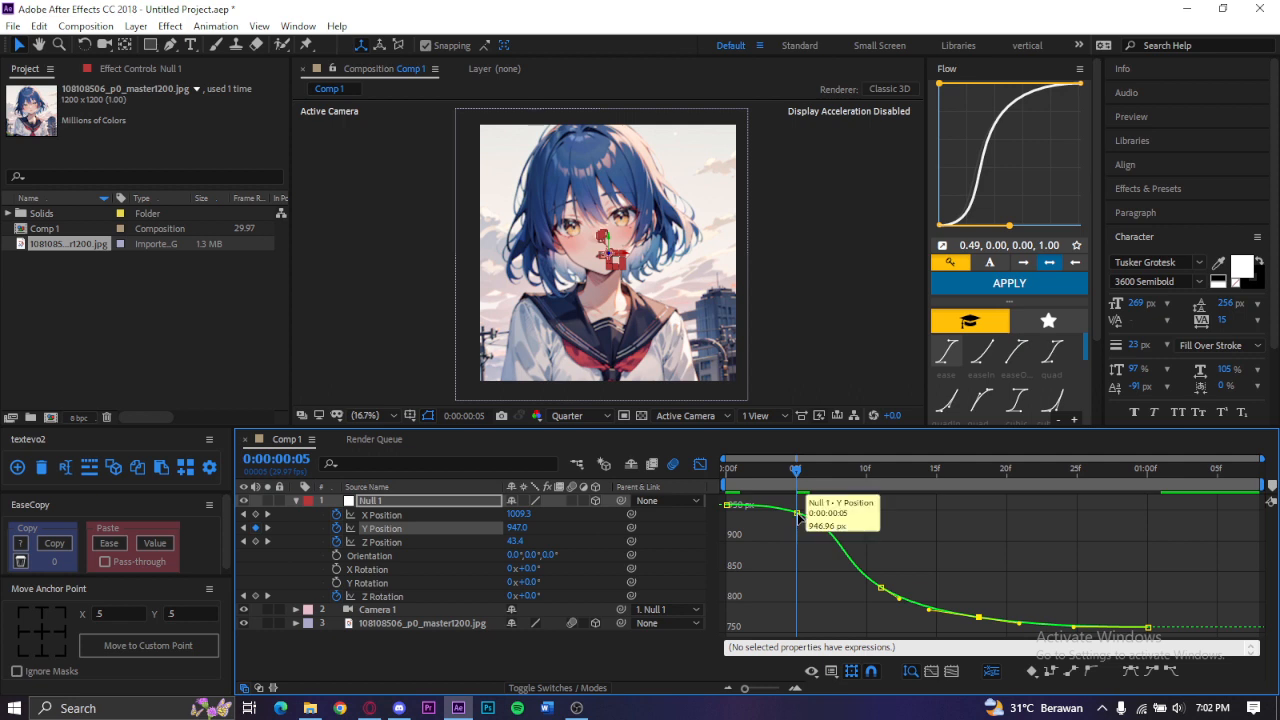
pyautogui.moveTo(797, 513); pyautogui.dragTo(800, 487)
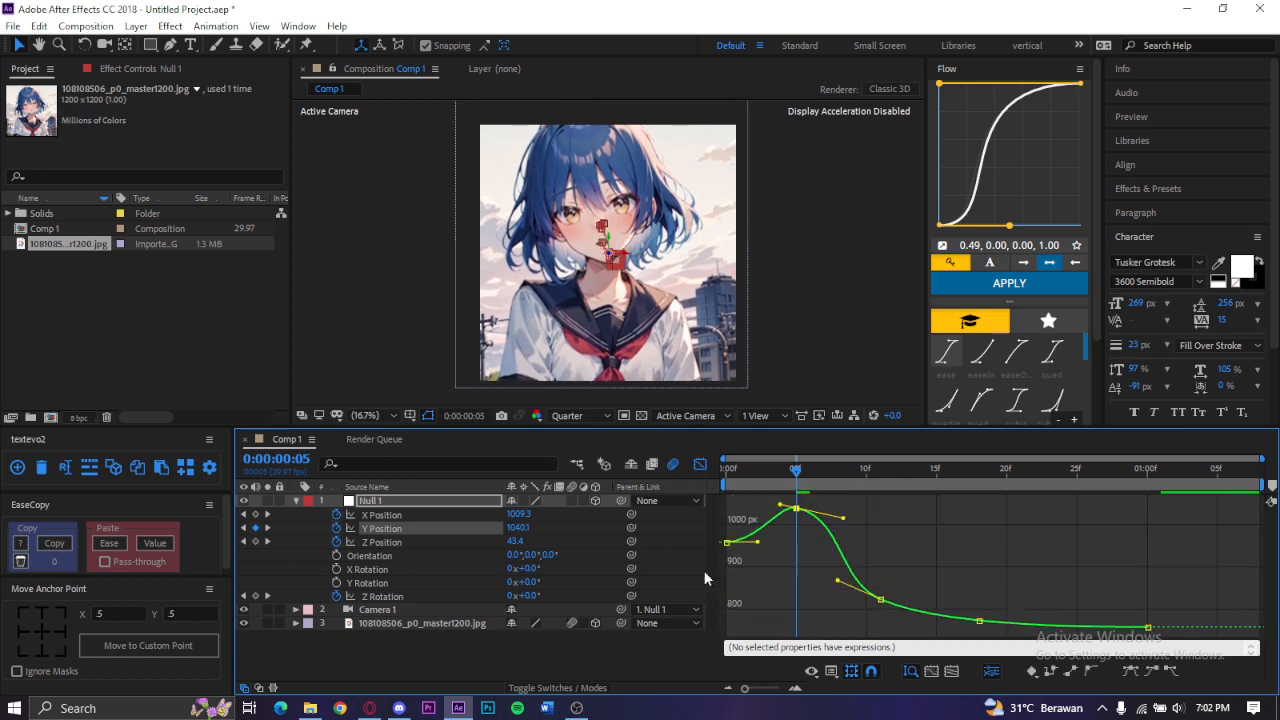
pyautogui.click(267, 533)
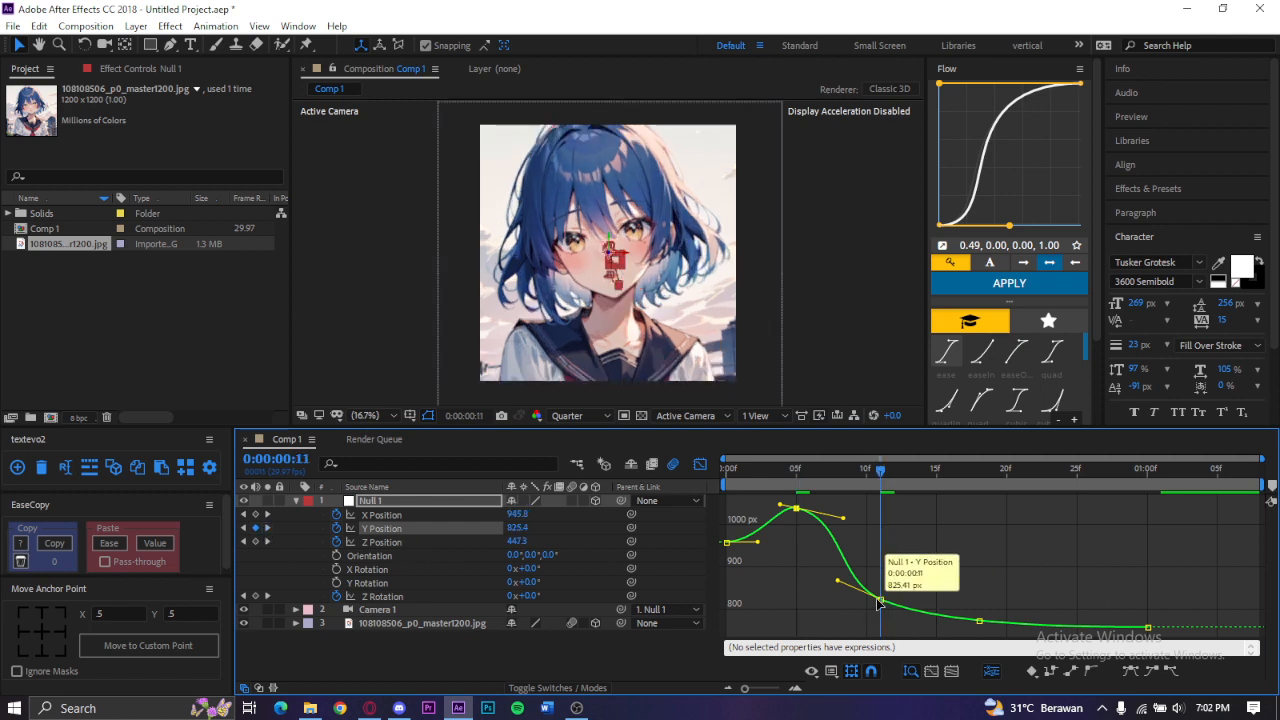
pyautogui.moveTo(878, 602); pyautogui.dragTo(879, 645)
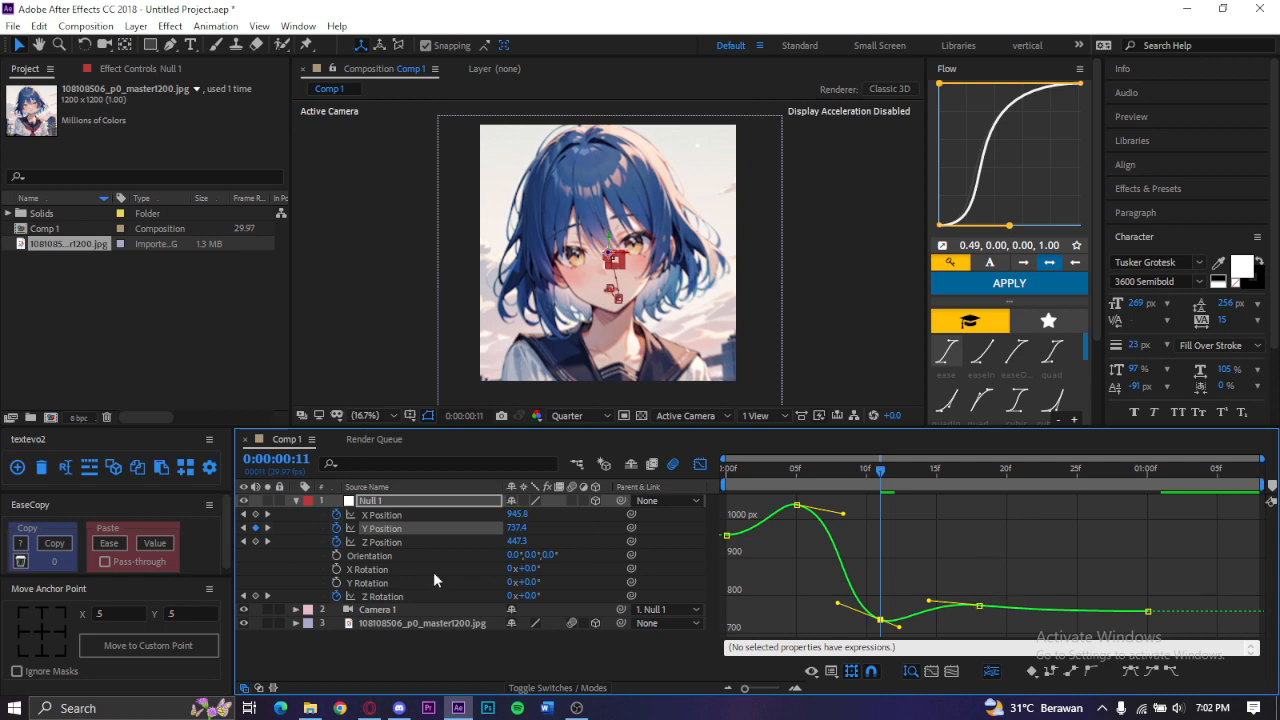
# Step: Raise the Y Position keyframe at frame 18 to about 805 and lower the frame 11 keyframe slightly further
pyautogui.click(268, 528)
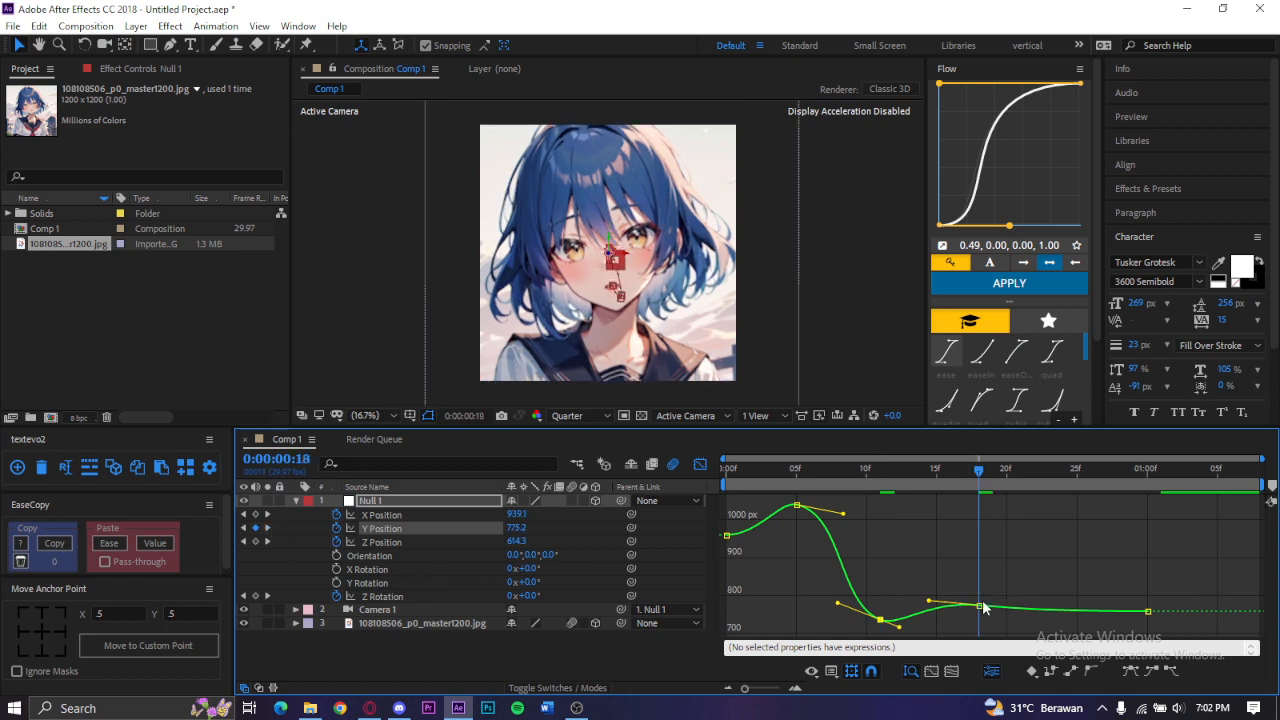
pyautogui.doubleClick(979, 607)
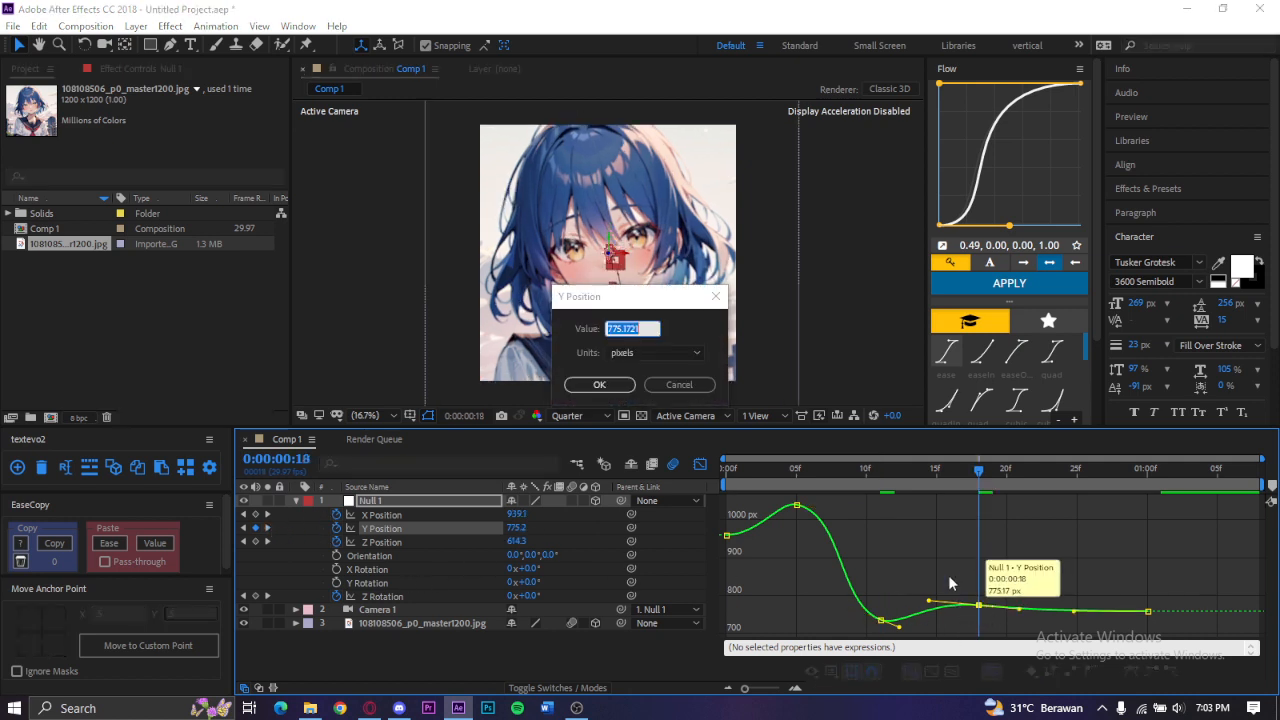
pyautogui.press('Return')
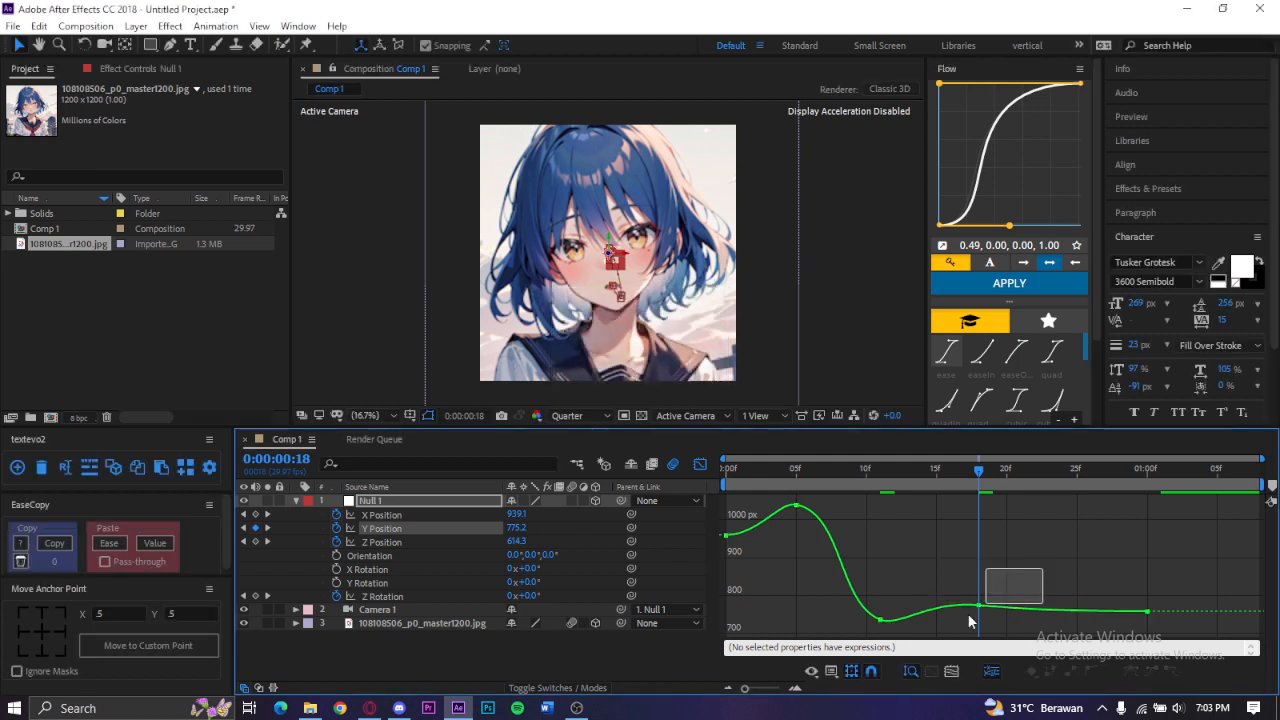
pyautogui.moveTo(980, 607); pyautogui.dragTo(980, 595)
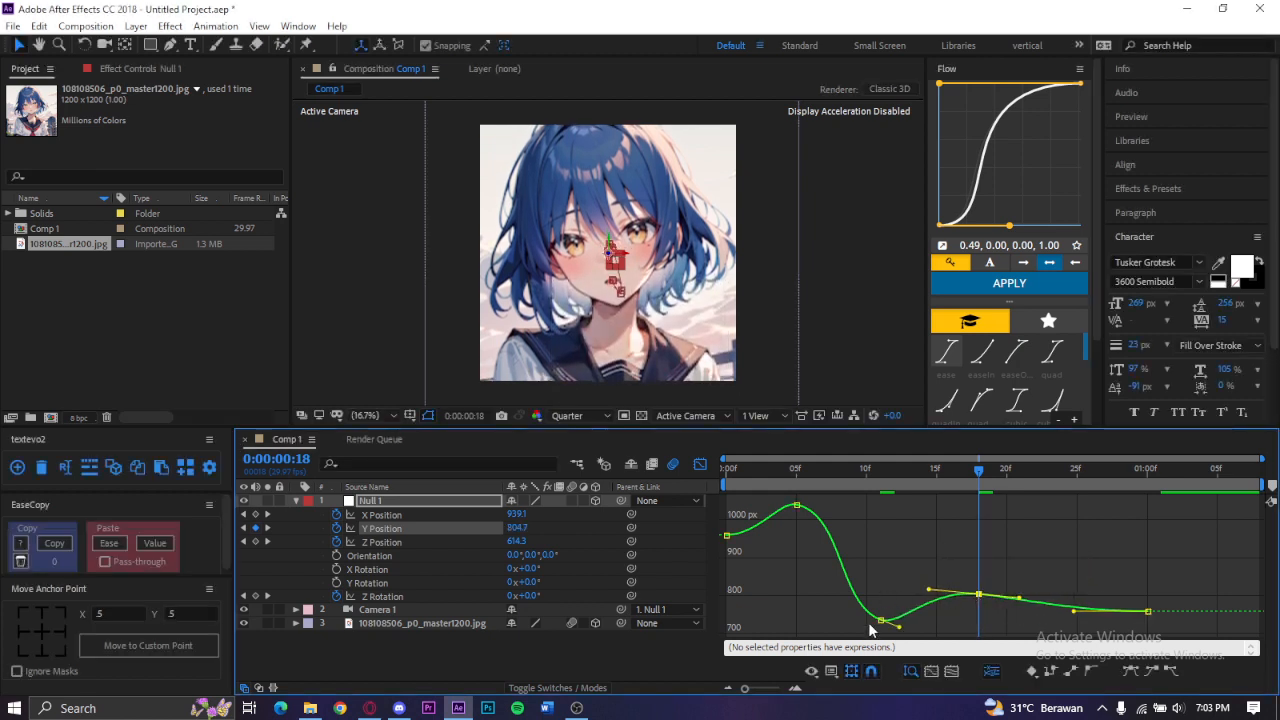
pyautogui.moveTo(881, 626); pyautogui.dragTo(882, 637)
# Step: Smooth the Y Position curve's Bezier handles from frame 5 to the final keyframe, then close the Graph Editor and return to frame 0
pyautogui.click(1149, 601)
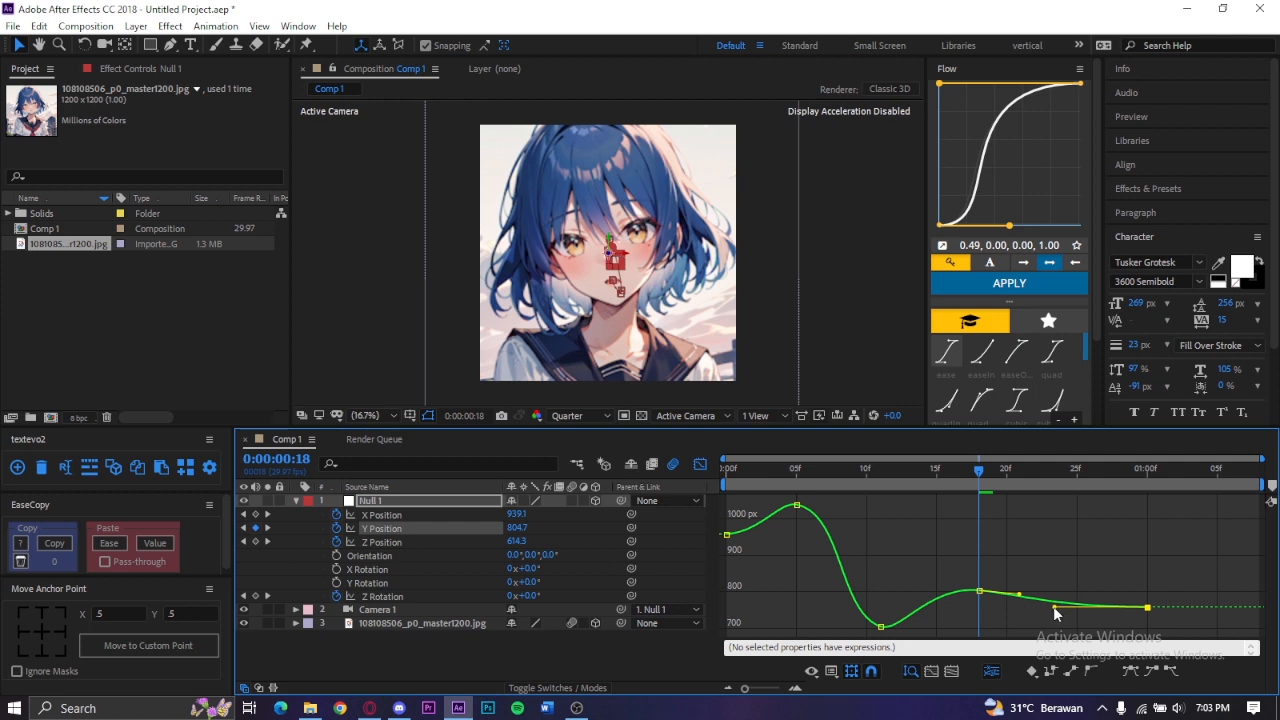
pyautogui.moveTo(1054, 607); pyautogui.dragTo(1032, 589)
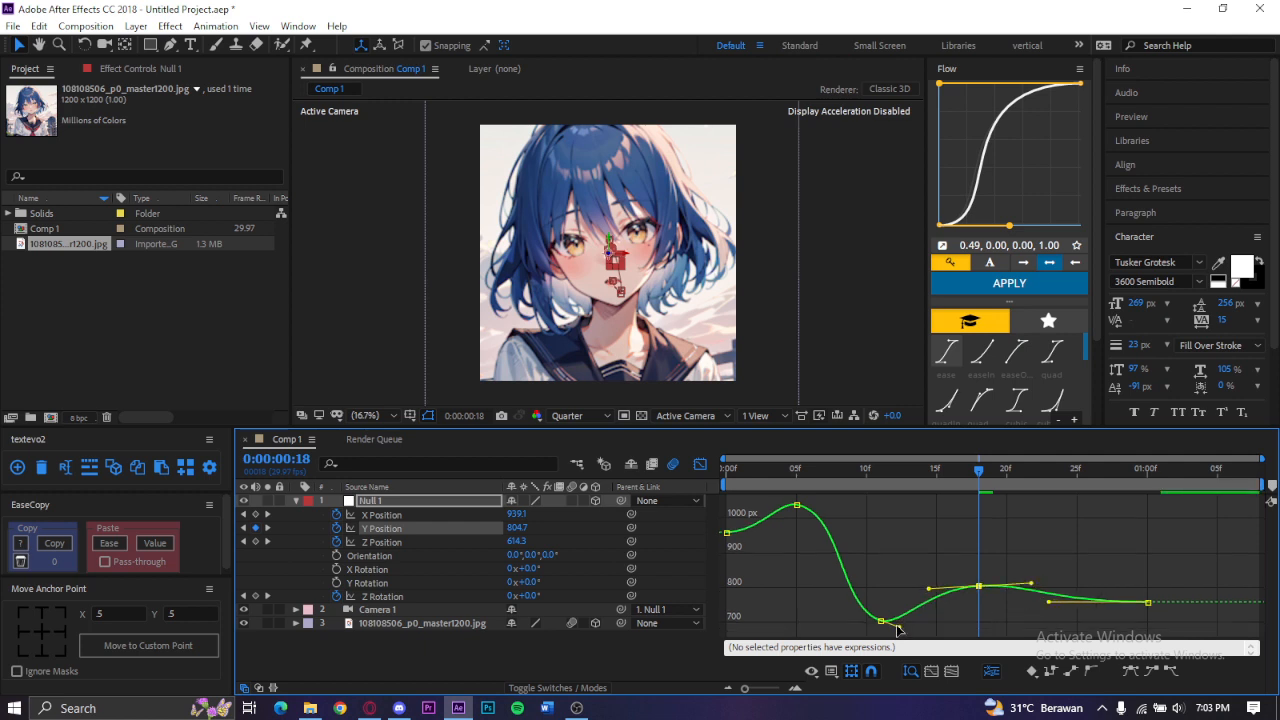
pyautogui.click(881, 621)
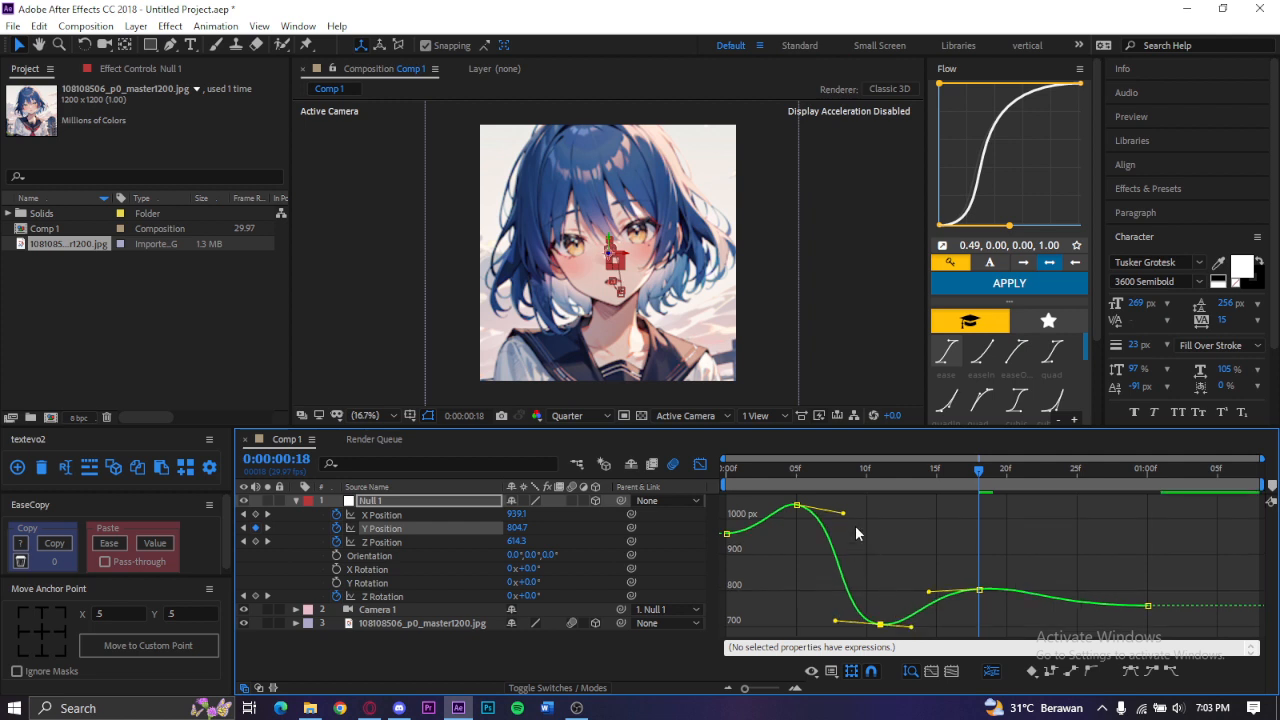
pyautogui.moveTo(843, 513); pyautogui.dragTo(770, 506)
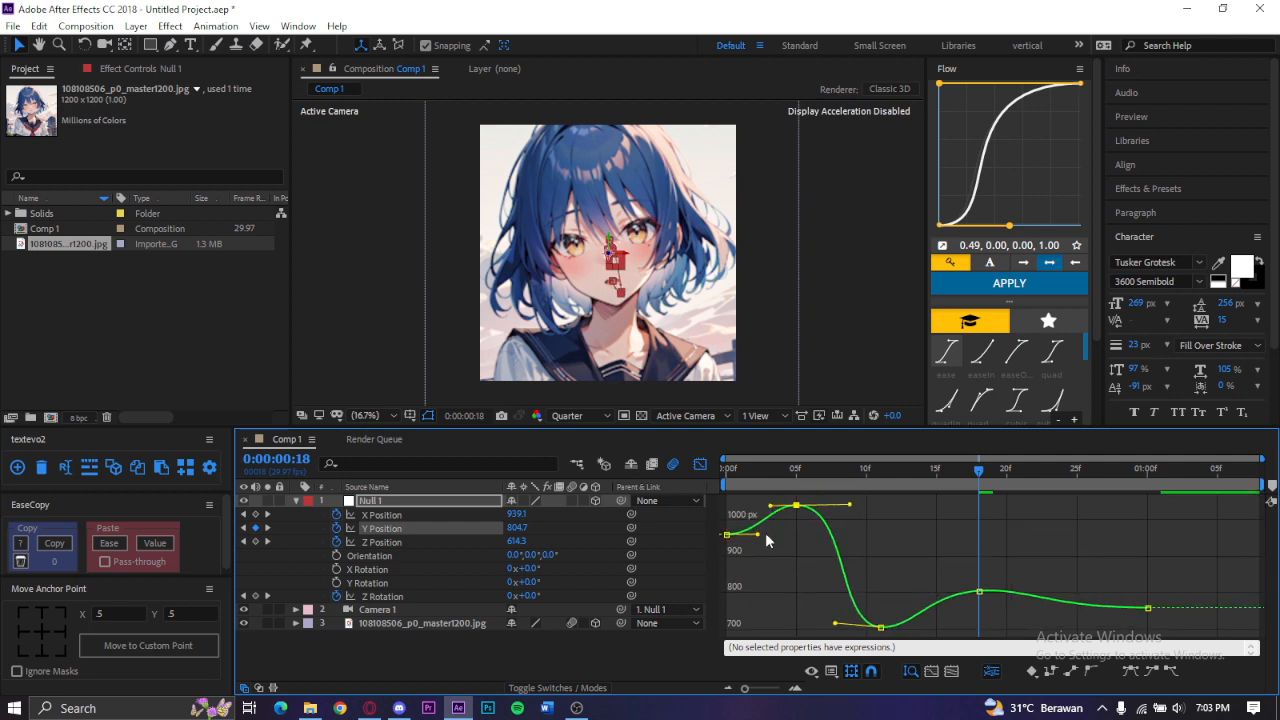
pyautogui.click(700, 464)
pyautogui.moveTo(779, 465); pyautogui.dragTo(670, 478)
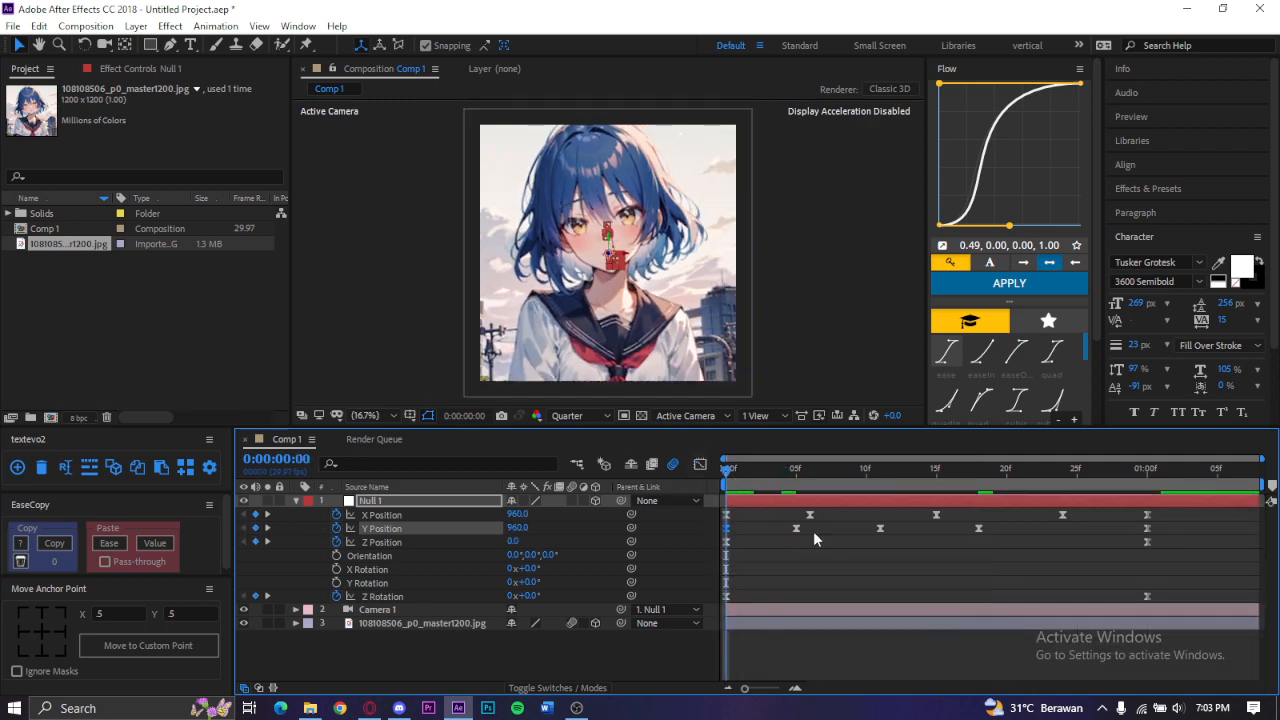
# Step: Show the null's Z Position in the Graph Editor and add keyframes on its curve at frames 7 and 19
pyautogui.click(394, 544)
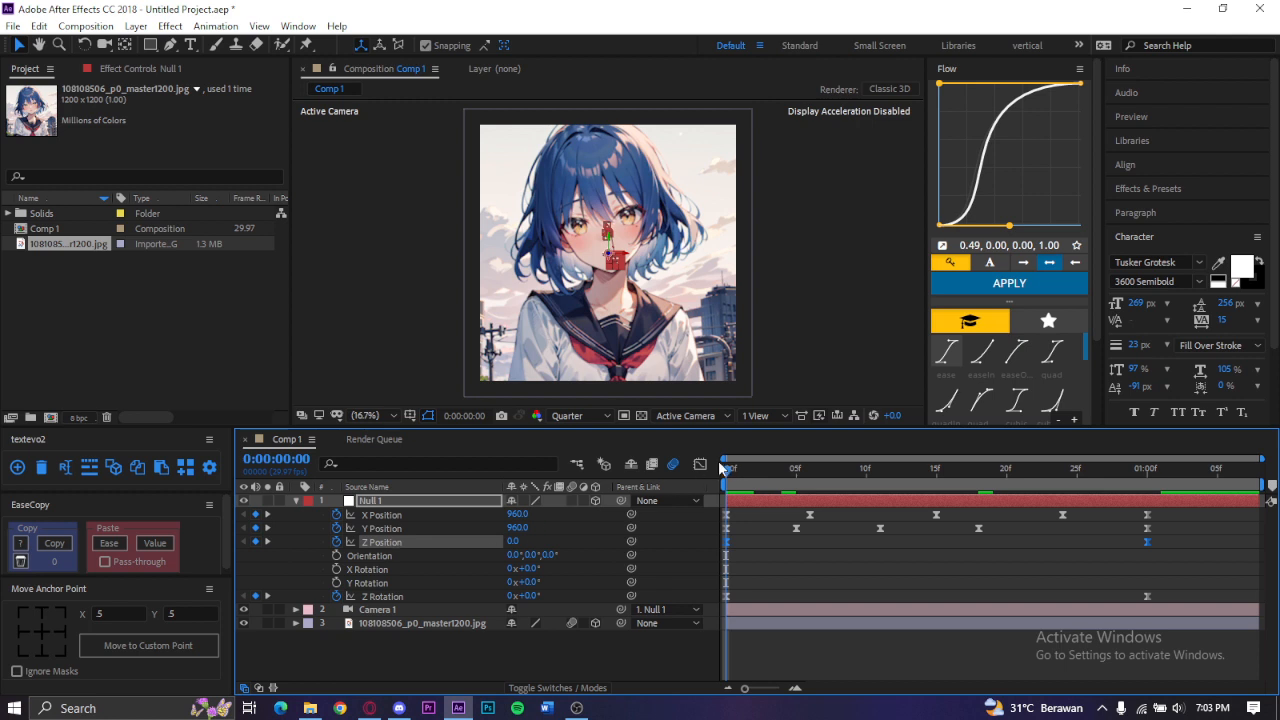
pyautogui.click(700, 464)
pyautogui.moveTo(787, 484); pyautogui.dragTo(811, 611)
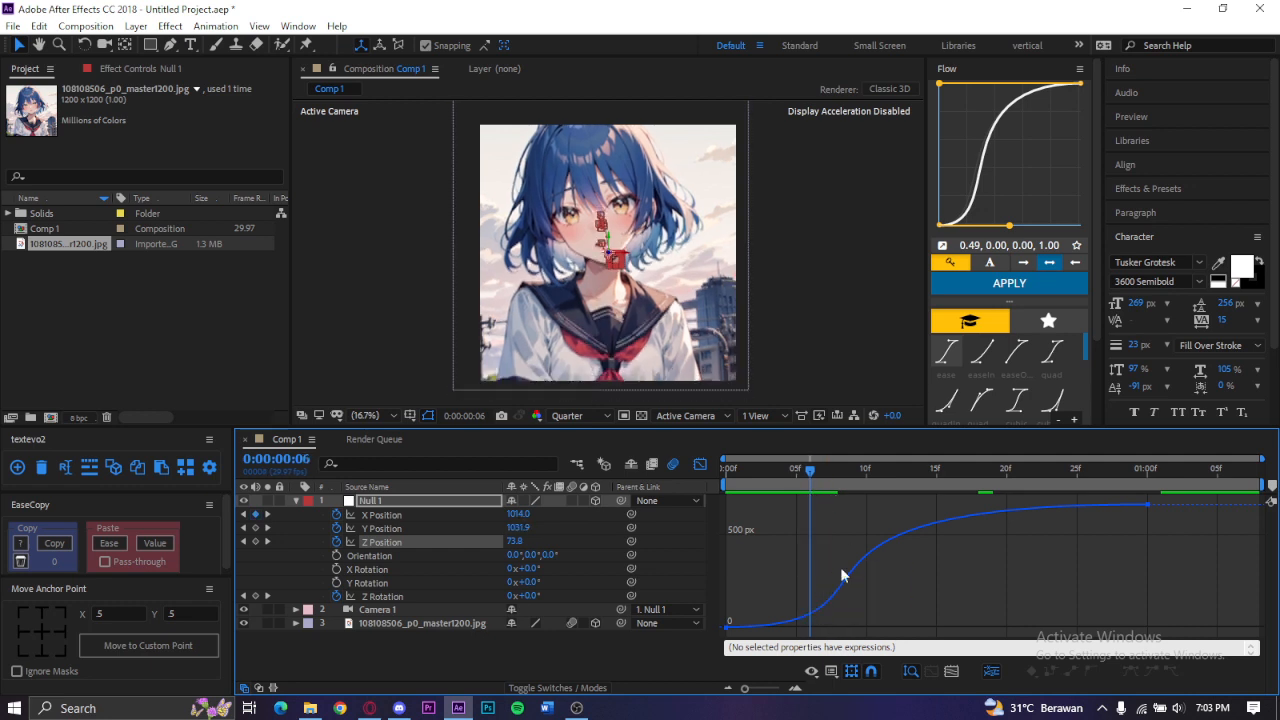
pyautogui.press('g')
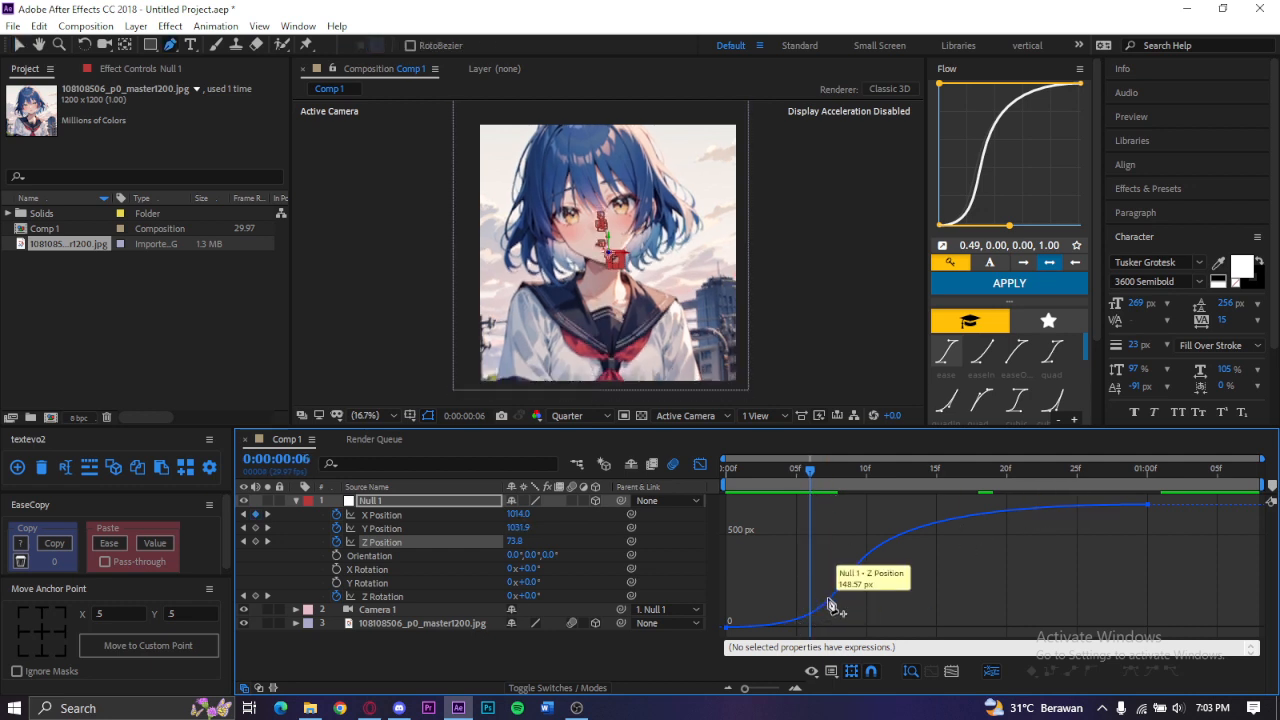
pyautogui.click(824, 604)
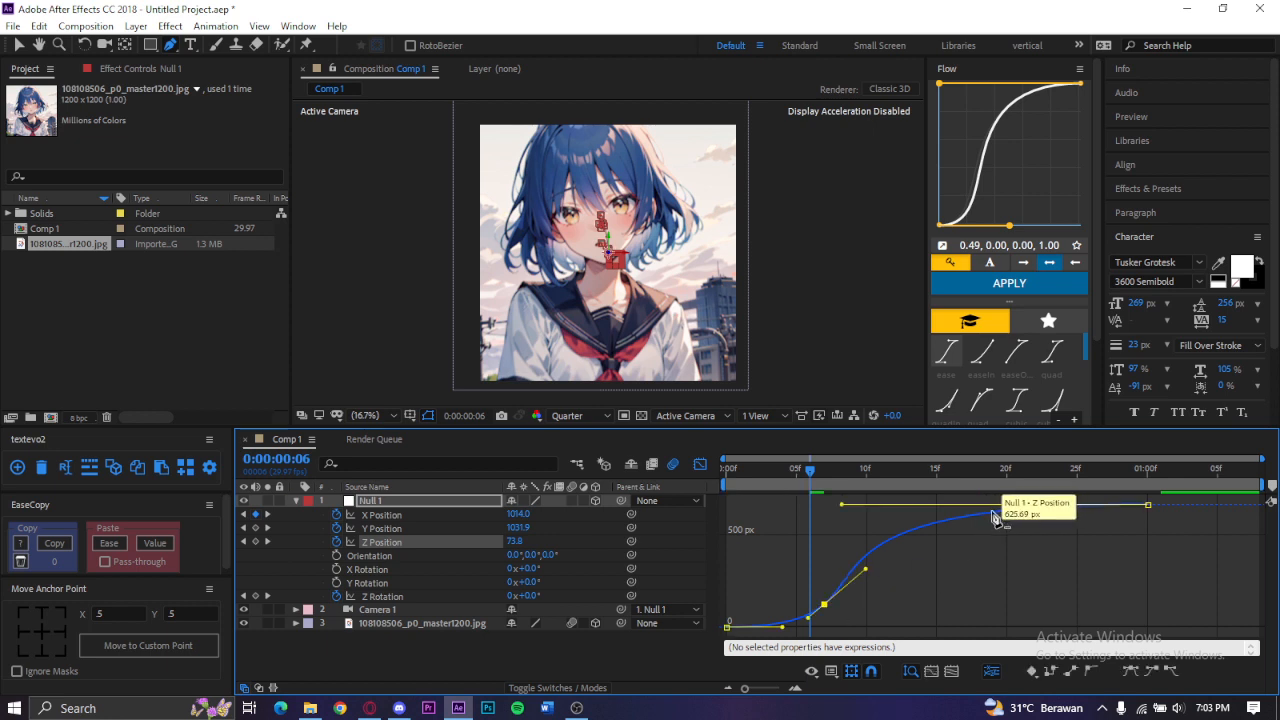
pyautogui.click(994, 512)
pyautogui.press('v')
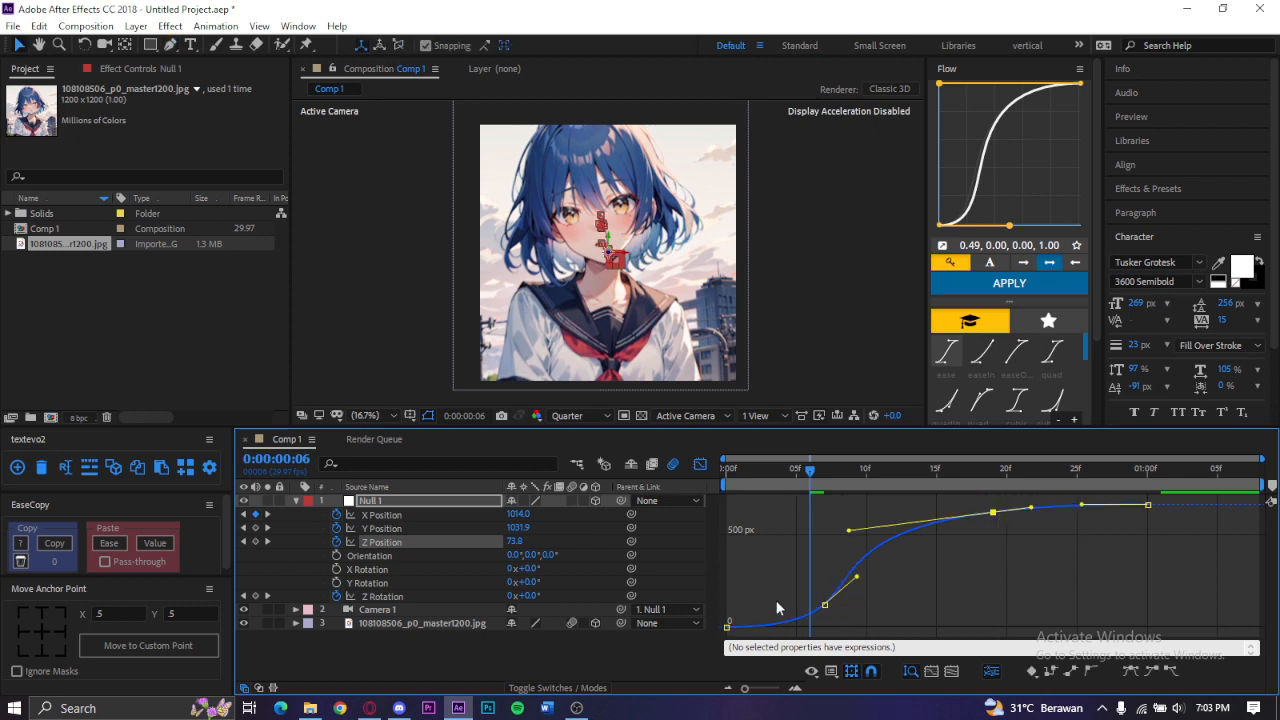
# Step: Lower the Z Position keyframe at frame 7 to about -59 and flatten its Bezier handles
pyautogui.click(268, 541)
pyautogui.moveTo(824, 604); pyautogui.dragTo(827, 644)
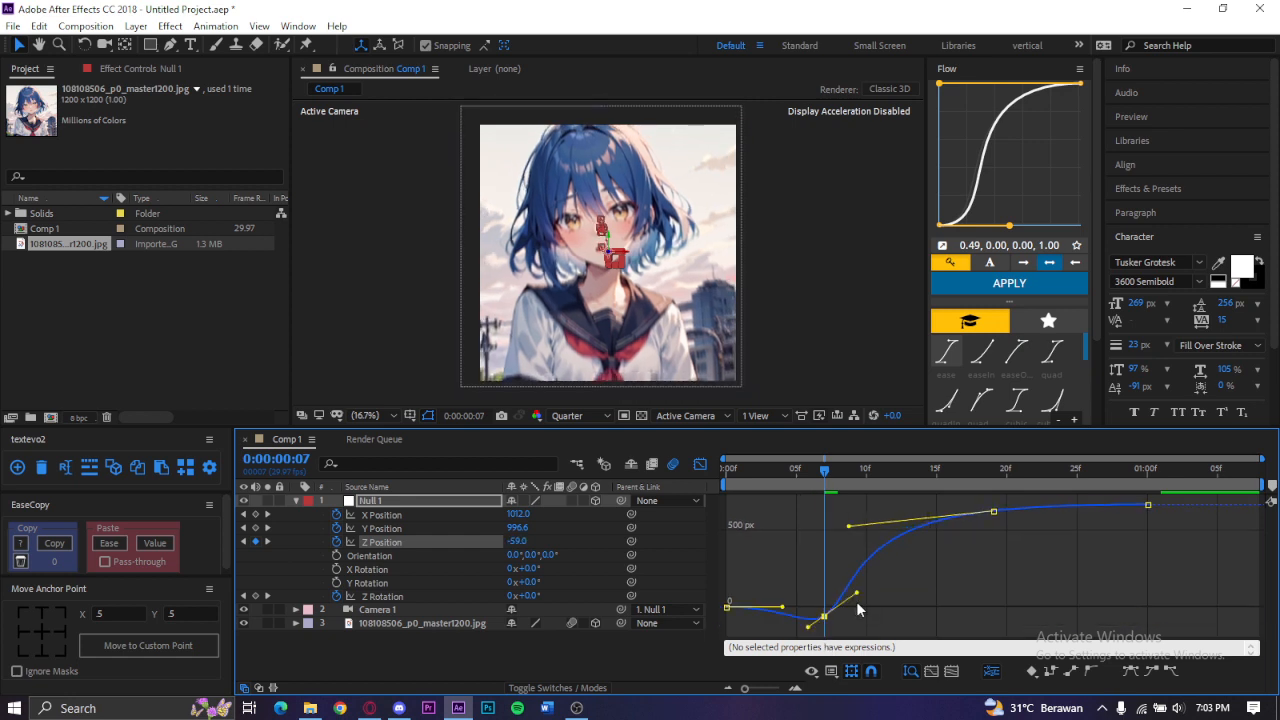
pyautogui.moveTo(868, 594); pyautogui.dragTo(863, 608)
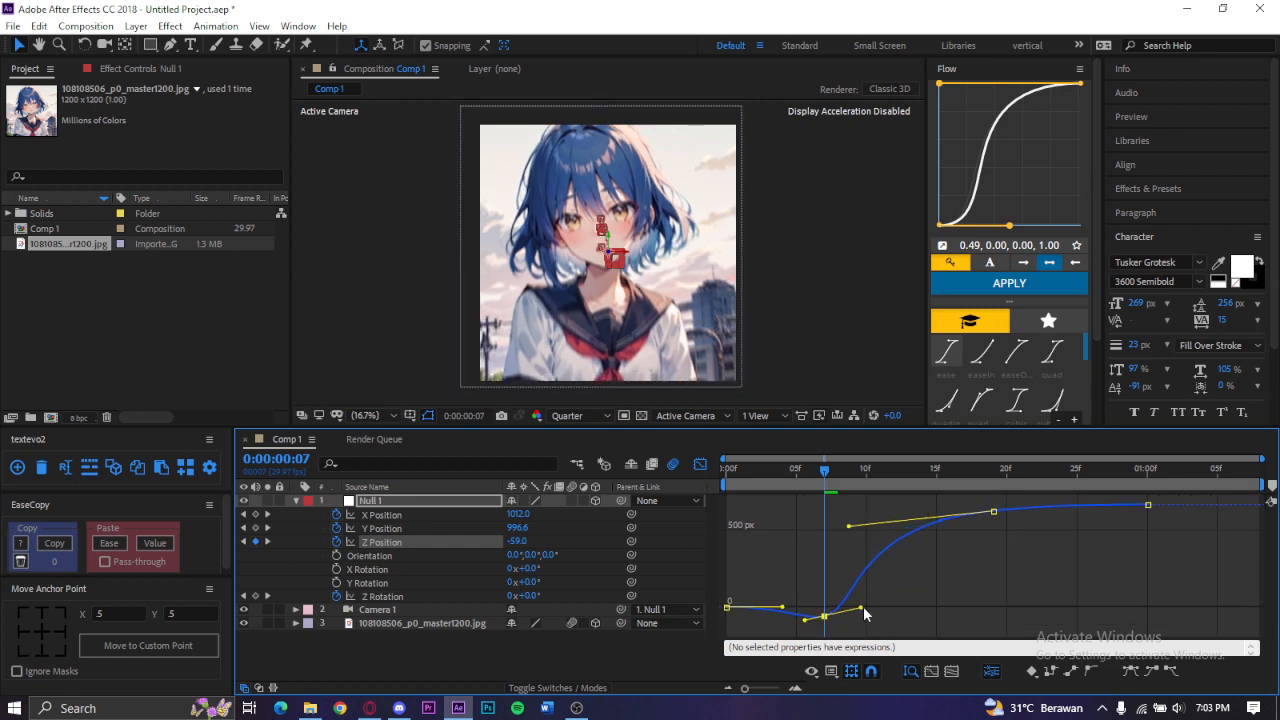
# Step: Raise the null's Z Position keyframe at frame 19 to about 732 and extend its outgoing Bezier handle
pyautogui.click(266, 541)
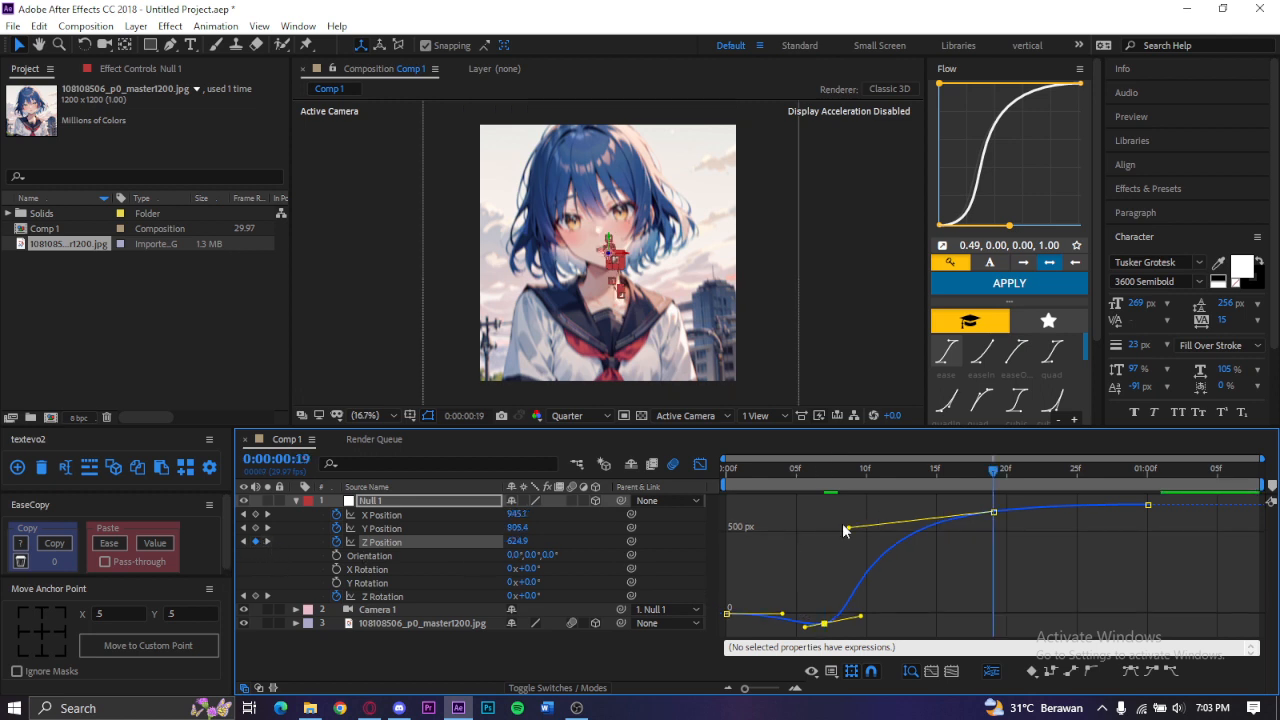
pyautogui.moveTo(995, 509); pyautogui.dragTo(997, 507)
pyautogui.click(996, 499)
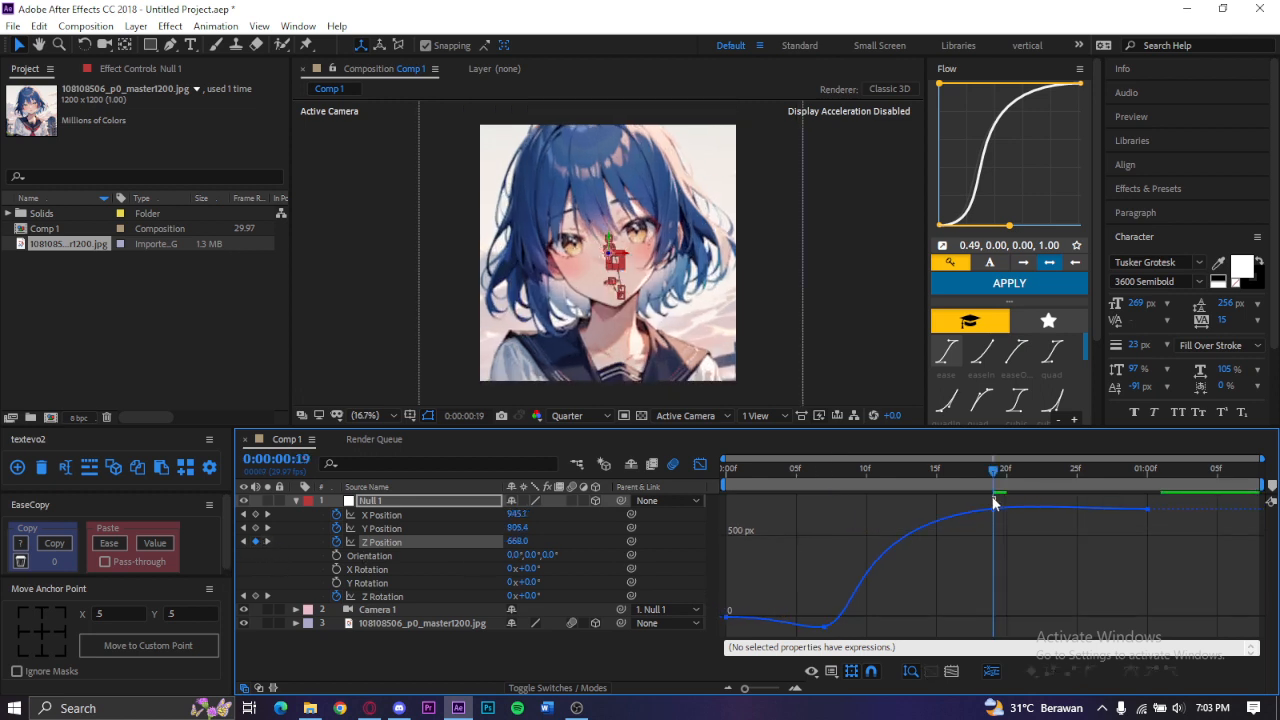
pyautogui.click(994, 509)
pyautogui.moveTo(999, 517); pyautogui.dragTo(1038, 510)
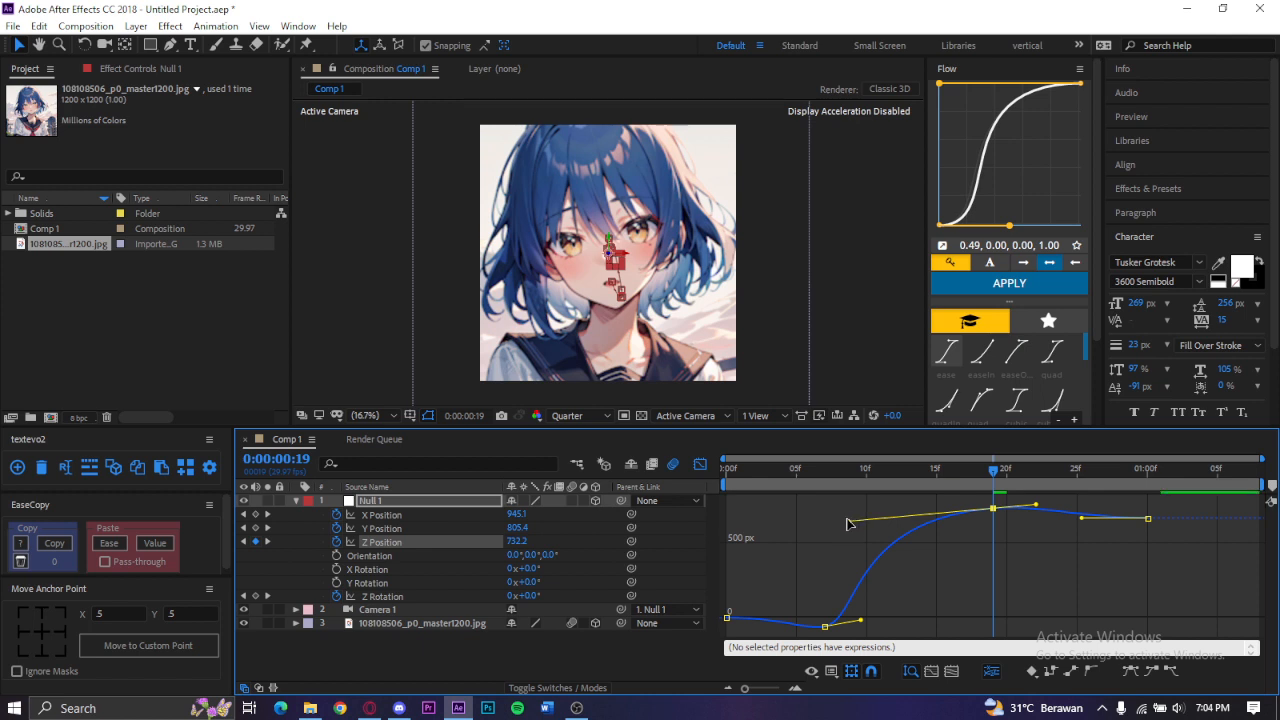
# Step: Smooth the Z Position curve's Bezier handles from the first to the final keyframe, then close the Graph Editor
pyautogui.moveTo(850, 520); pyautogui.dragTo(886, 516)
pyautogui.moveTo(1080, 518); pyautogui.dragTo(1061, 519)
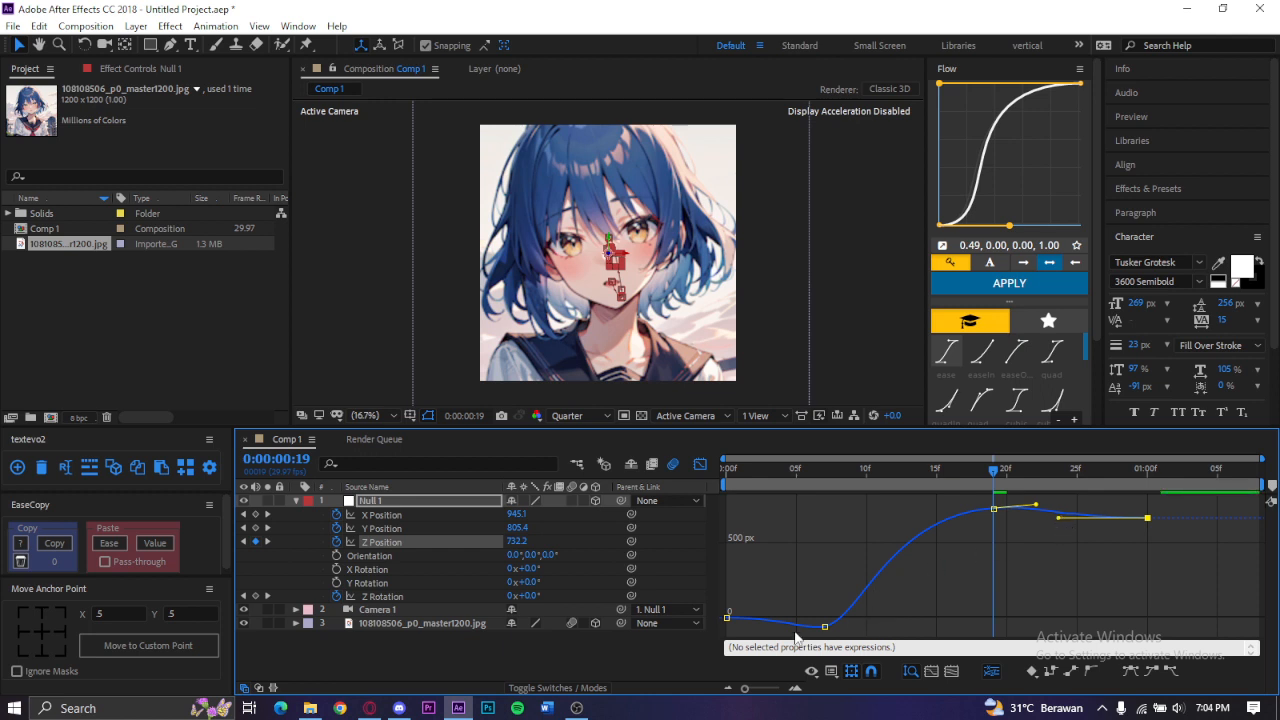
pyautogui.click(824, 625)
pyautogui.moveTo(803, 628); pyautogui.dragTo(793, 615)
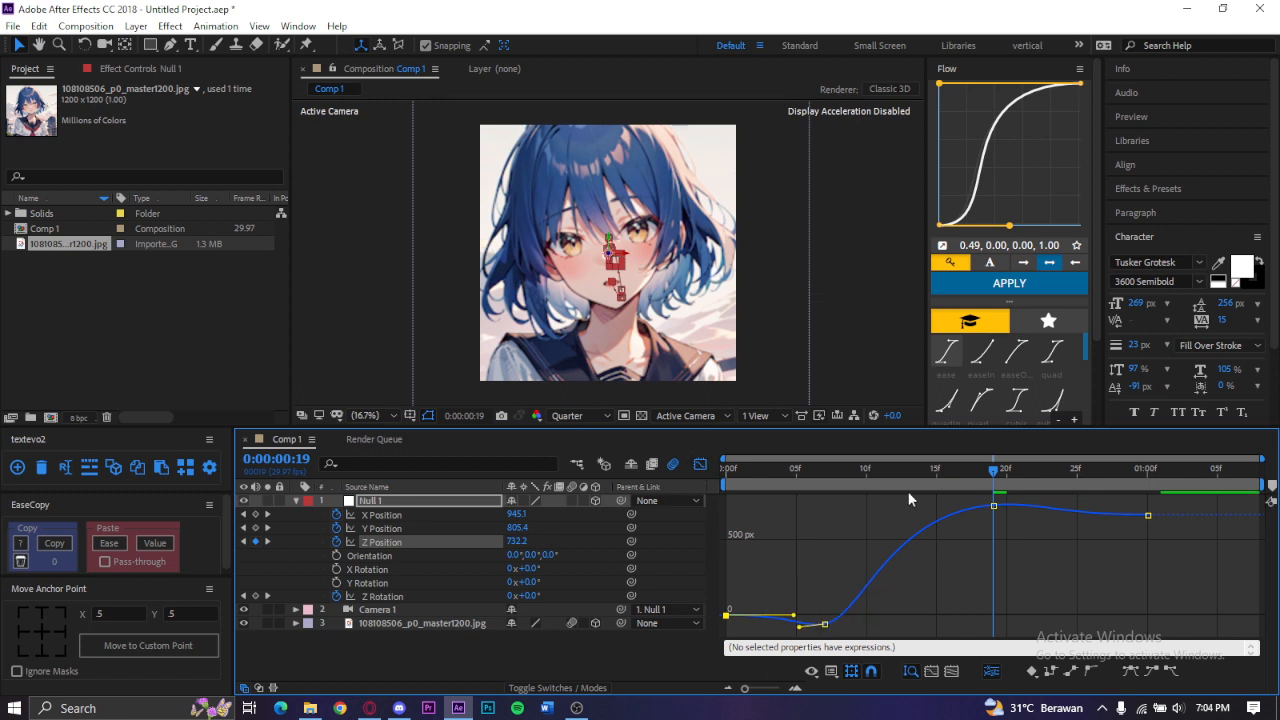
pyautogui.click(703, 464)
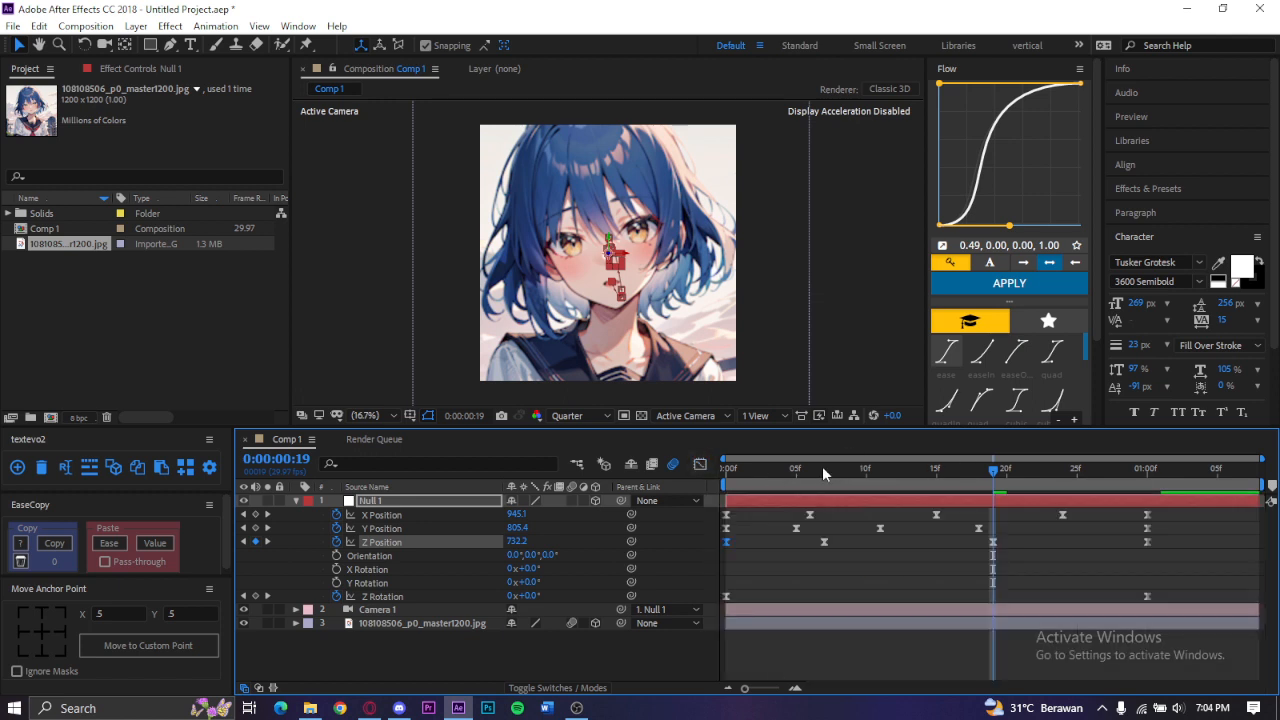
# Step: Show the null's Z Rotation in the Graph Editor and add keyframes on its curve at frames 5, 16 and 24
pyautogui.click(809, 468)
pyautogui.click(395, 595)
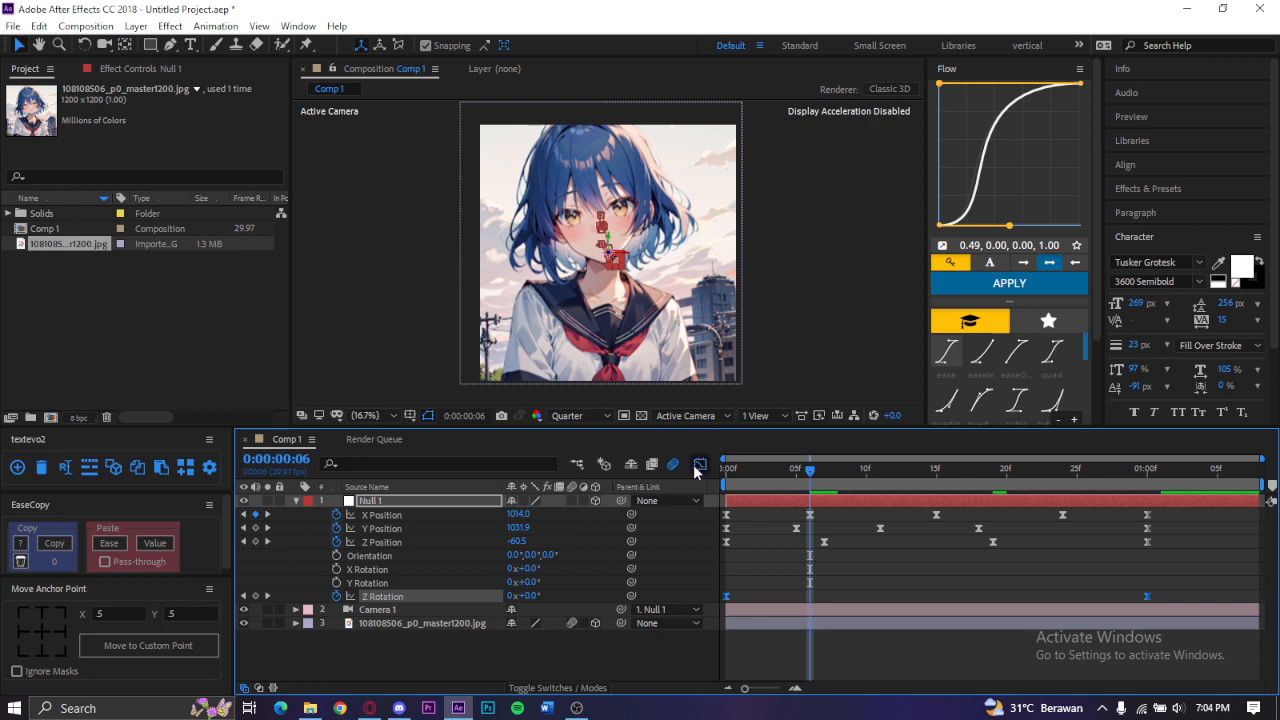
pyautogui.click(699, 465)
pyautogui.press('g')
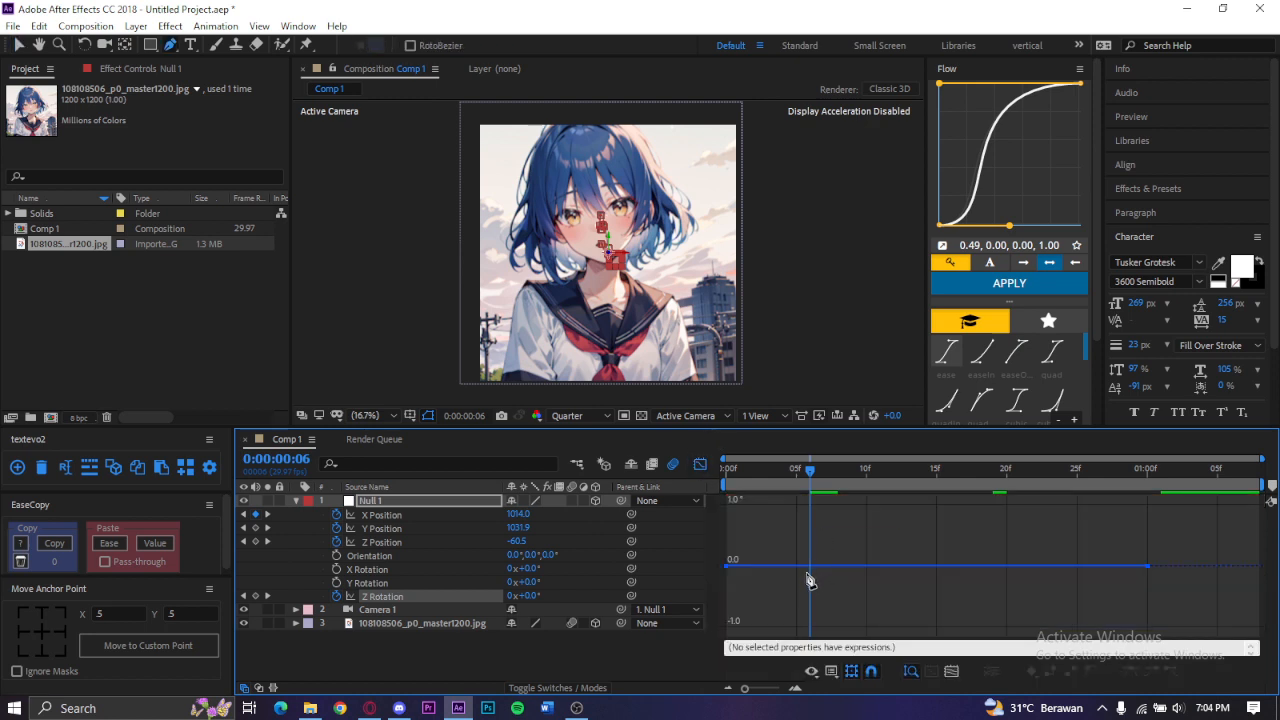
pyautogui.click(950, 566)
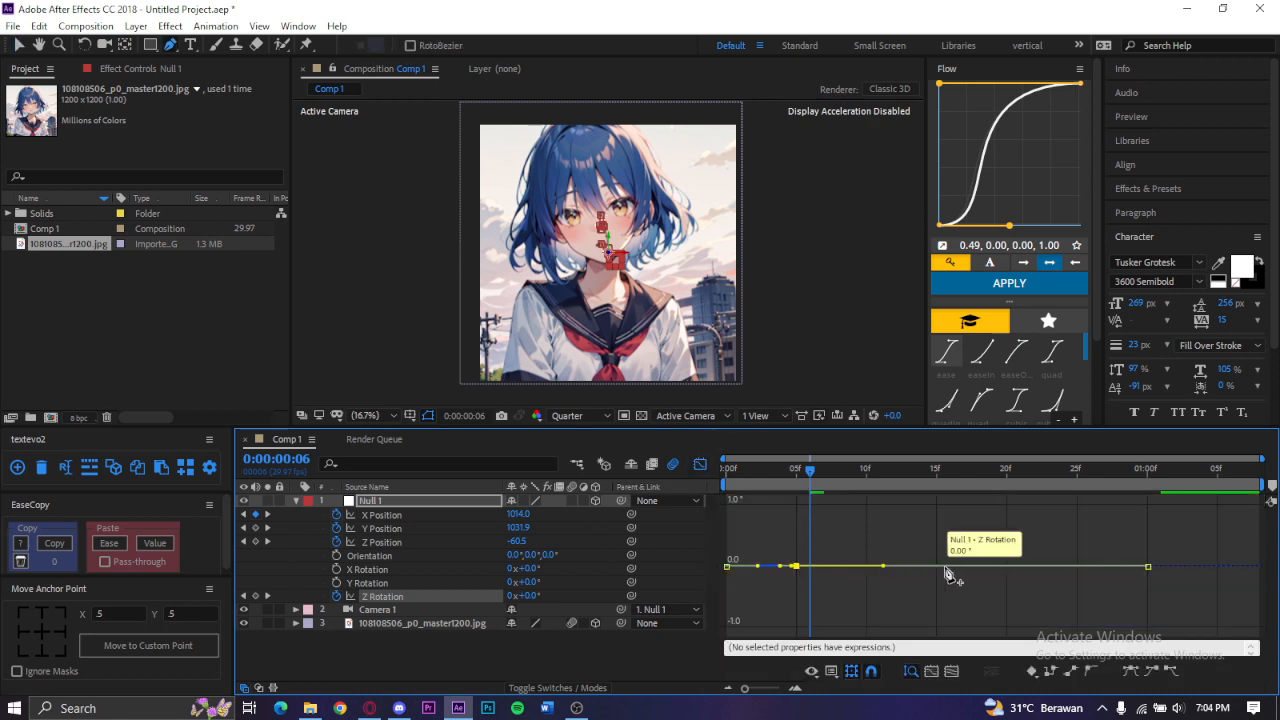
pyautogui.click(1063, 566)
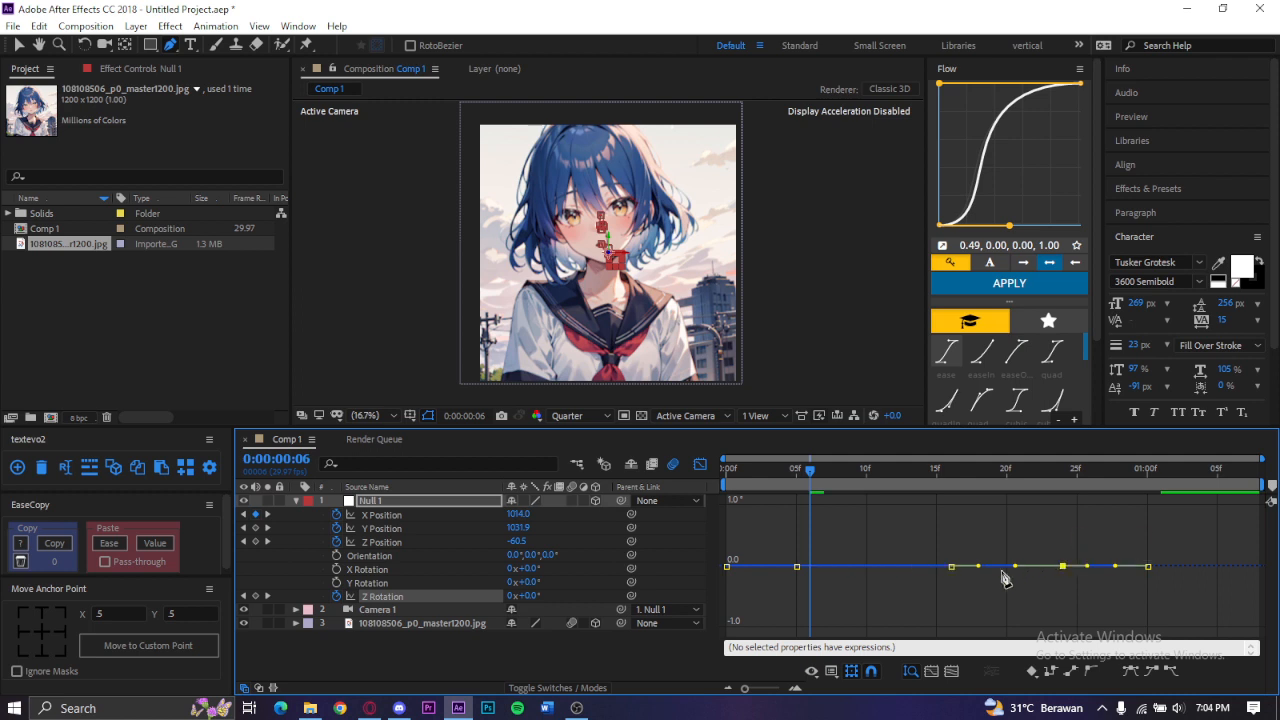
pyautogui.press('v')
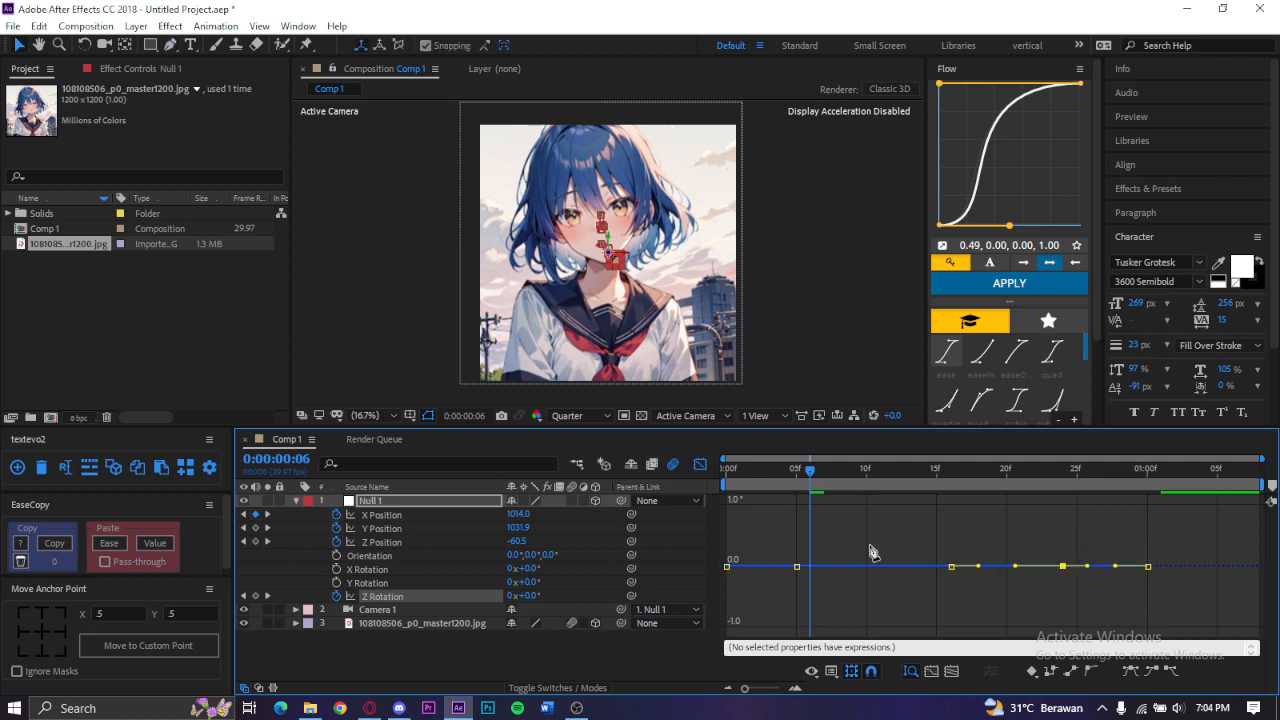
pyautogui.press('g')
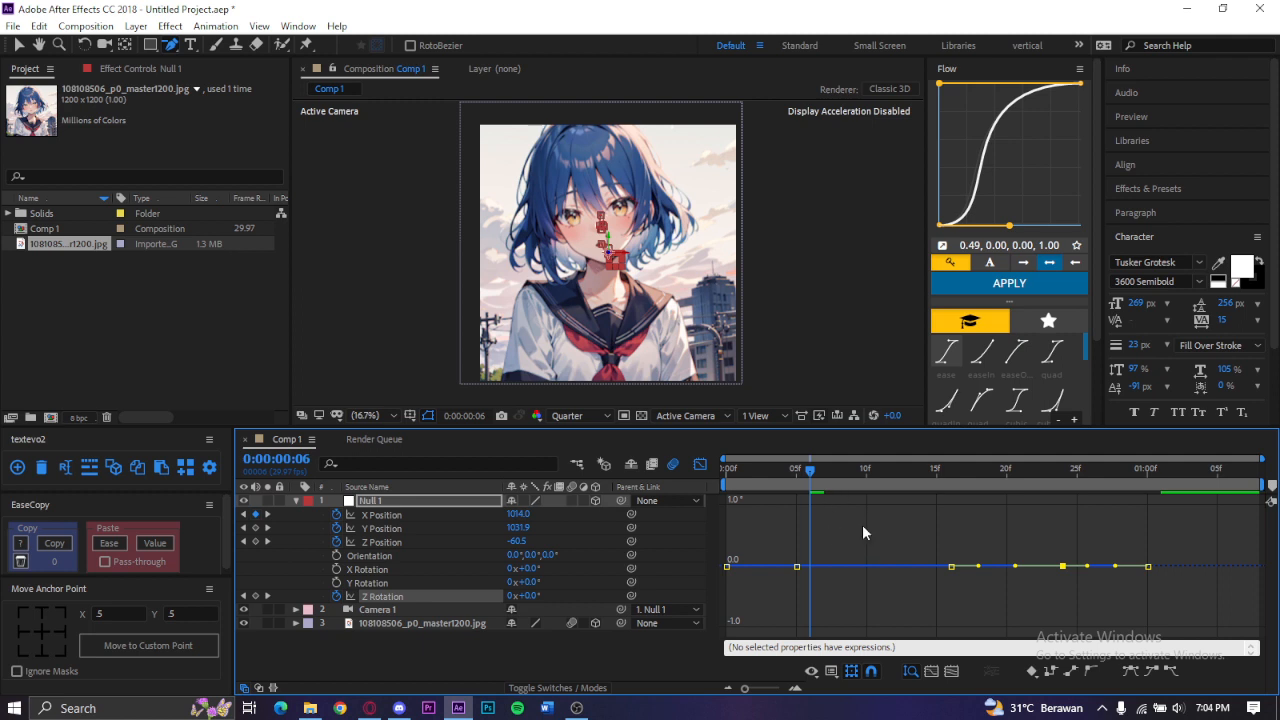
pyautogui.press('v')
pyautogui.press('g')
pyautogui.press('v')
pyautogui.press('g')
pyautogui.press('v')
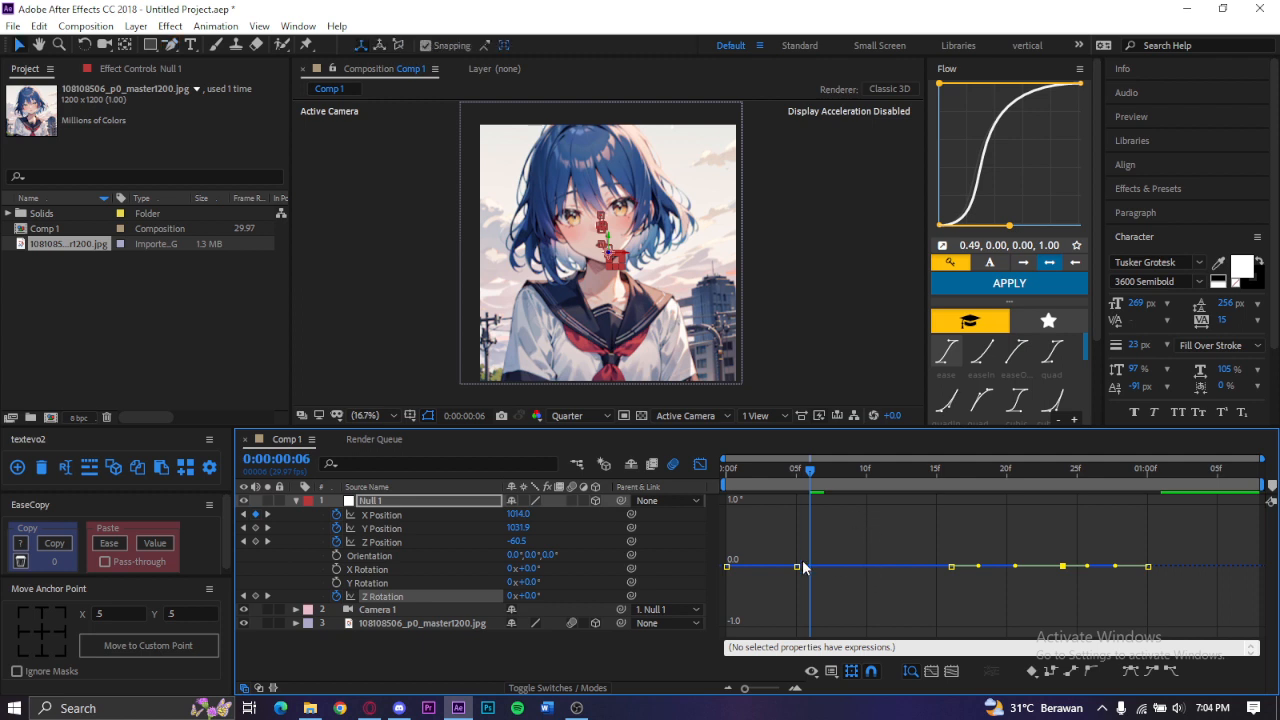
# Step: Move the Z Rotation keyframes to about -2.7° at frame 5, 1.4° at frame 16 and -0.5° at frame 24
pyautogui.click(243, 596)
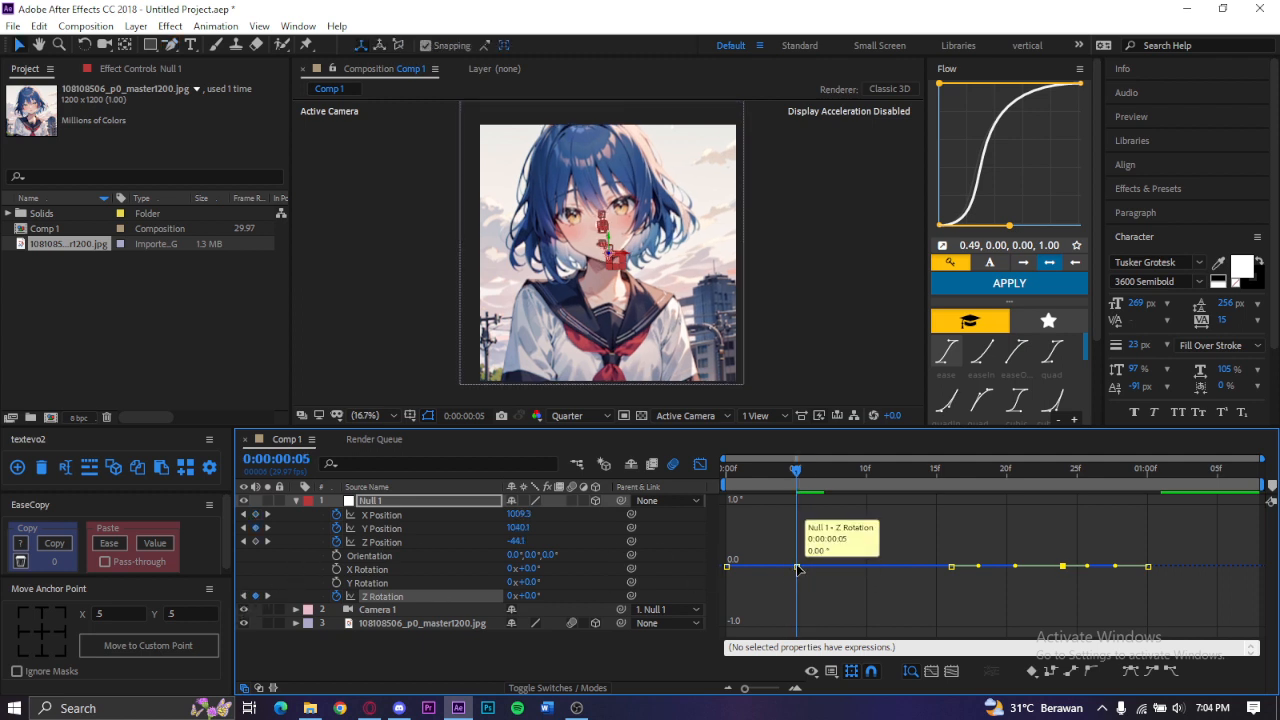
pyautogui.moveTo(797, 568); pyautogui.dragTo(791, 690)
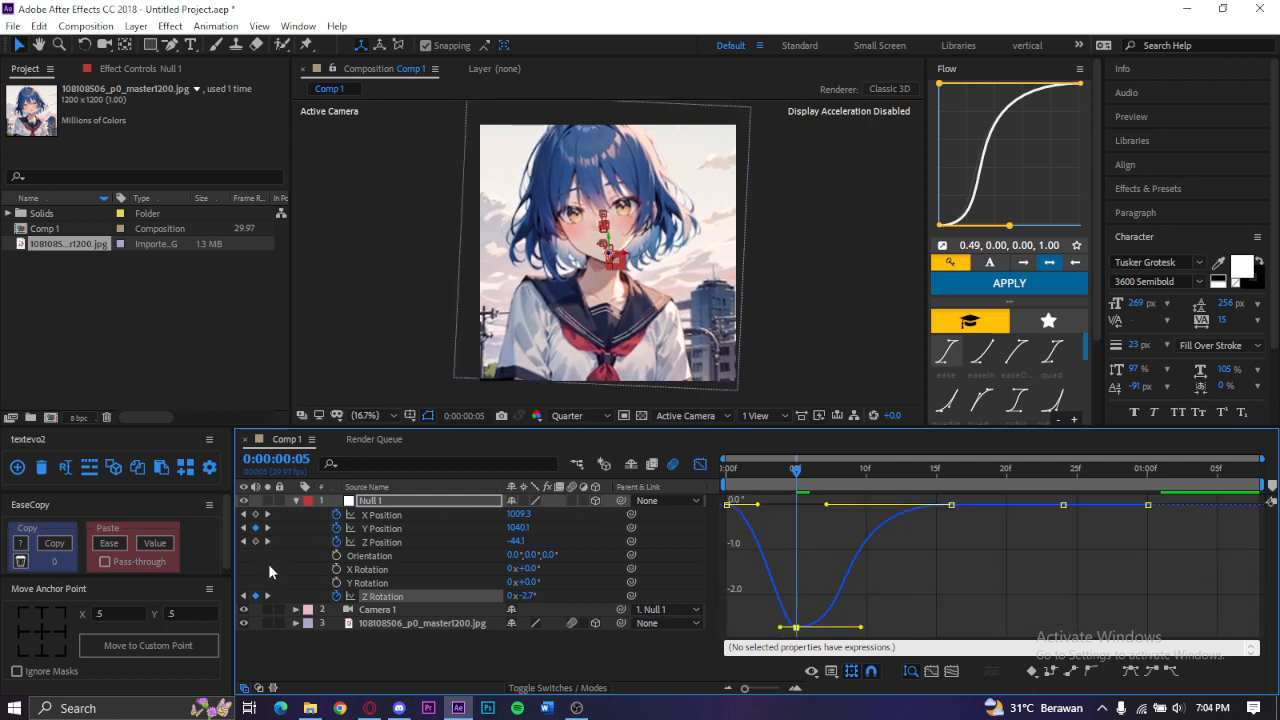
pyautogui.click(267, 605)
pyautogui.click(267, 596)
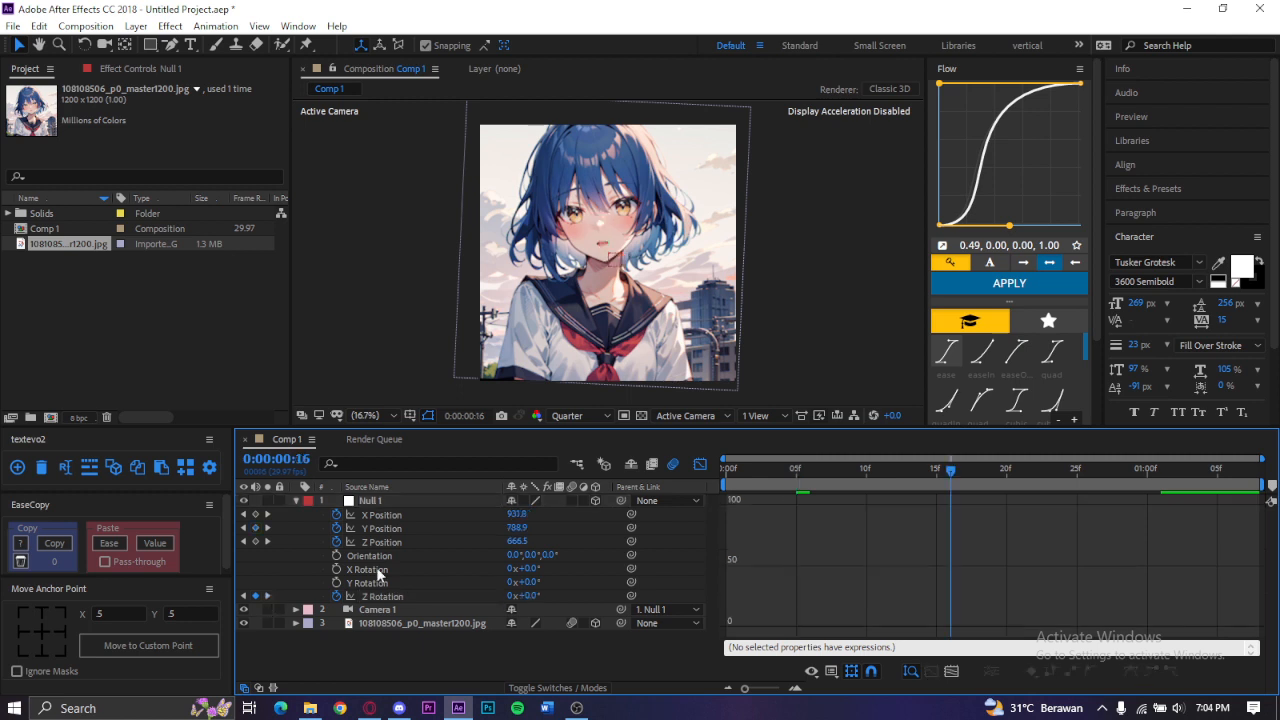
pyautogui.click(467, 596)
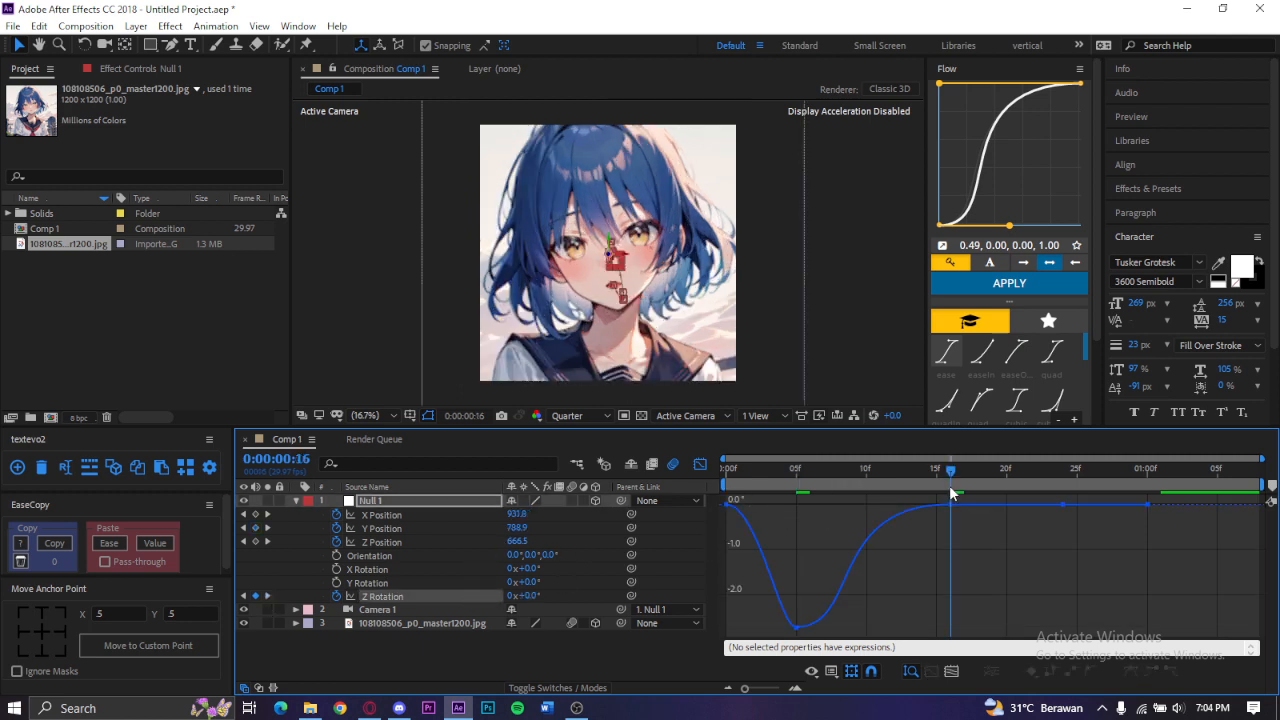
pyautogui.moveTo(952, 505); pyautogui.dragTo(956, 435)
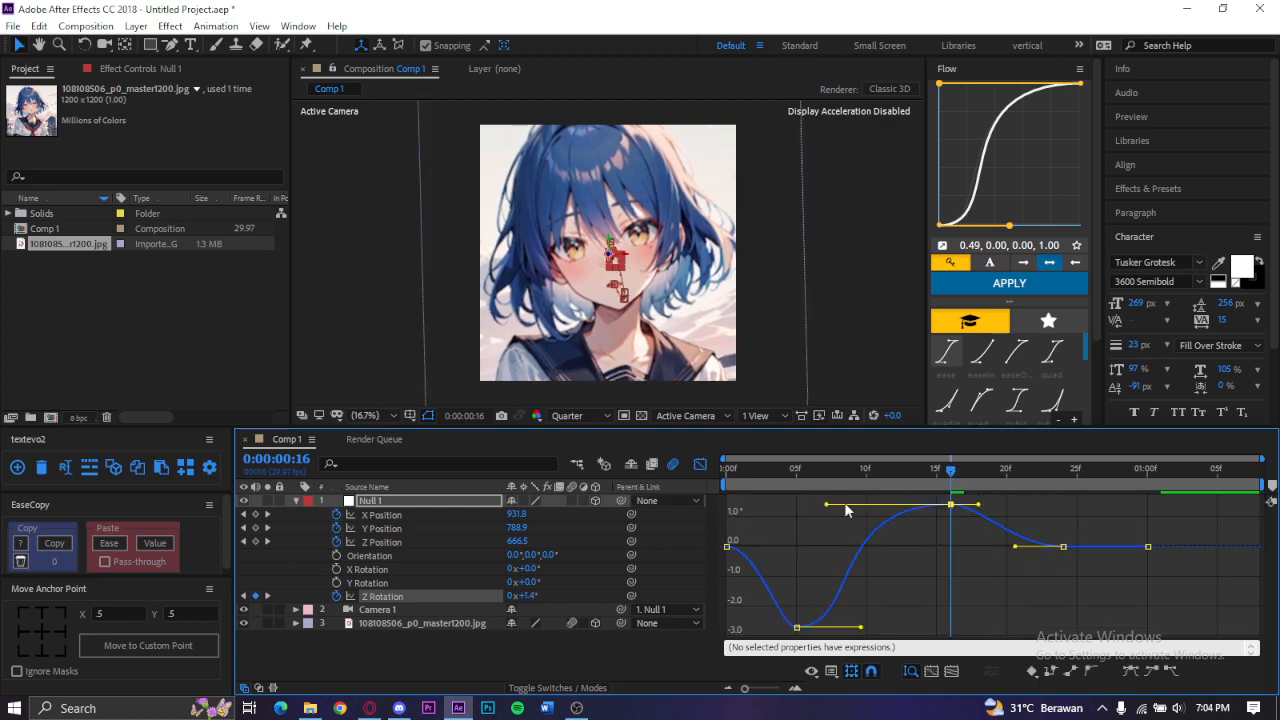
pyautogui.click(268, 597)
pyautogui.moveTo(1063, 546); pyautogui.dragTo(1063, 560)
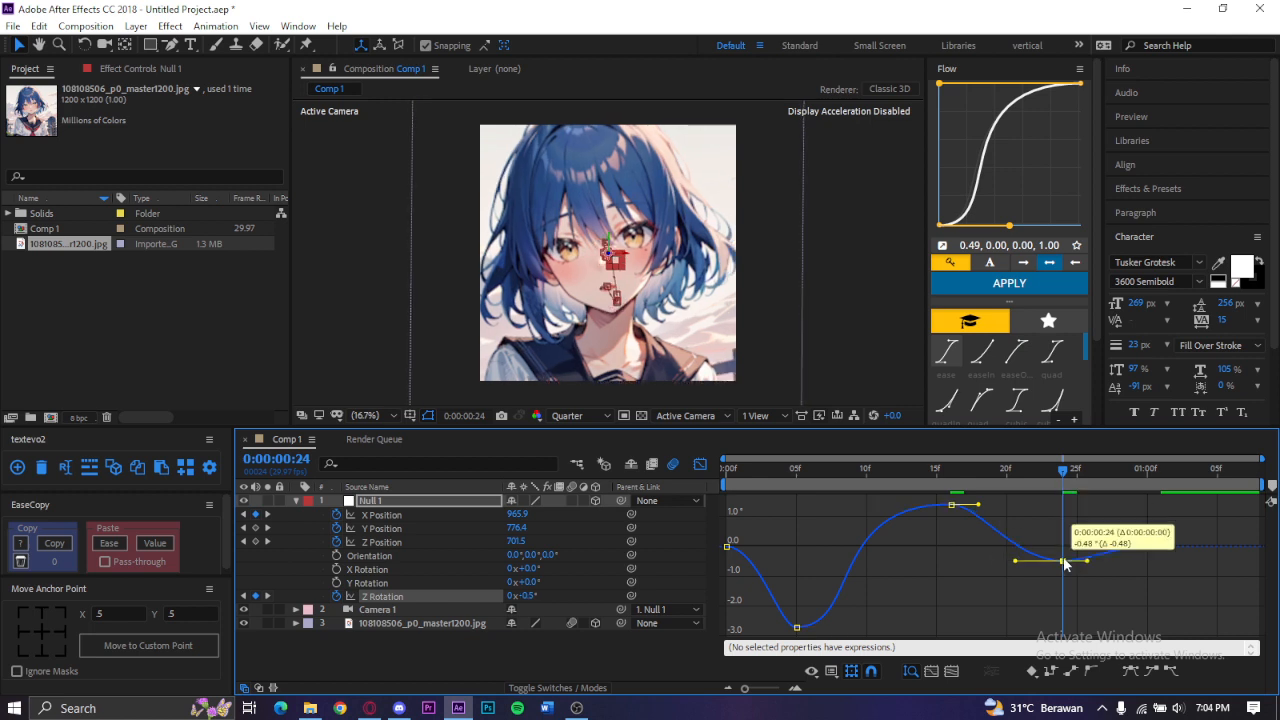
# Step: Smooth the Z Rotation curve by lengthening or adjusting the Bezier handles across its keyframes, then close the Graph Editor
pyautogui.moveTo(1160, 533); pyautogui.dragTo(1099, 550)
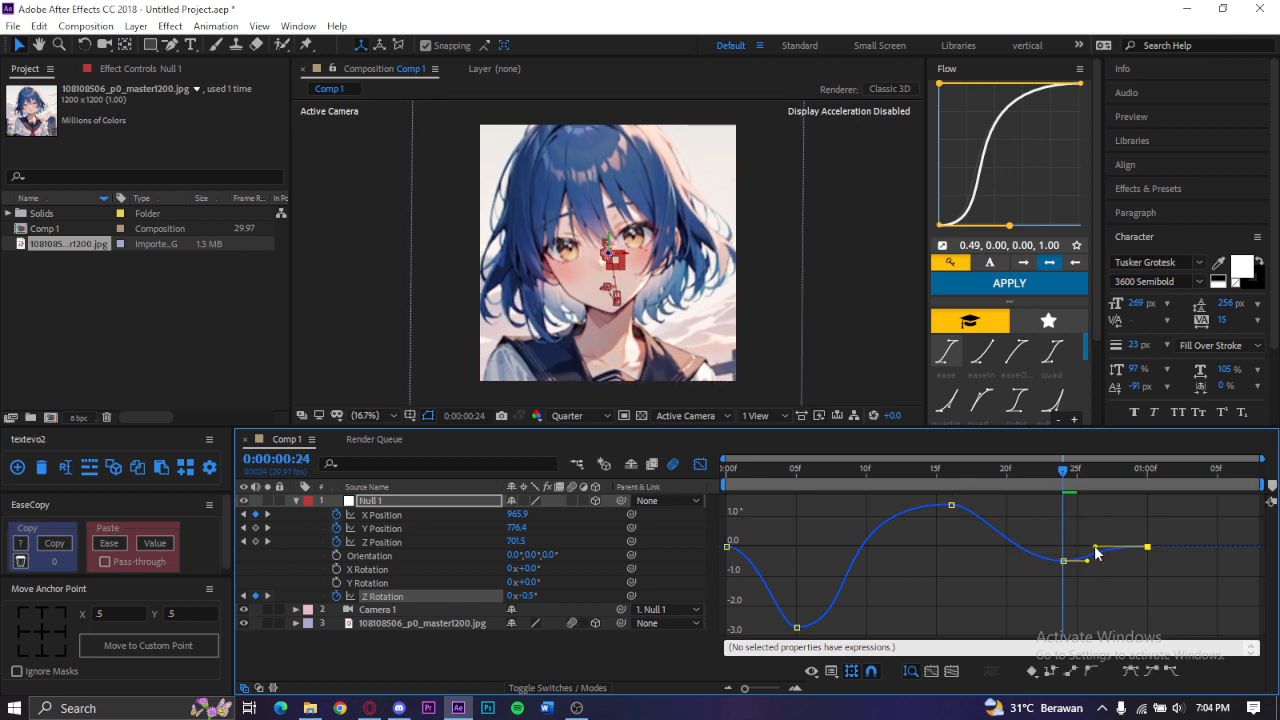
pyautogui.click(951, 505)
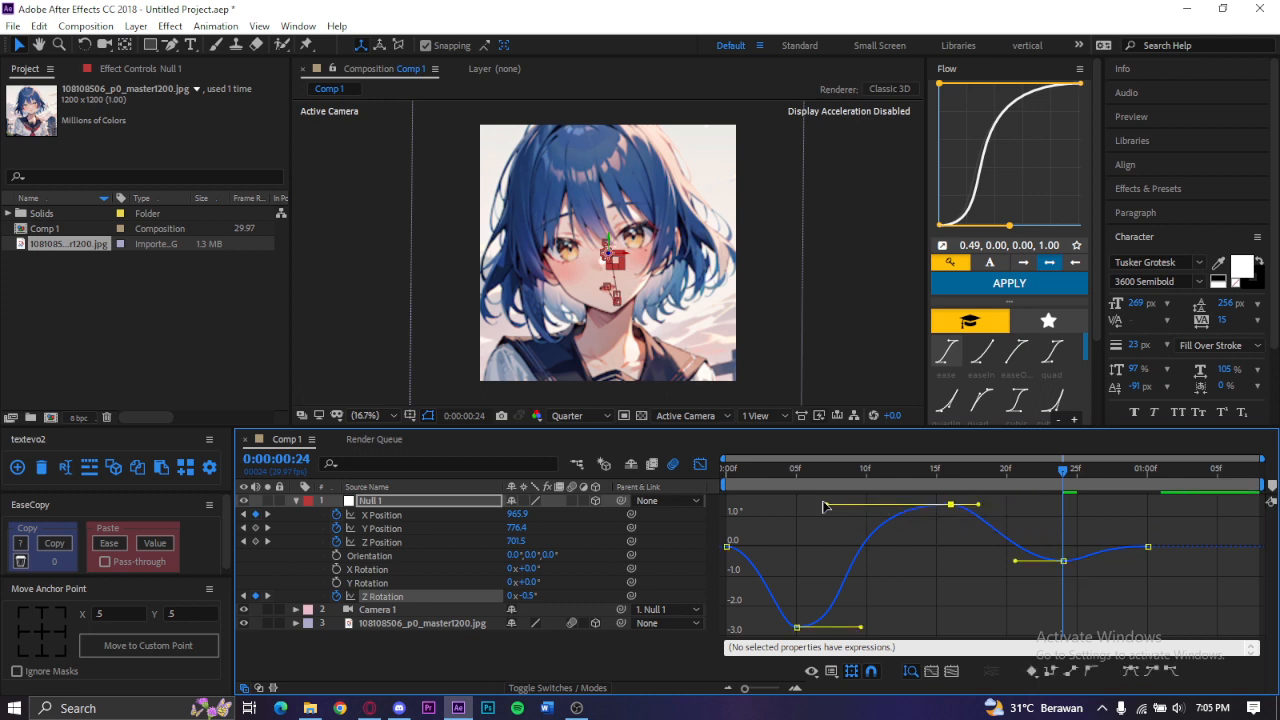
pyautogui.moveTo(823, 506); pyautogui.dragTo(858, 511)
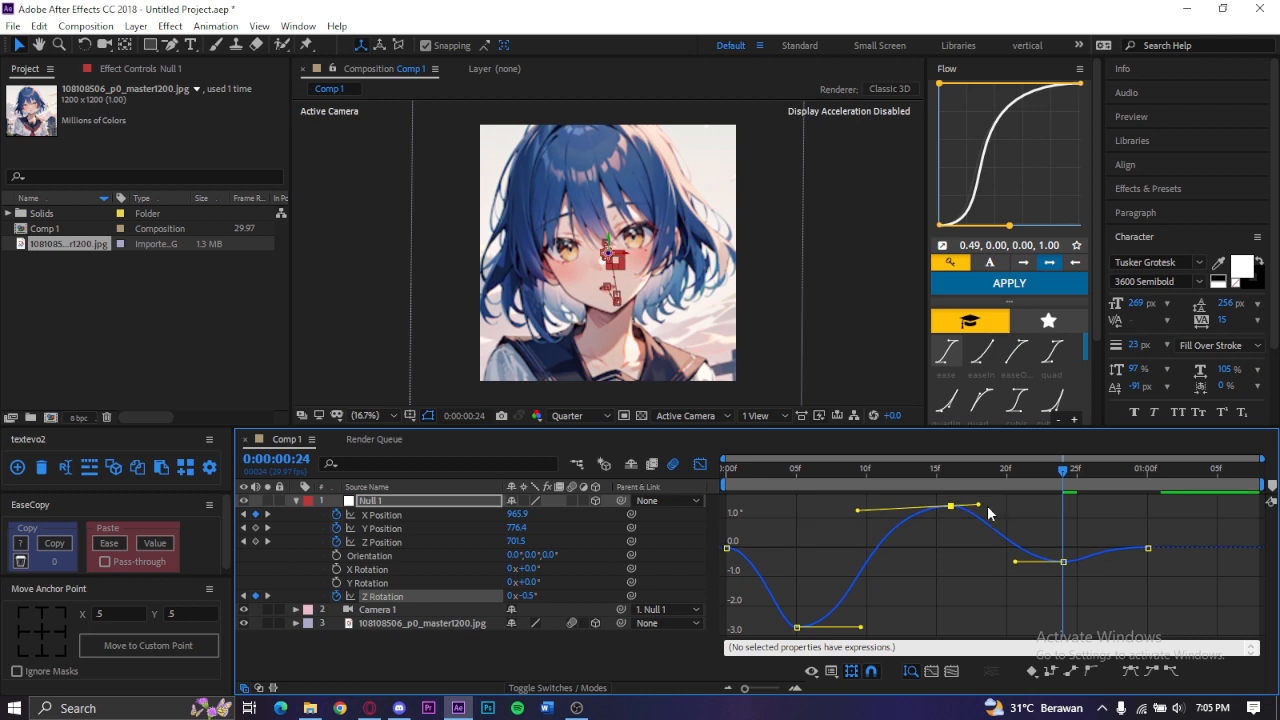
pyautogui.moveTo(983, 509); pyautogui.dragTo(1000, 504)
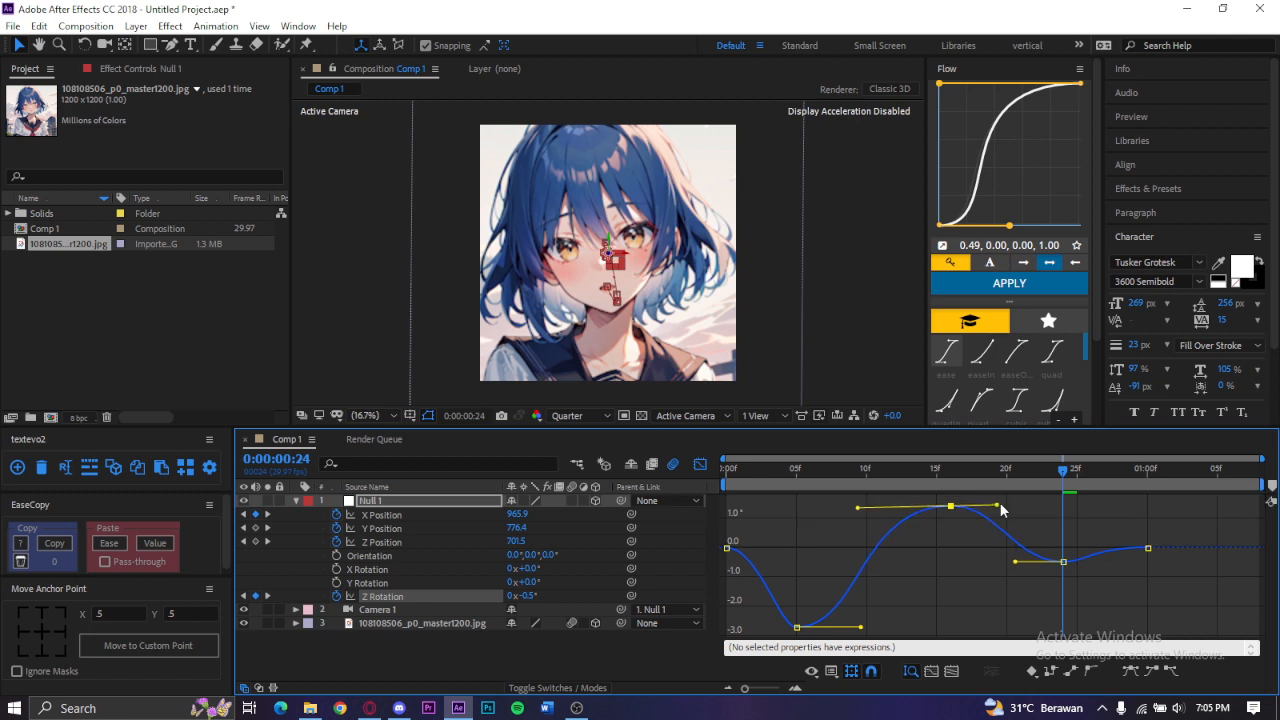
pyautogui.click(796, 627)
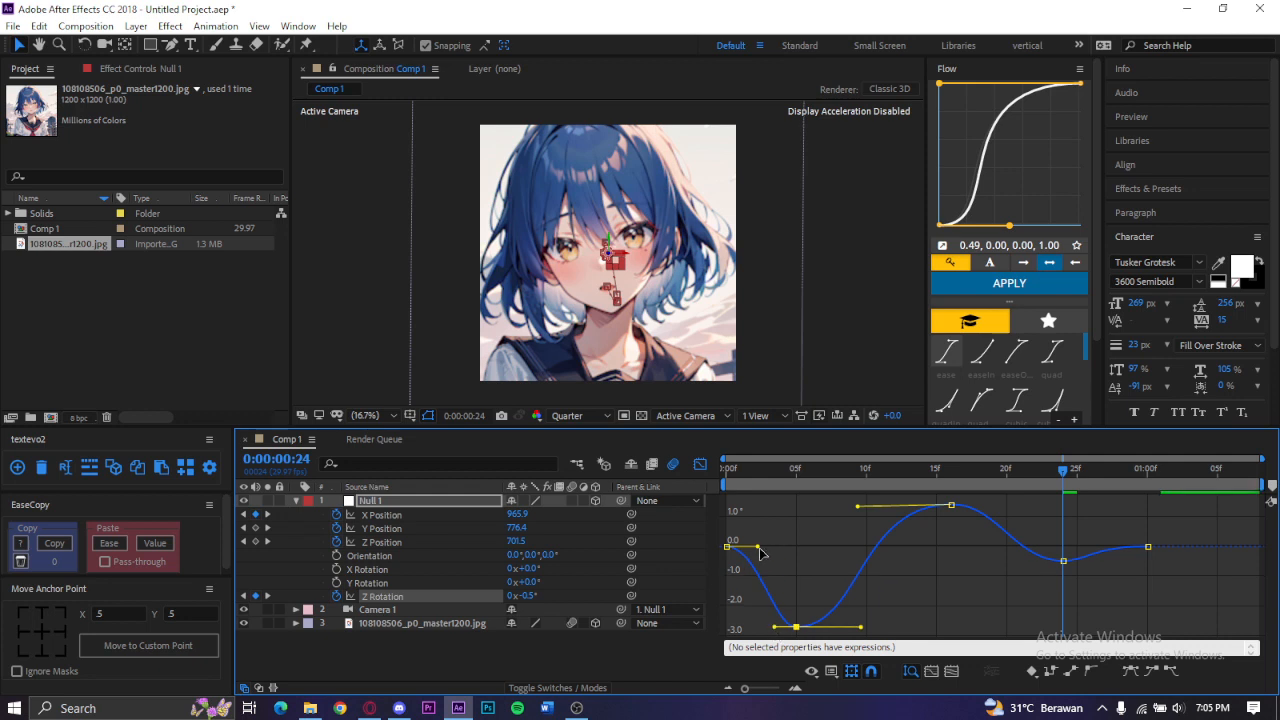
pyautogui.moveTo(757, 546); pyautogui.dragTo(769, 547)
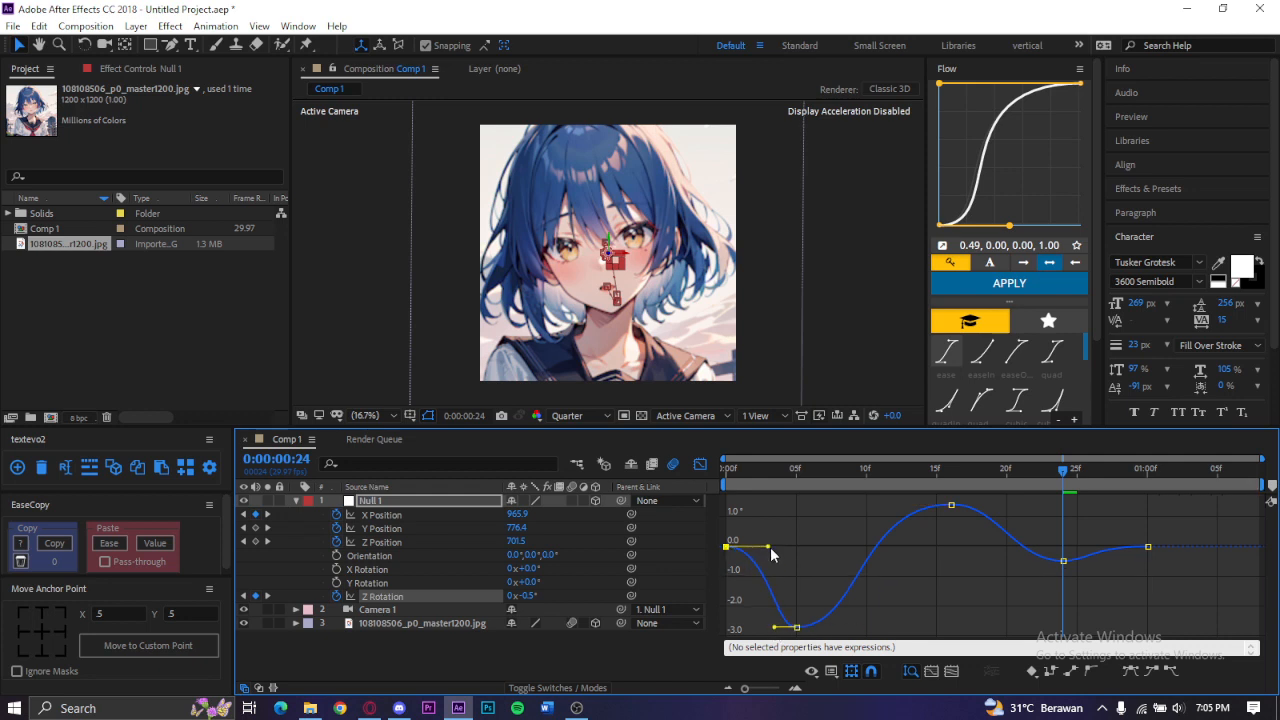
pyautogui.click(700, 464)
# Step: Deselect the null and preview the camera animation from frame 0
pyautogui.press('Home')
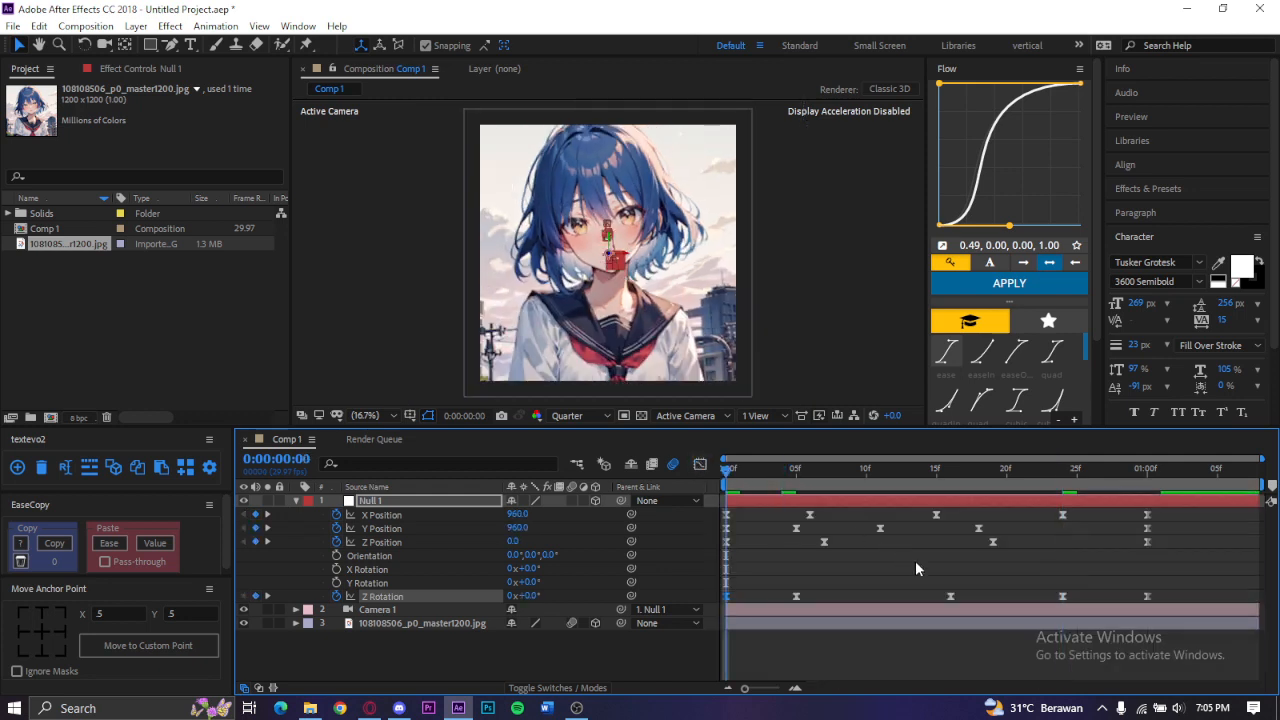
pyautogui.click(926, 566)
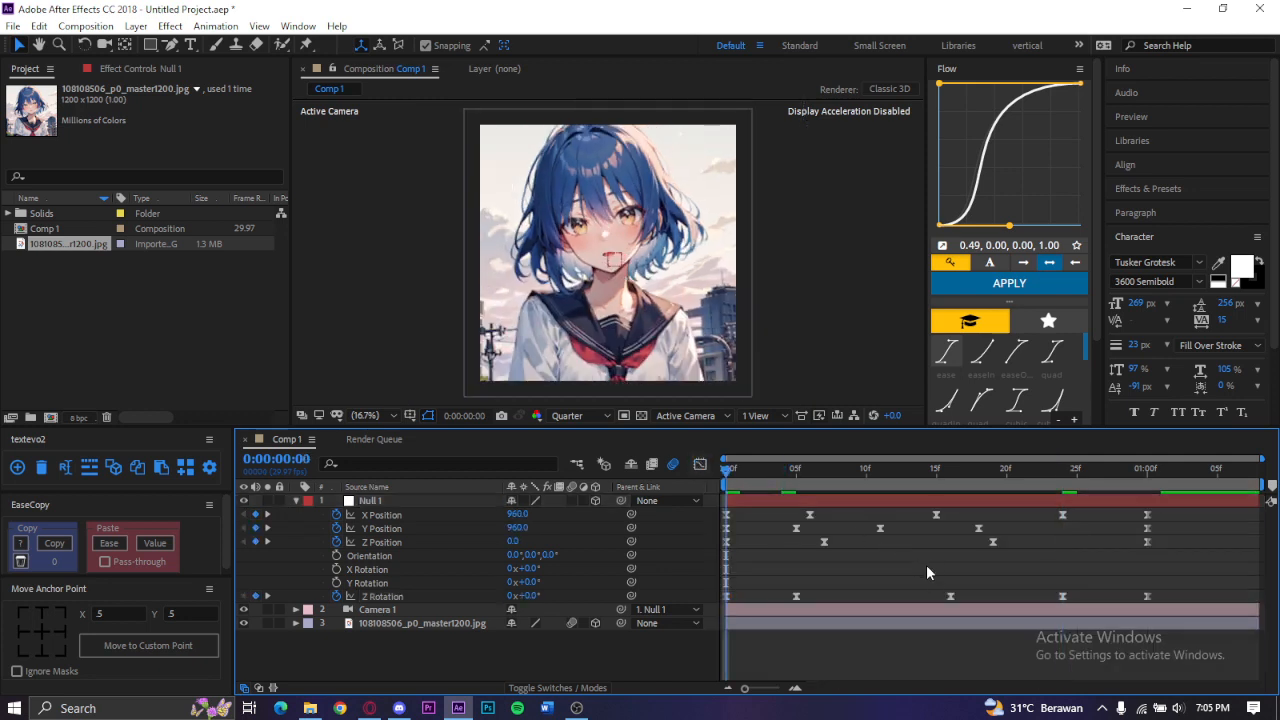
pyautogui.press('space')
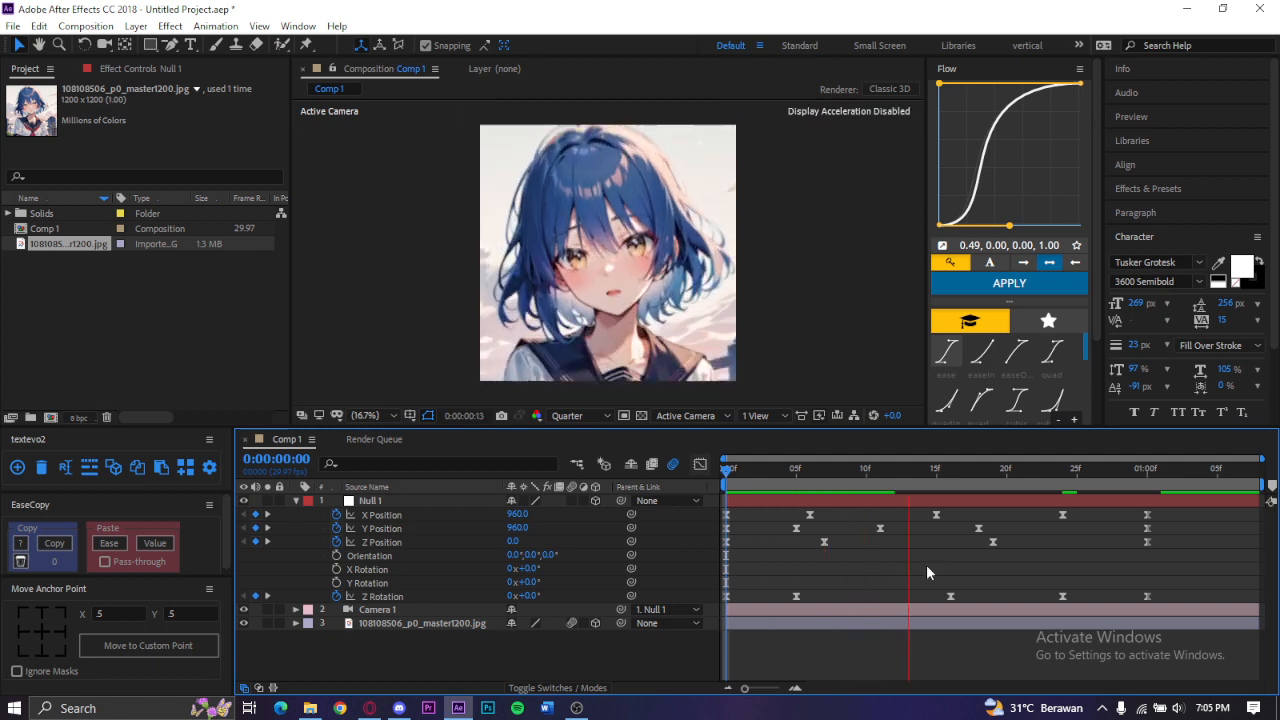
pyautogui.press('space')
pyautogui.press('Home')
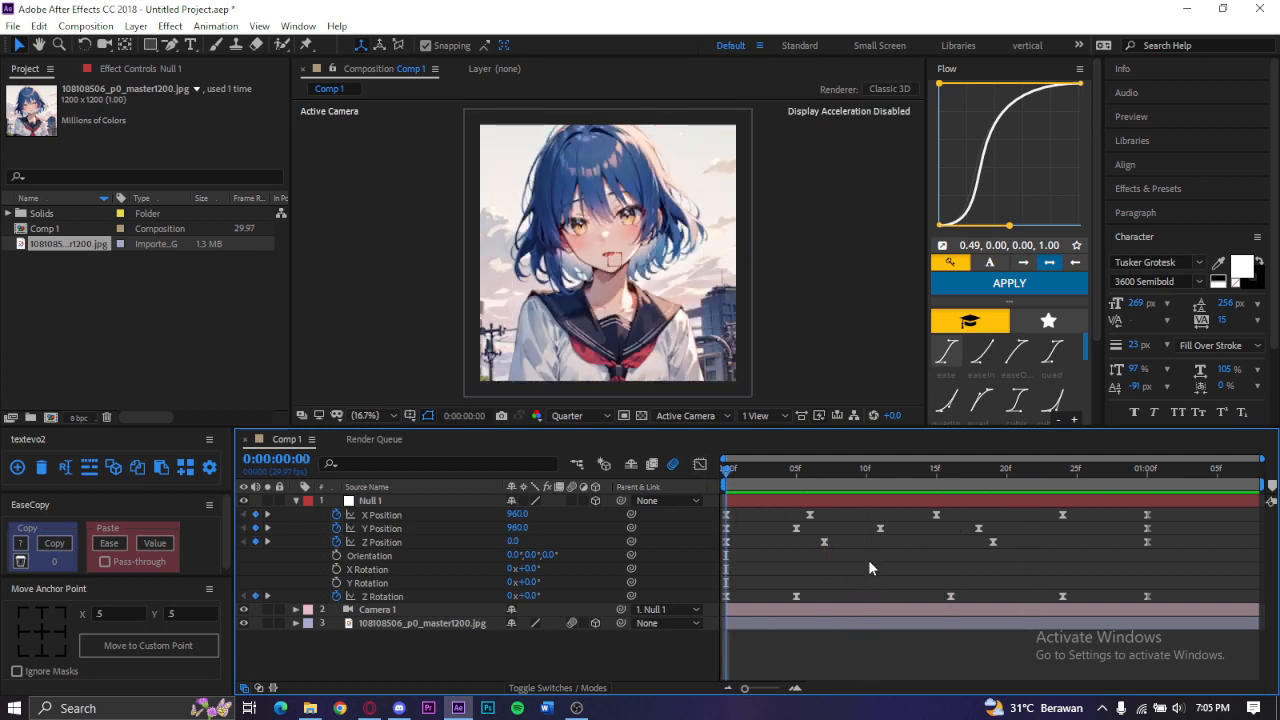
pyautogui.press('space')
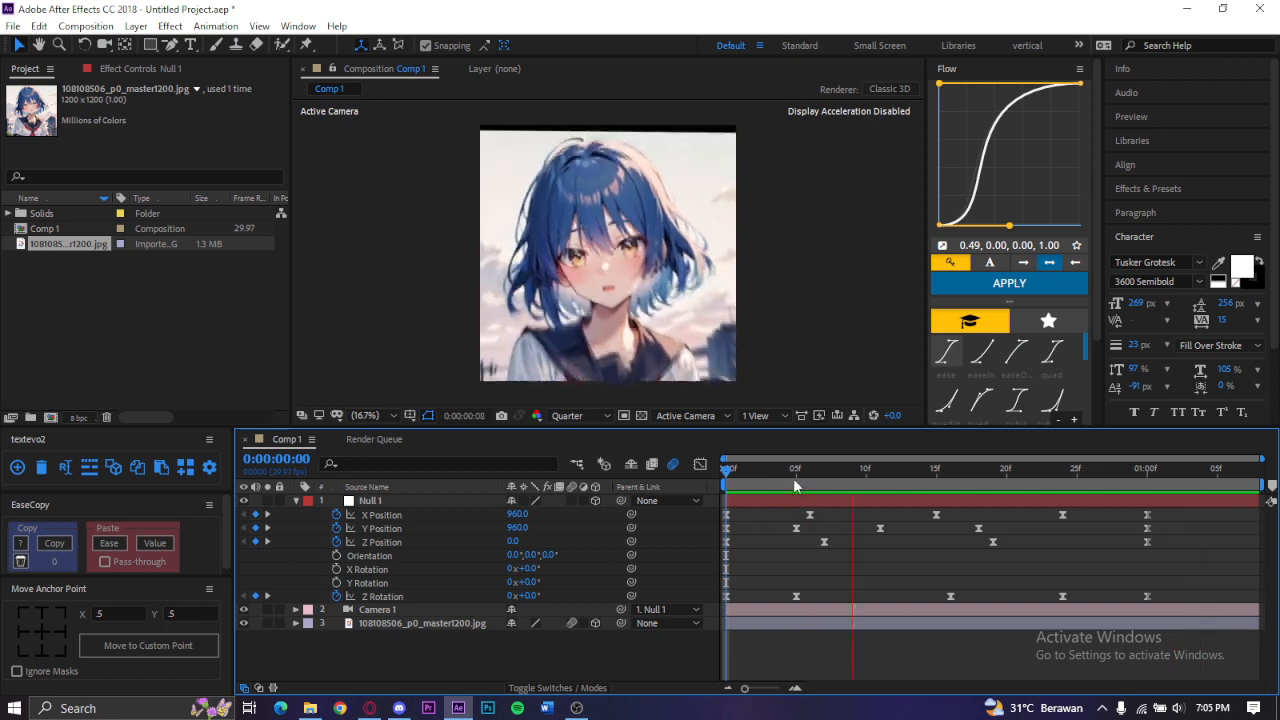
# Step: Raise the null's Y Position keyframe at frame 11 to about 739 and preview the animation from the start
pyautogui.click(798, 475)
pyautogui.moveTo(806, 492); pyautogui.dragTo(877, 514)
pyautogui.hotkey('ctrl', 'v')
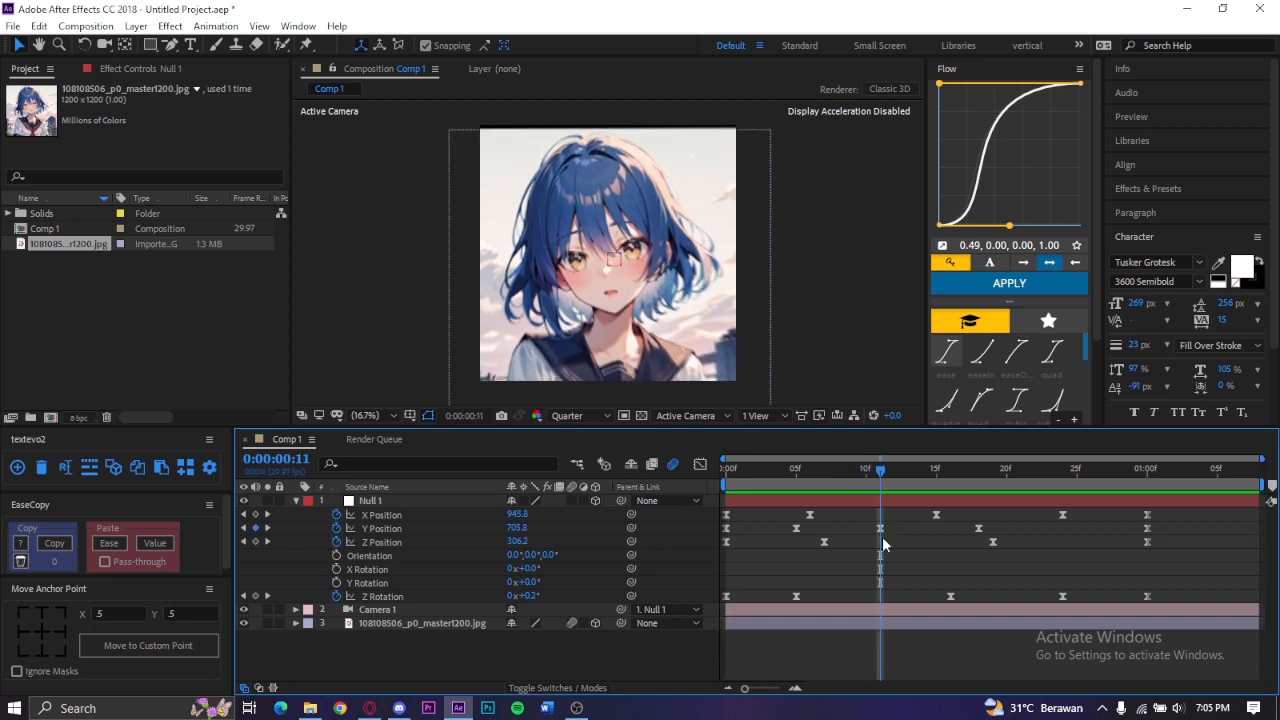
pyautogui.click(880, 530)
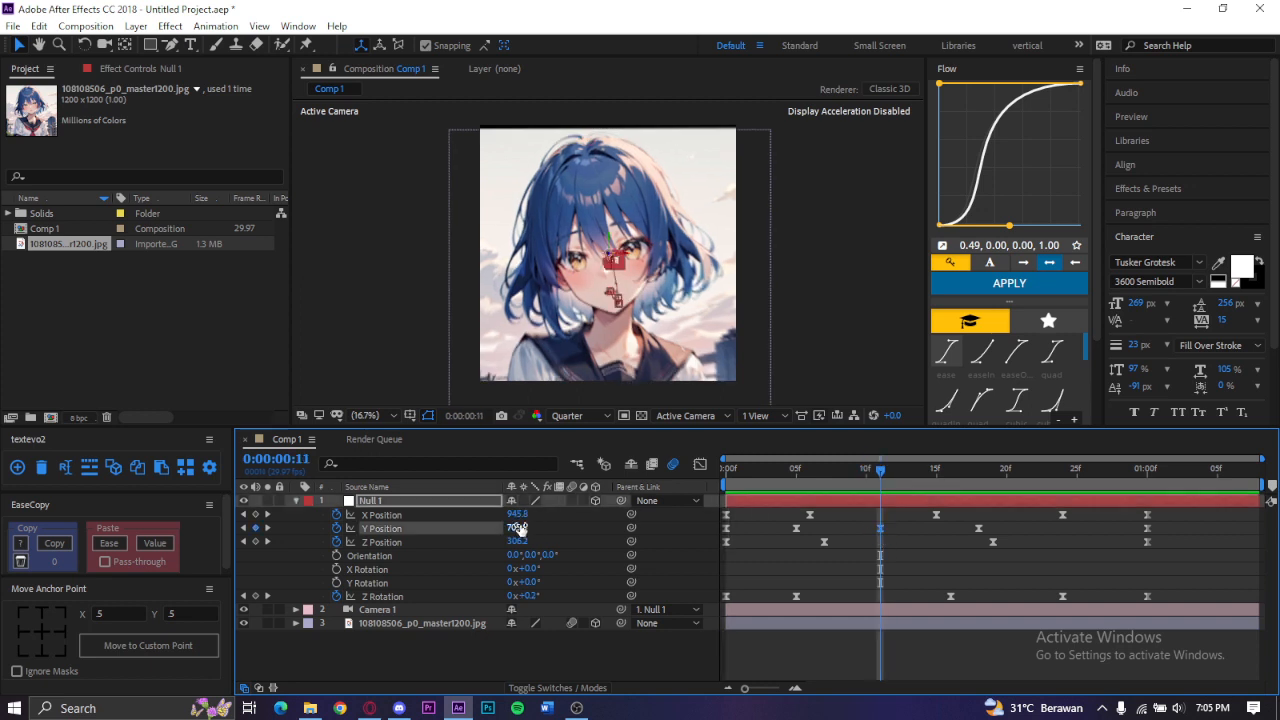
pyautogui.moveTo(518, 528); pyautogui.dragTo(567, 553)
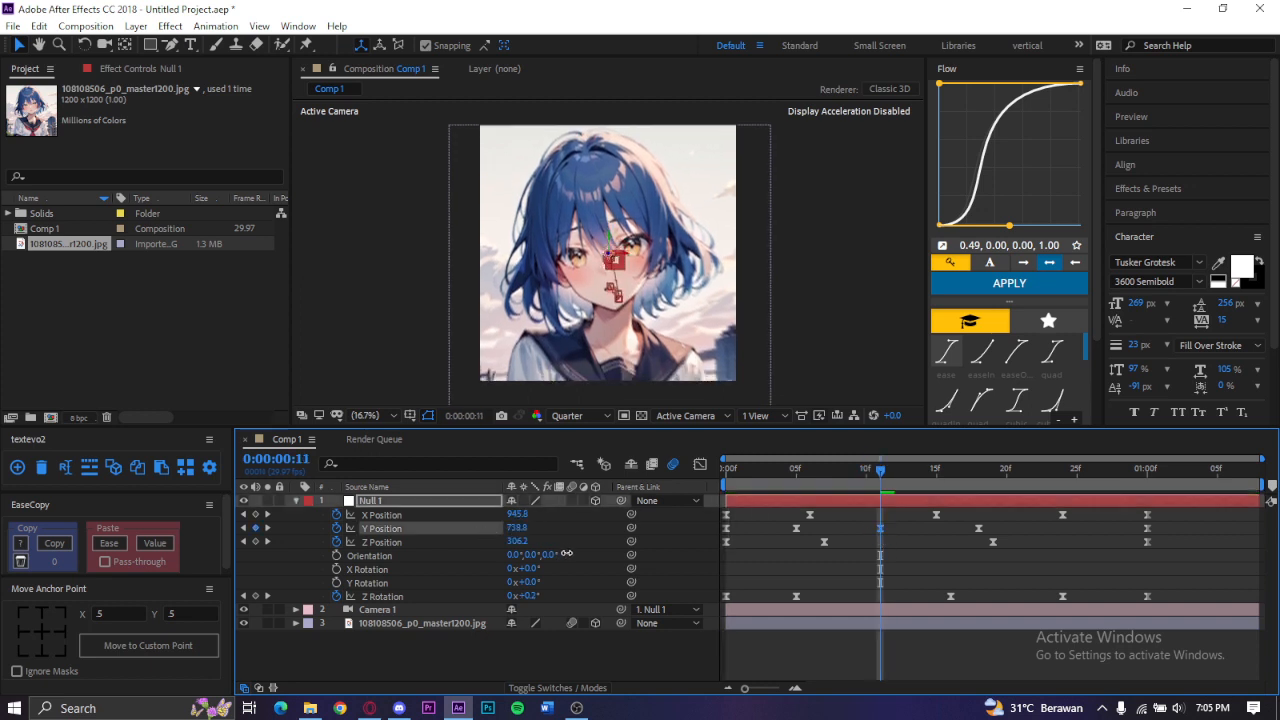
pyautogui.press('space')
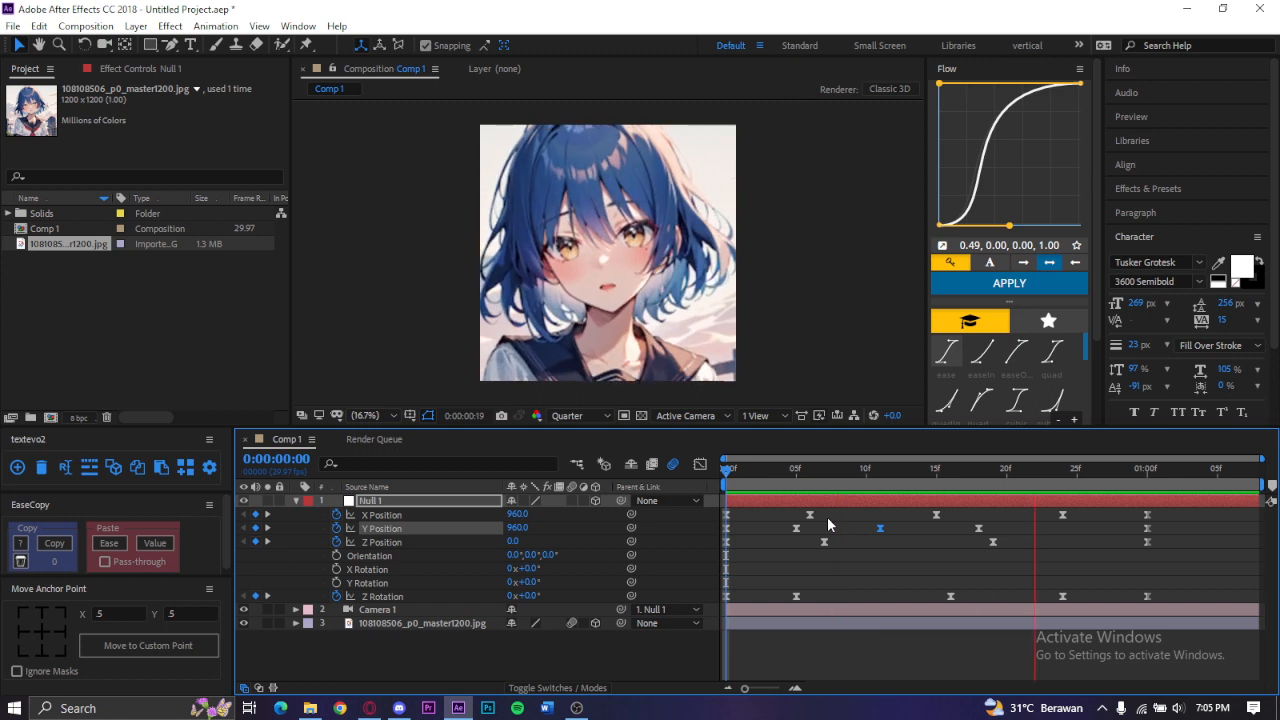
pyautogui.press('space')
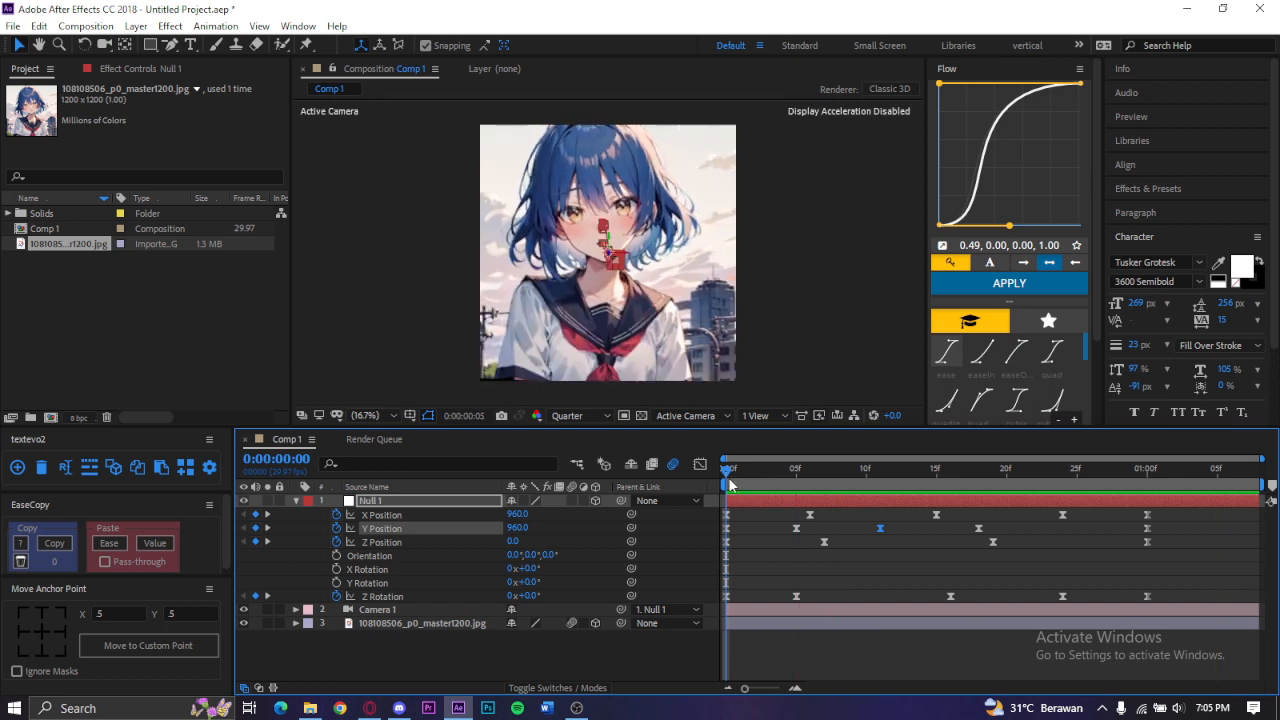
# Step: Find the Motion Tile effect and apply it to the anime image layer
pyautogui.click(1152, 187)
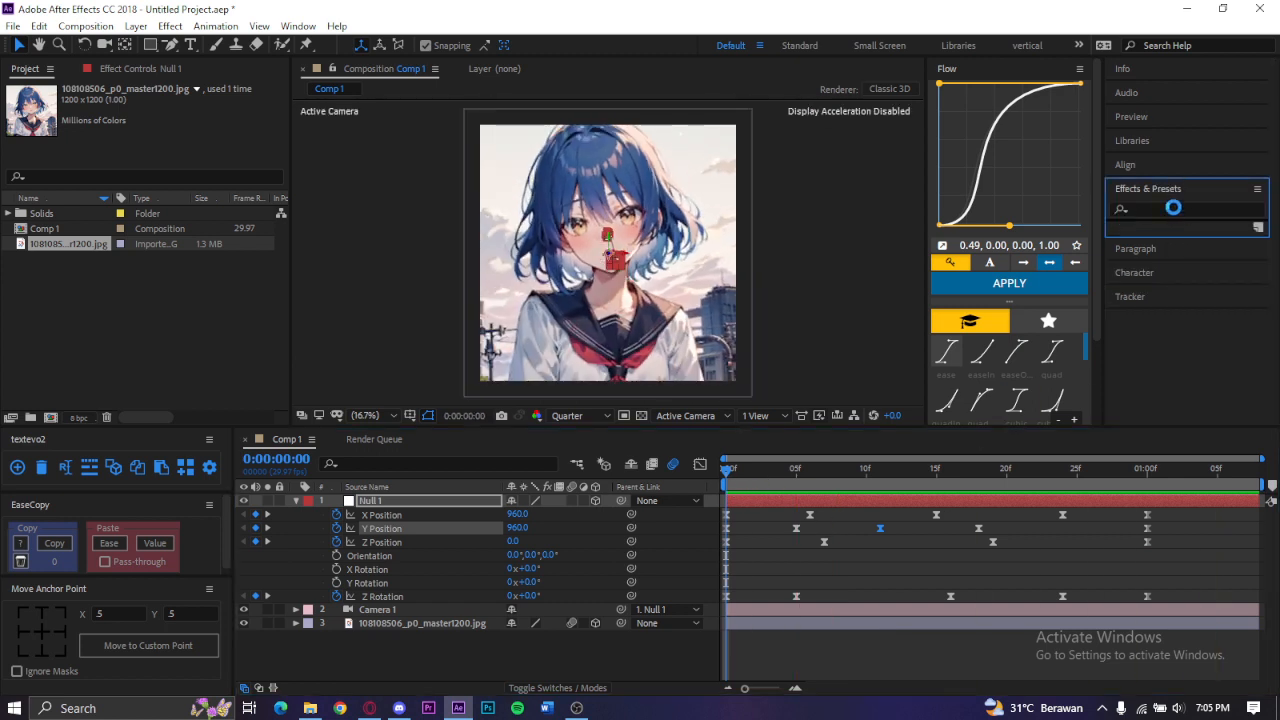
pyautogui.click(1156, 212)
pyautogui.write('mot')
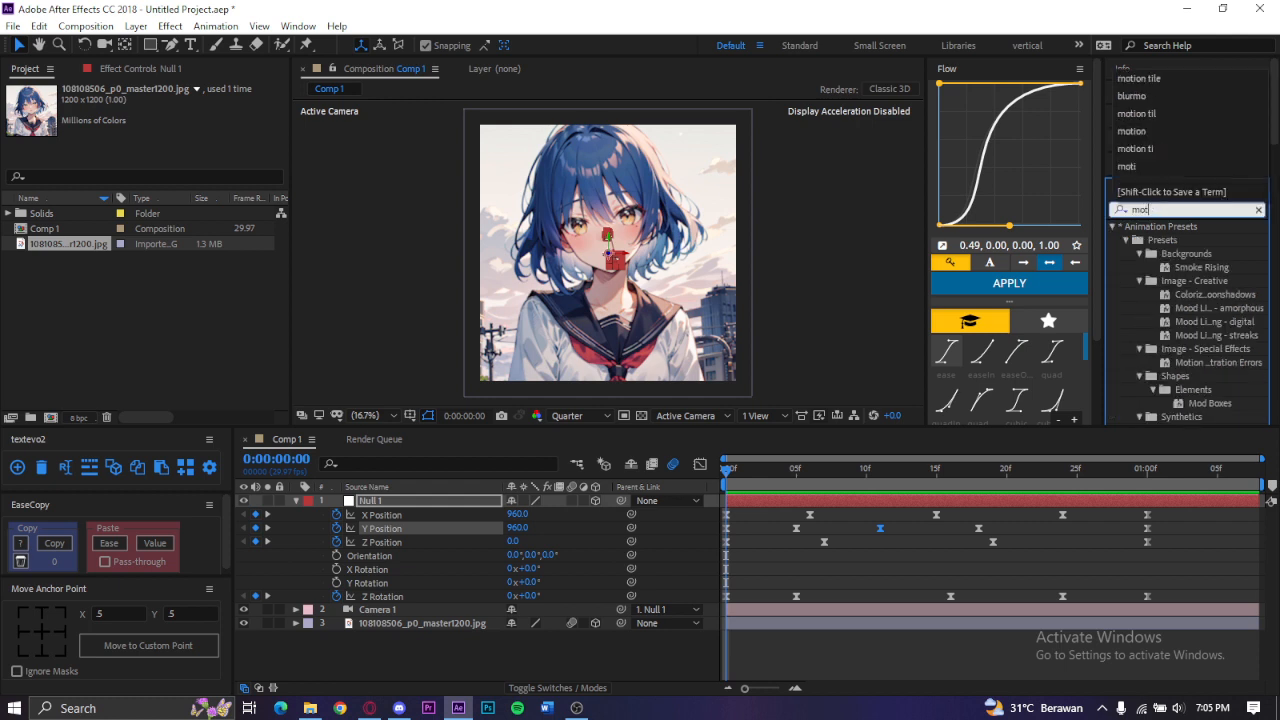
pyautogui.write('ion tile')
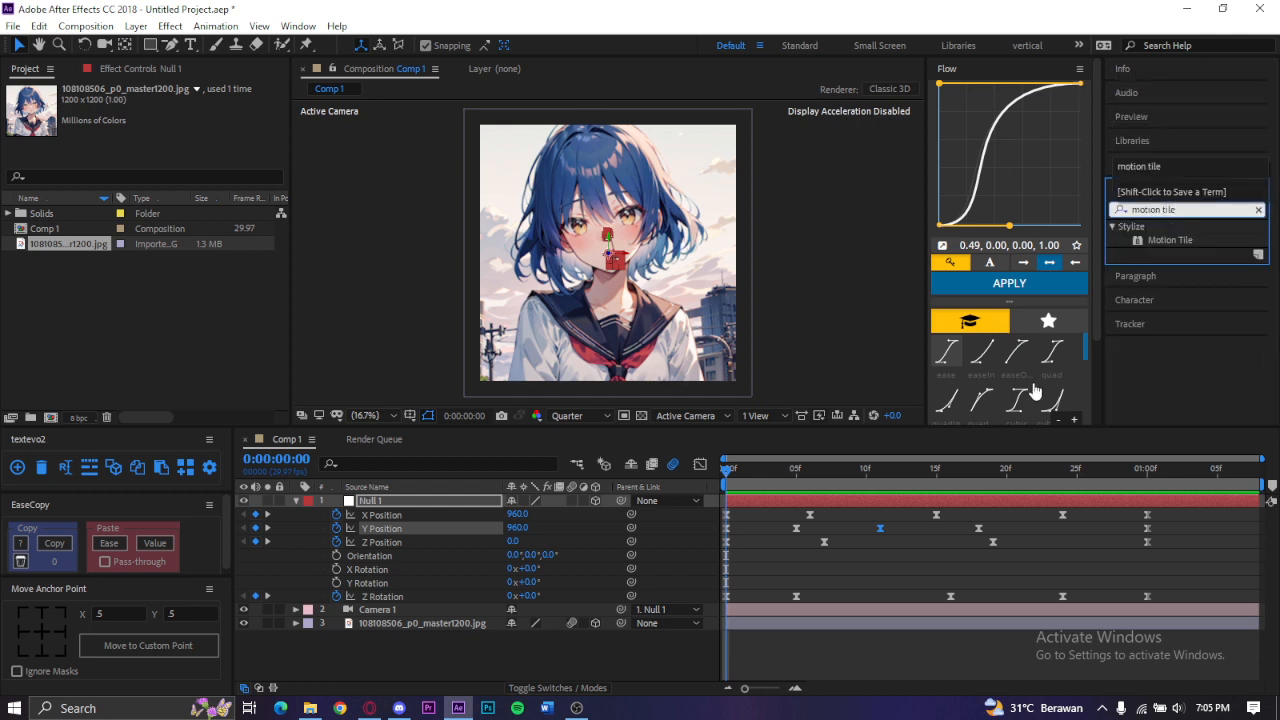
pyautogui.click(461, 624)
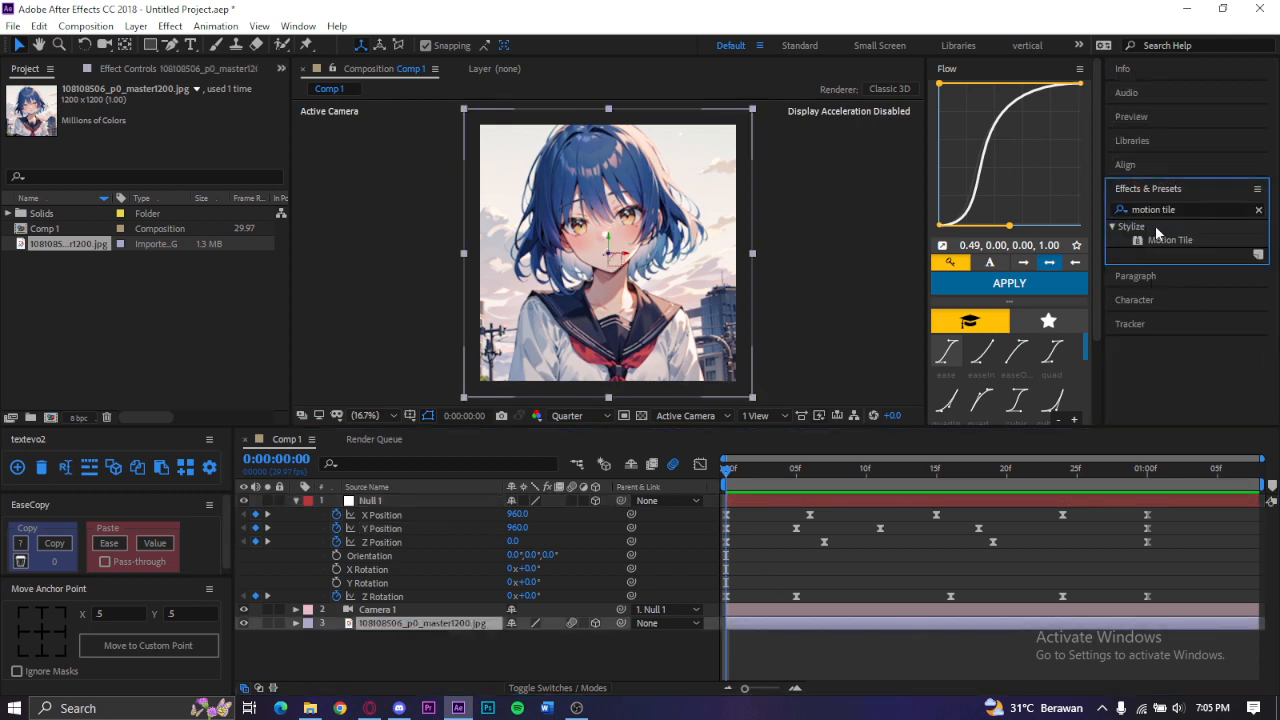
pyautogui.click(1158, 240)
pyautogui.moveTo(1163, 243); pyautogui.dragTo(47, 104)
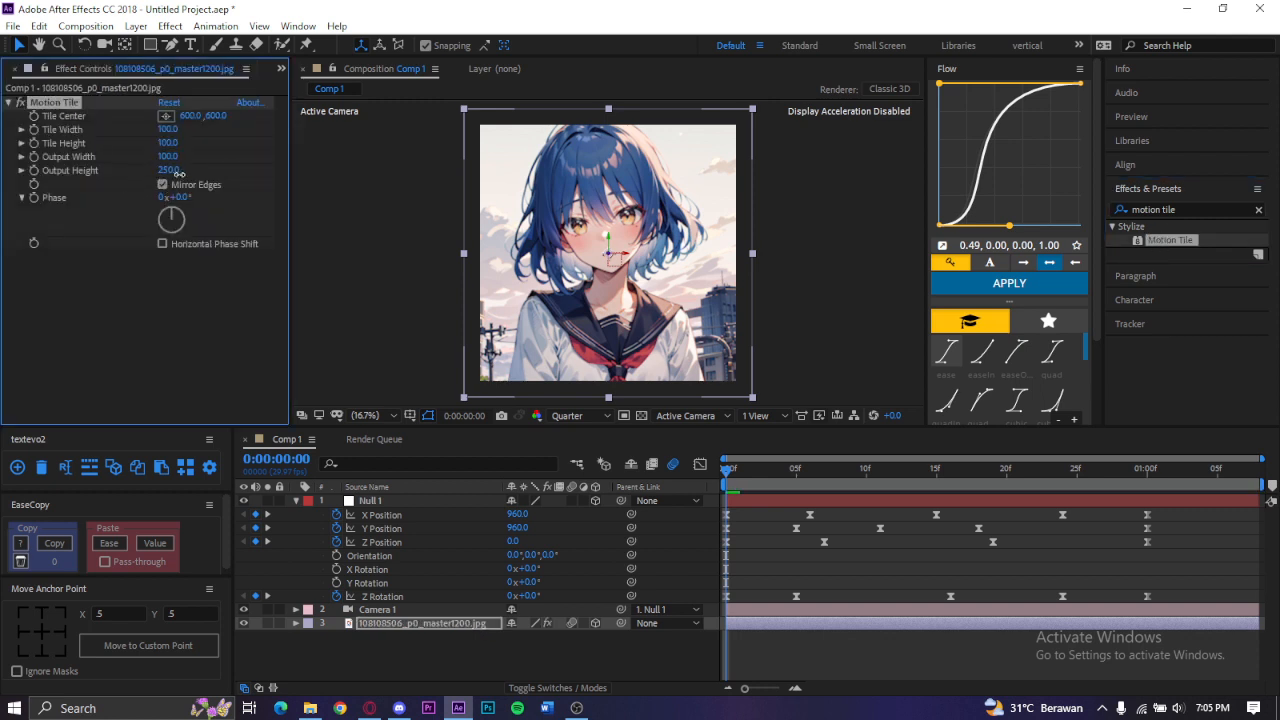
# Step: Set Motion Tile's output width and height to 270 with mirrored edges, preview the result and return to frame 0
pyautogui.moveTo(178, 174); pyautogui.dragTo(169, 149)
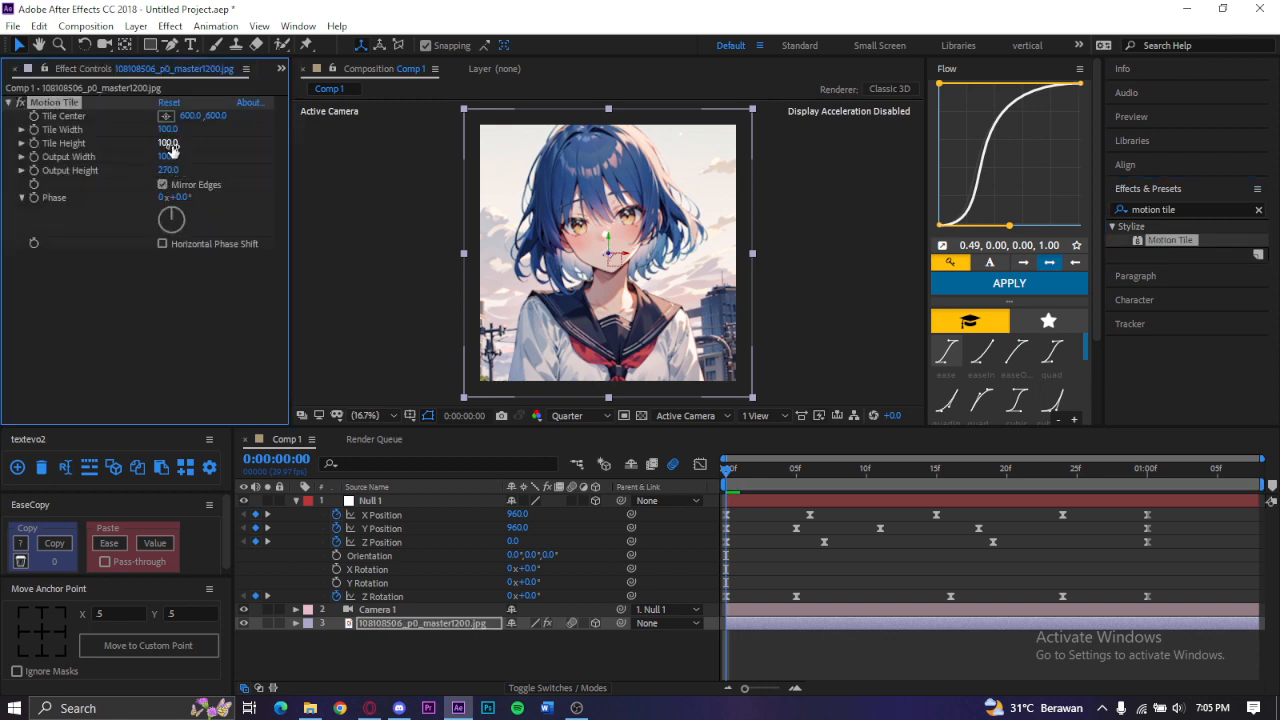
pyautogui.click(646, 663)
pyautogui.press('space')
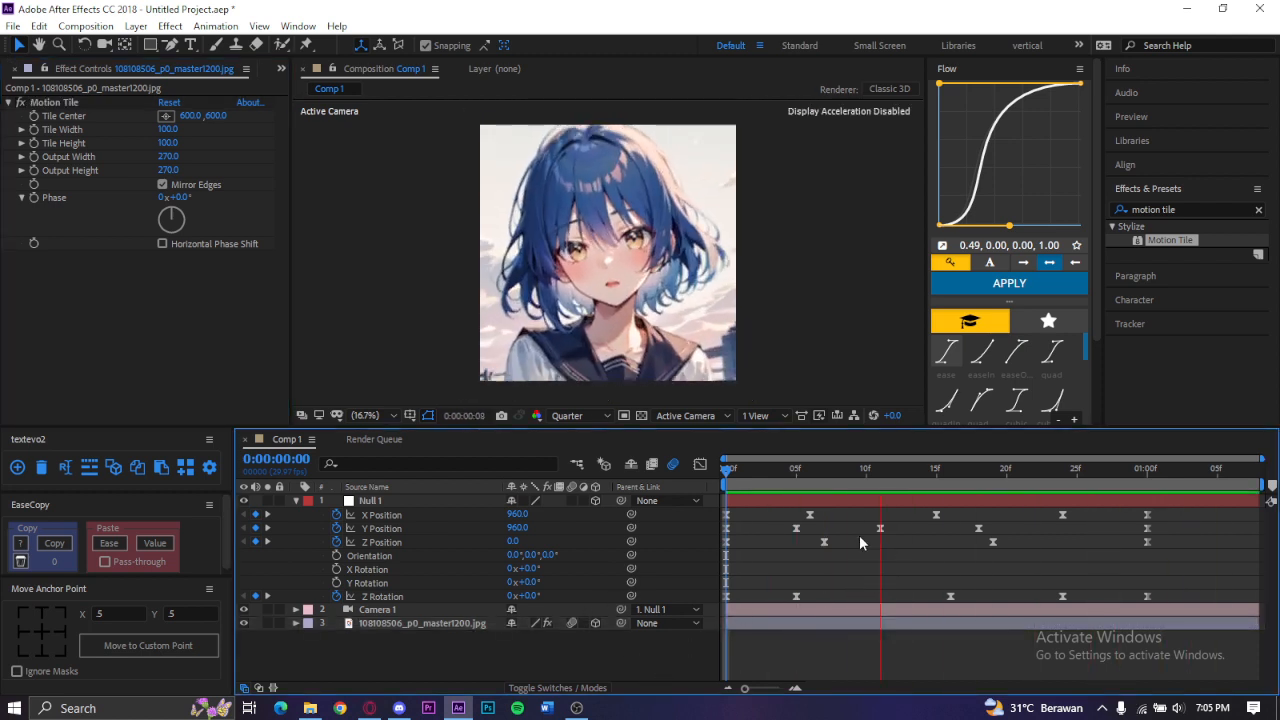
pyautogui.press('space')
pyautogui.moveTo(762, 473); pyautogui.dragTo(723, 484)
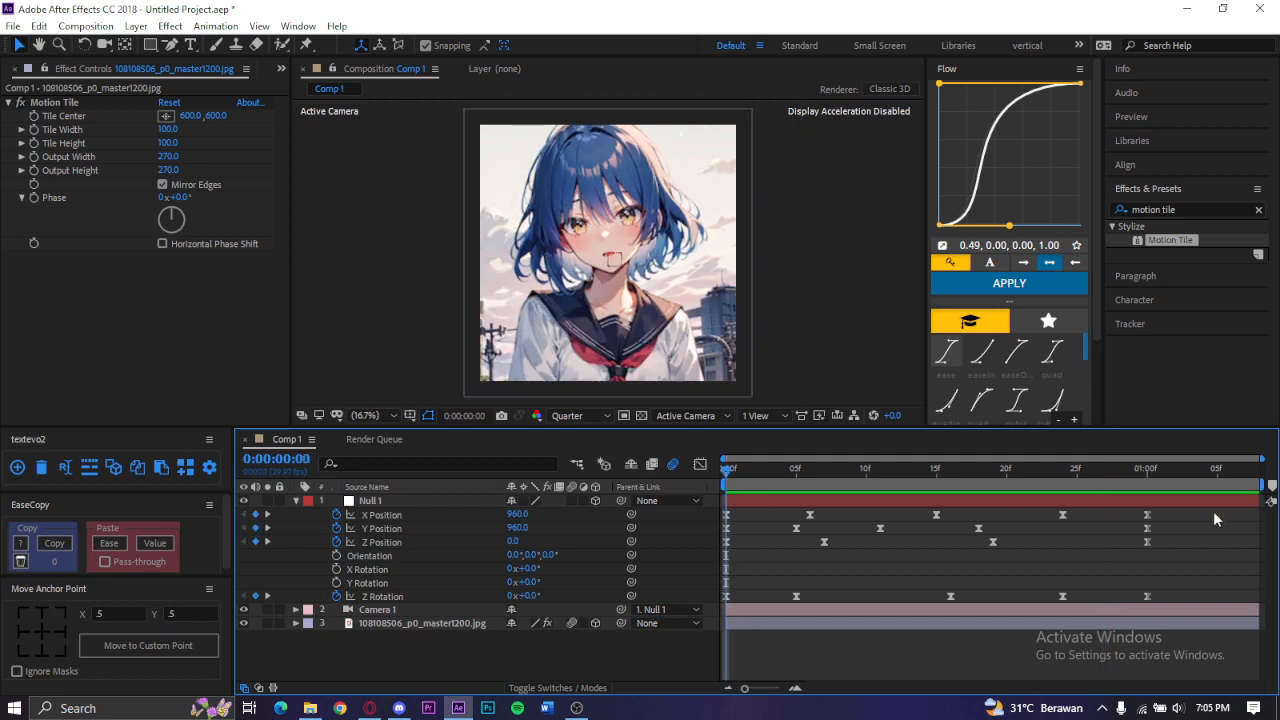
# Step: Shift the null's X Position keyframes earlier, ending at frame 28, and retime its Z Position keyframes to frames 1, 8, 23 and 28
pyautogui.moveTo(1213, 511); pyautogui.dragTo(716, 520)
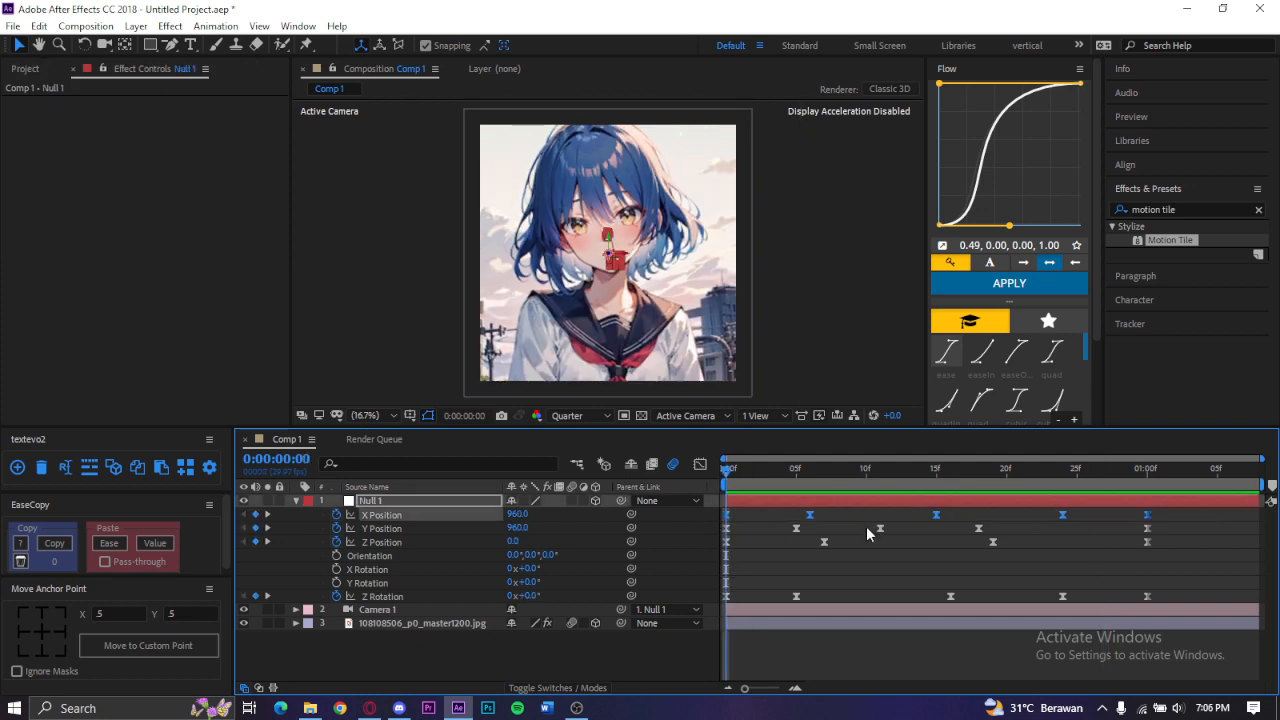
pyautogui.moveTo(1150, 524); pyautogui.dragTo(736, 548)
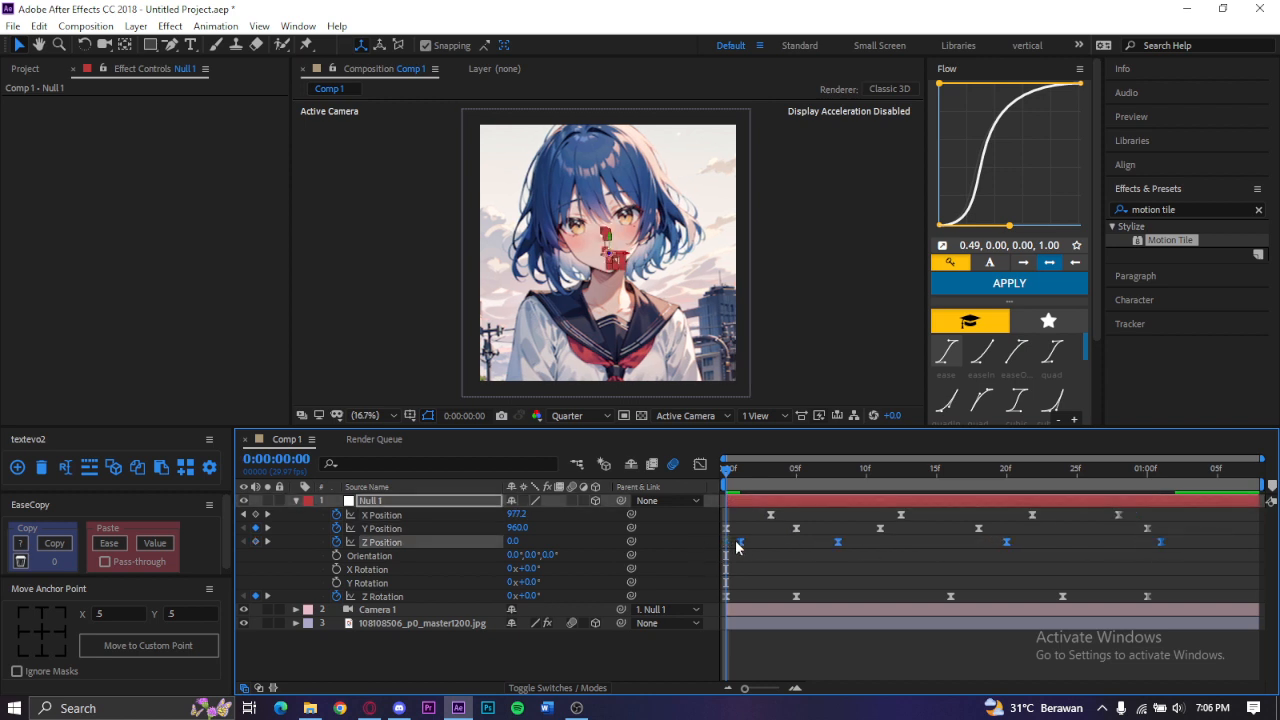
pyautogui.click(1155, 544)
pyautogui.moveTo(1128, 542); pyautogui.dragTo(1116, 542)
pyautogui.moveTo(977, 530); pyautogui.dragTo(1047, 543)
# Step: Retime the null's Z Rotation keyframes after frame 0 to frames 2, 10, 21 and 29
pyautogui.moveTo(1181, 583); pyautogui.dragTo(792, 604)
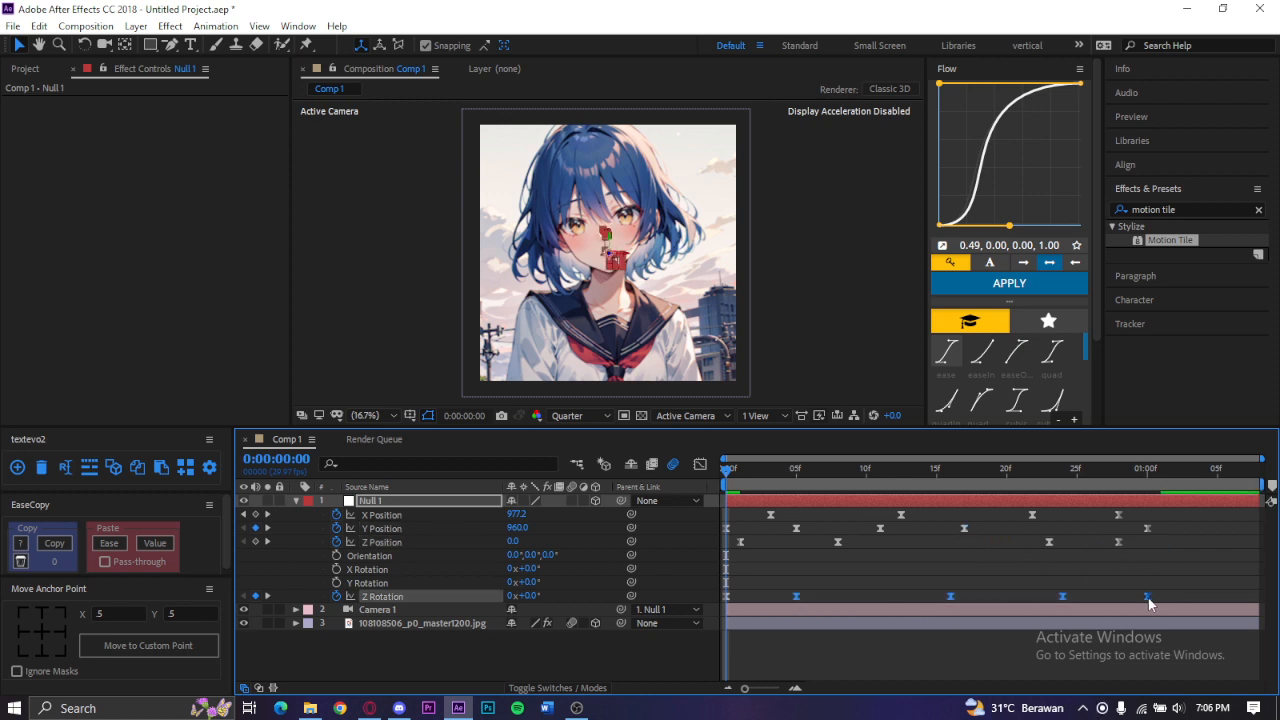
pyautogui.moveTo(1148, 598)
pyautogui.mouseDown()
pyautogui.moveTo(1132, 609)
pyautogui.moveTo(1149, 598)
pyautogui.mouseUp()
pyautogui.click(1011, 577)
pyautogui.moveTo(942, 596); pyautogui.dragTo(921, 600)
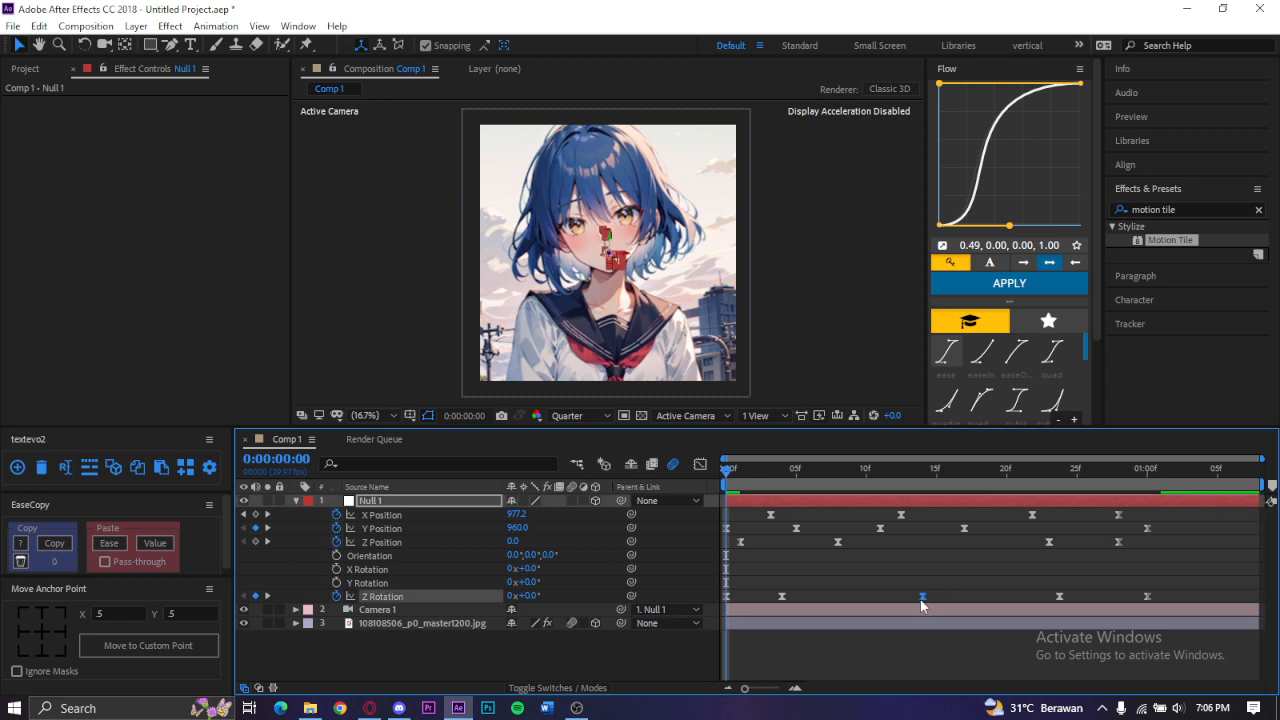
pyautogui.click(1058, 597)
pyautogui.moveTo(1188, 583); pyautogui.dragTo(770, 582)
pyautogui.moveTo(1195, 606); pyautogui.dragTo(754, 600)
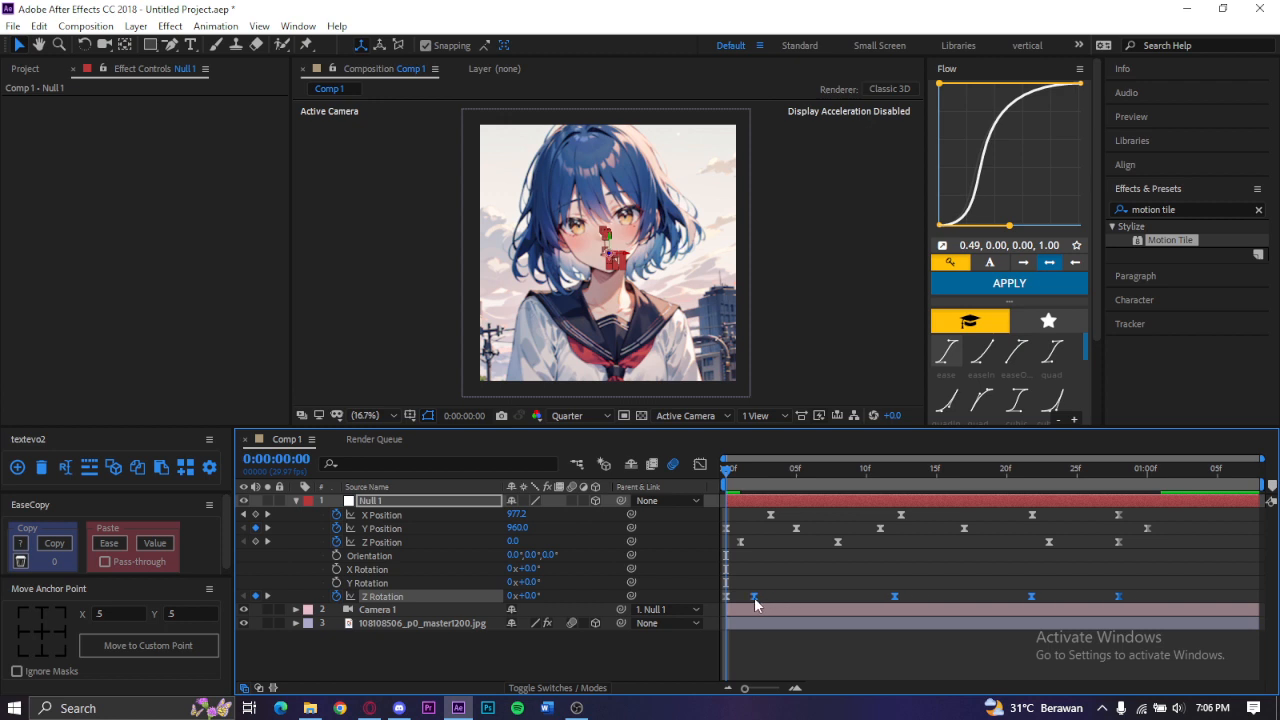
pyautogui.click(1025, 583)
pyautogui.moveTo(894, 597); pyautogui.dragTo(867, 597)
pyautogui.click(1031, 597)
# Step: Move the null's second Z Position keyframe to frame 9 and preview the animation
pyautogui.moveTo(840, 541); pyautogui.dragTo(846, 541)
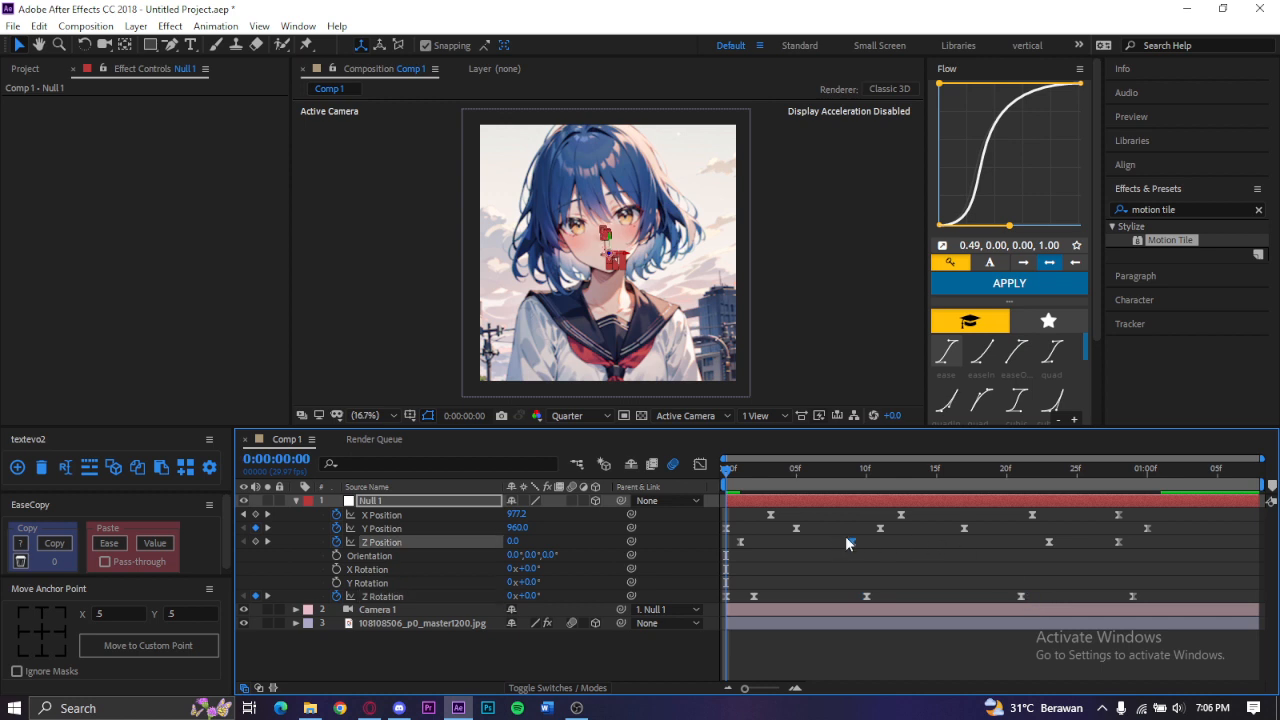
pyautogui.click(893, 565)
pyautogui.press('space')
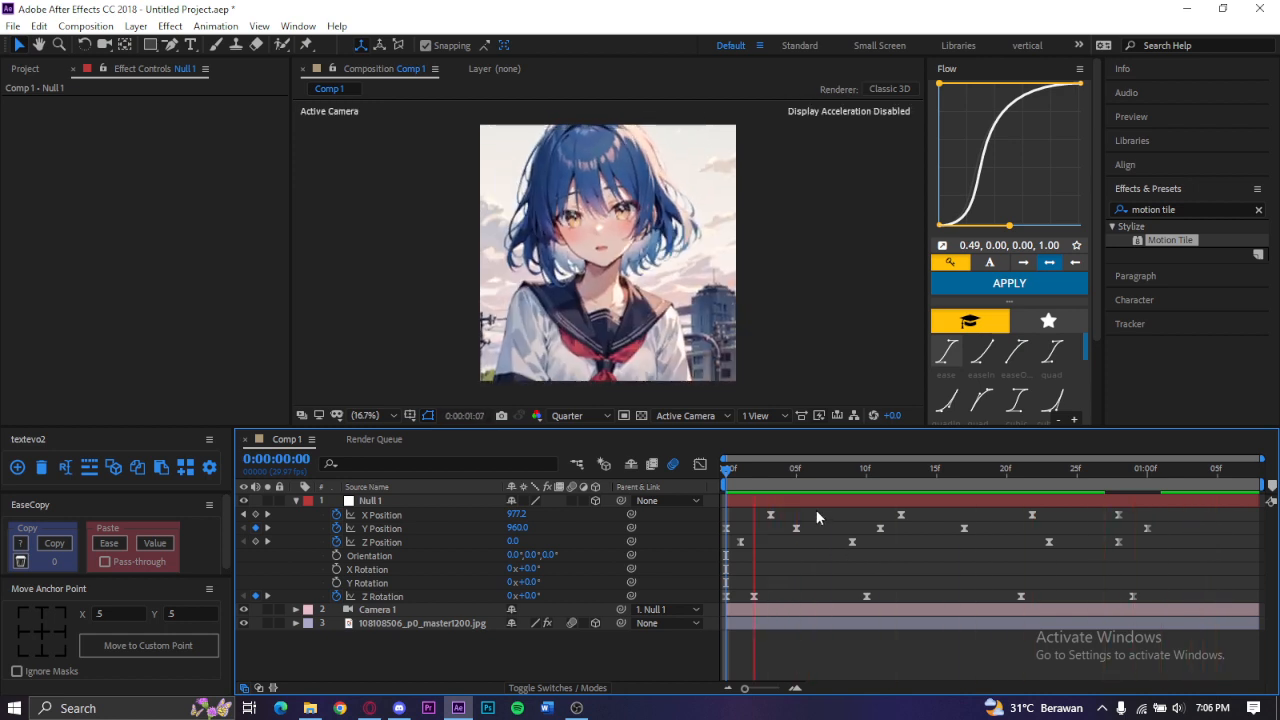
pyautogui.press('space')
# Step: Move the first X Position keyframe to about frame 5 and the second and third Y Position keyframes to frames 7 and 12, previewing in between
pyautogui.moveTo(765, 507); pyautogui.dragTo(824, 528)
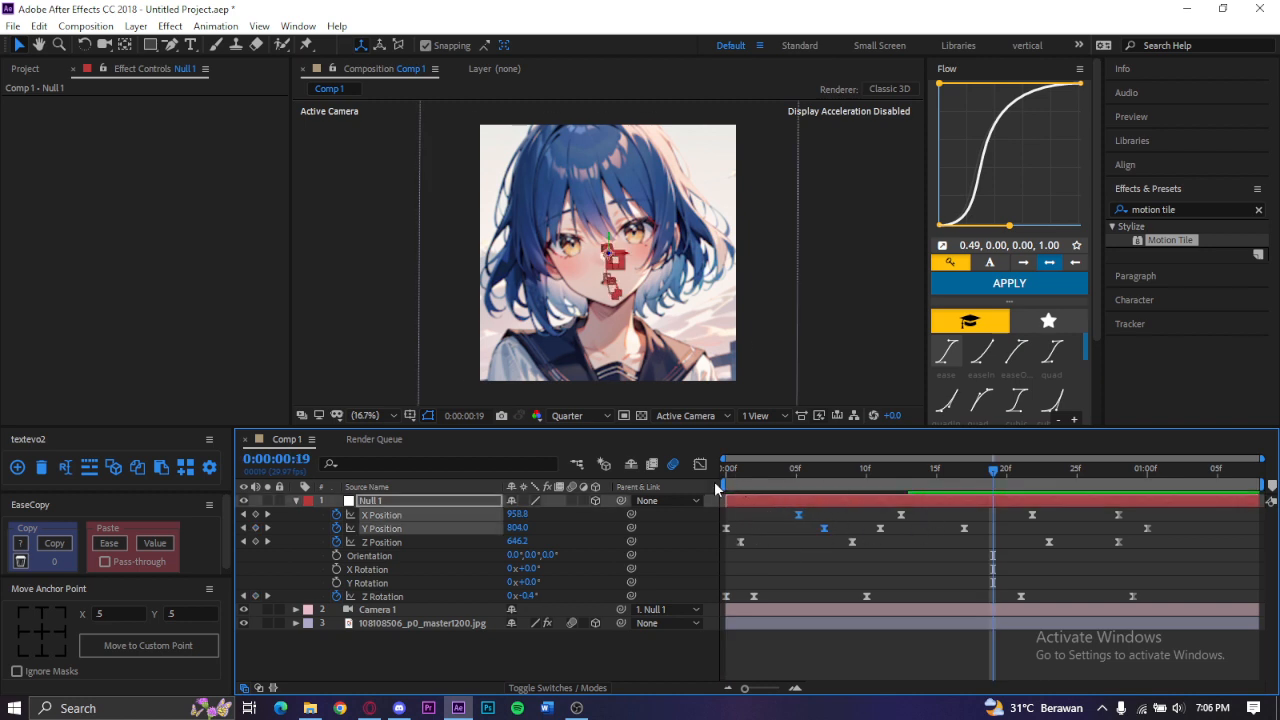
pyautogui.press('space')
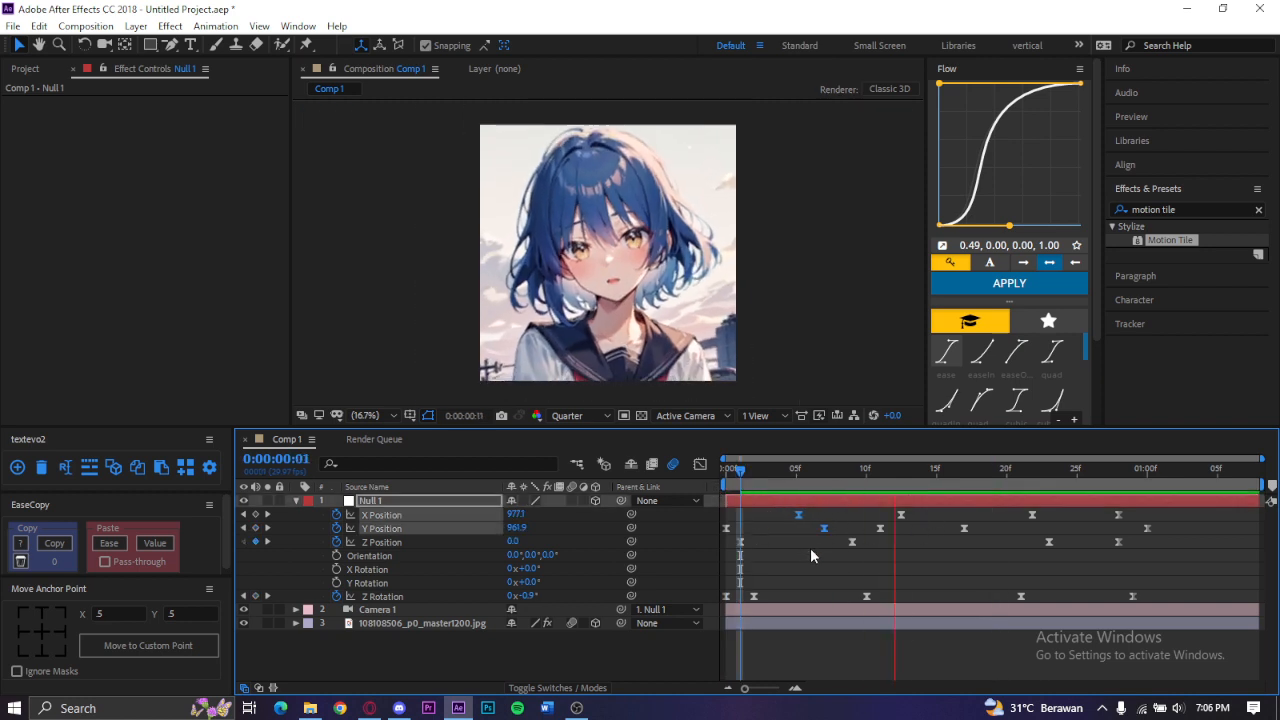
pyautogui.moveTo(915, 518); pyautogui.dragTo(864, 529)
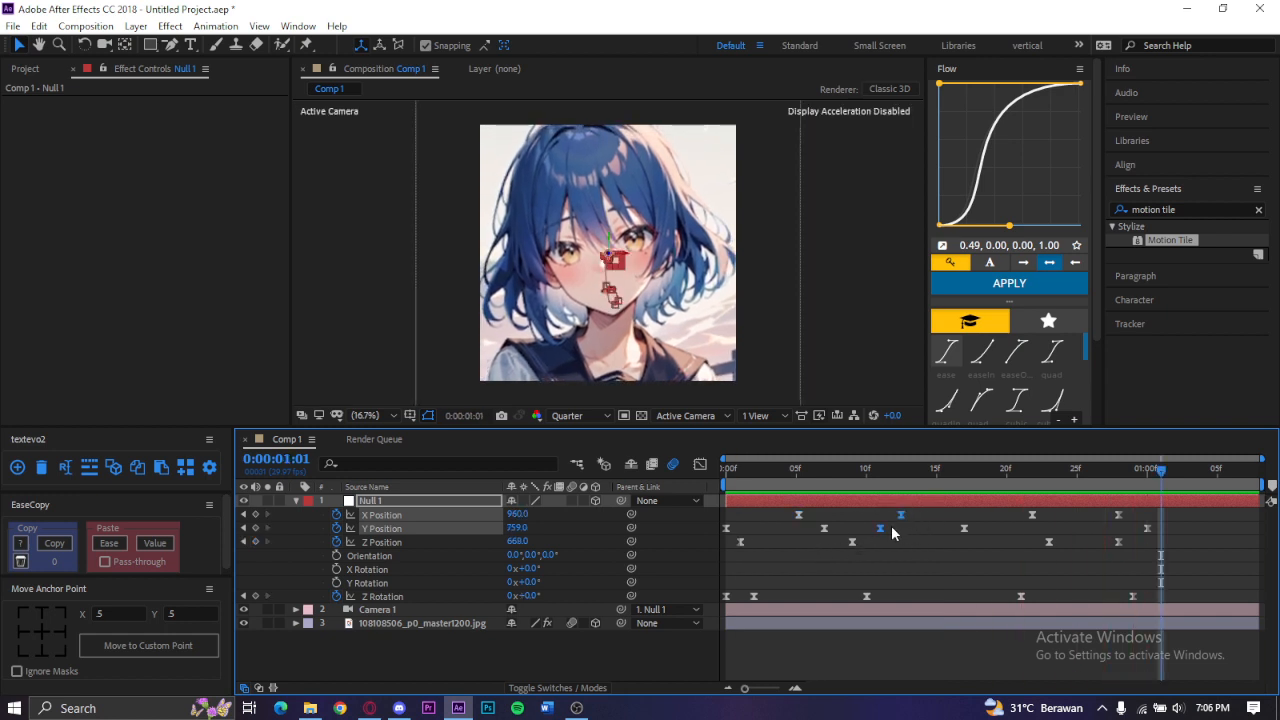
pyautogui.click(943, 514)
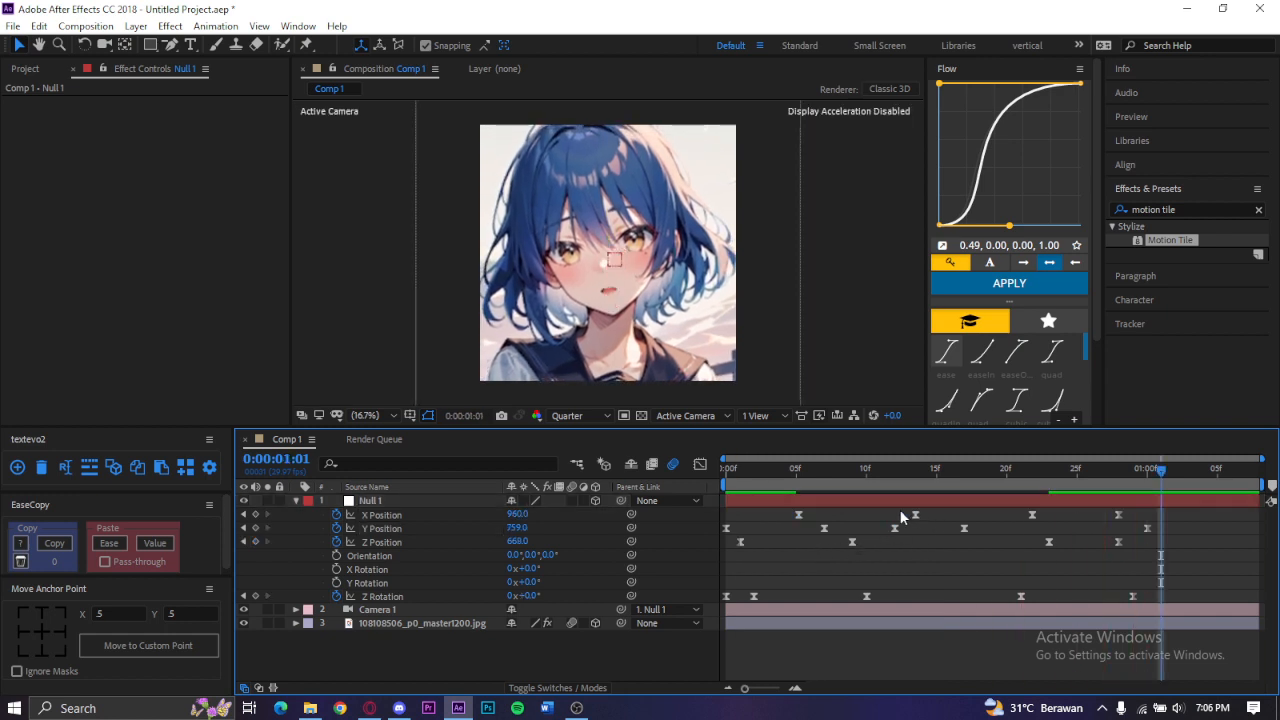
# Step: Retime the X Position keyframes to frames 11 and 20 and the second Z Position keyframe to frame 11, and preview from frame 0
pyautogui.moveTo(853, 543); pyautogui.dragTo(882, 543)
pyautogui.click(888, 532)
pyautogui.moveTo(915, 515); pyautogui.dragTo(884, 518)
pyautogui.moveTo(1033, 516); pyautogui.dragTo(1005, 514)
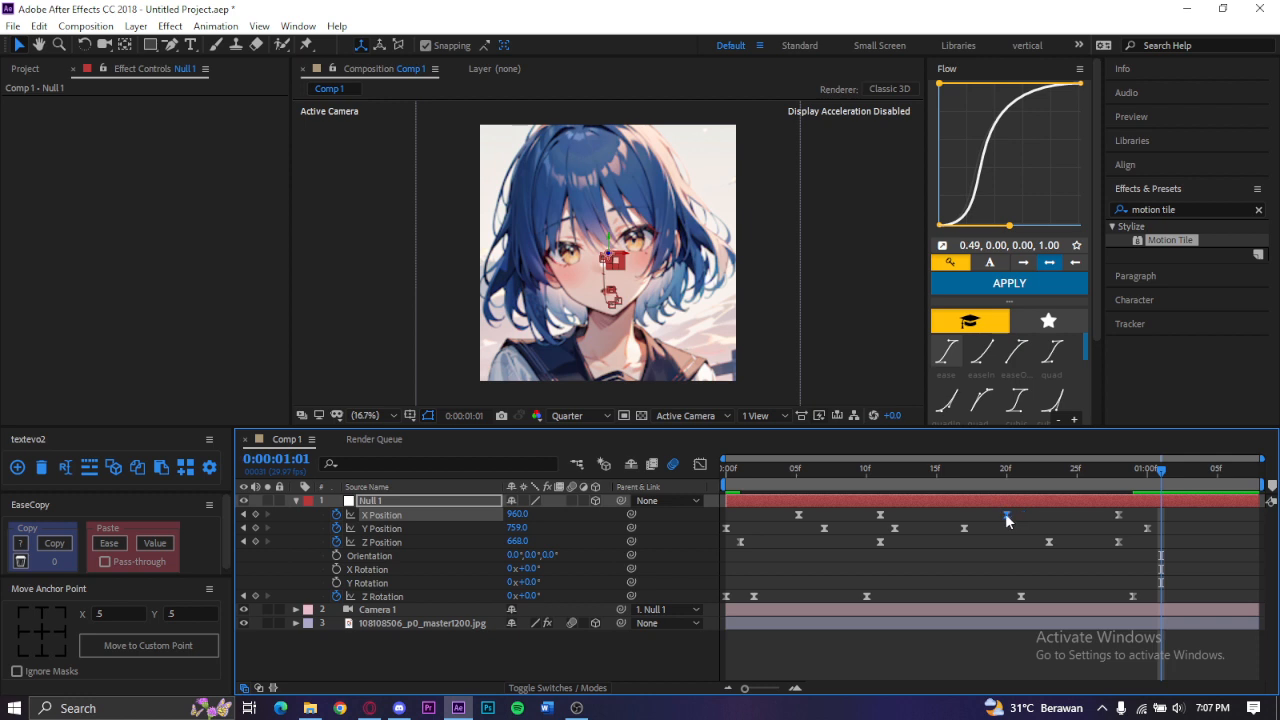
pyautogui.click(936, 470)
pyautogui.moveTo(873, 471); pyautogui.dragTo(724, 474)
pyautogui.press('space')
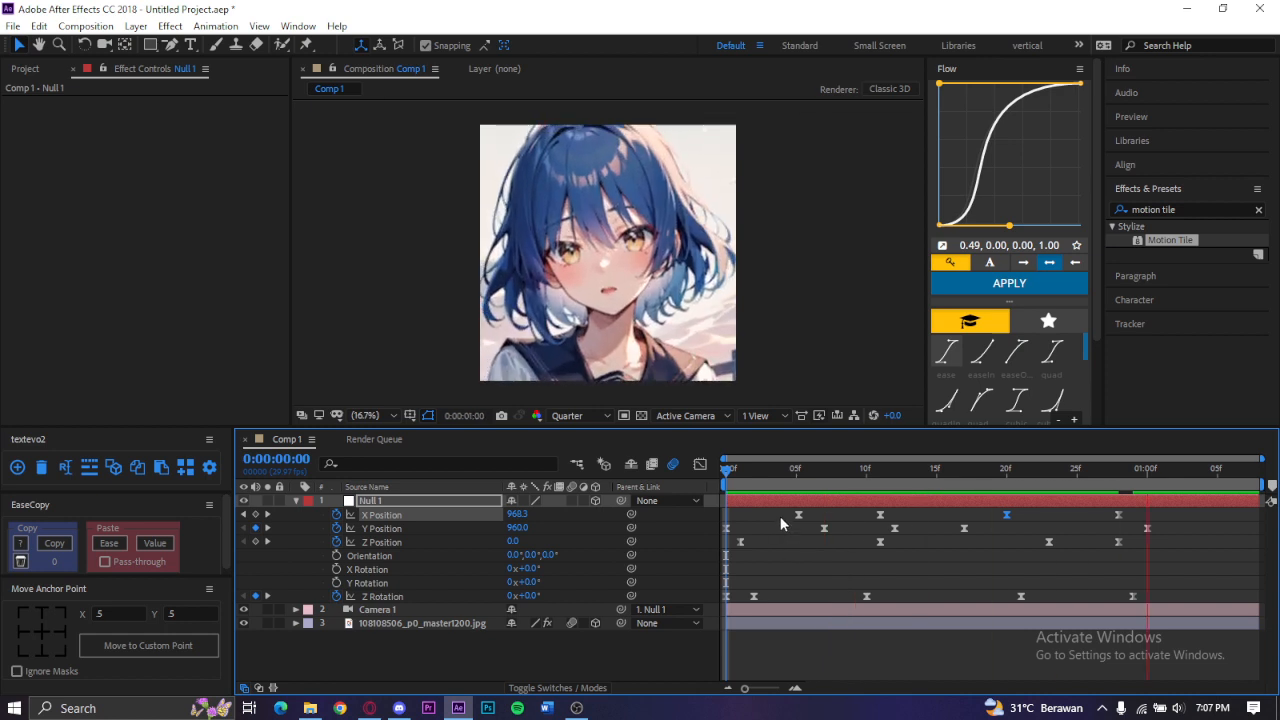
pyautogui.press('space')
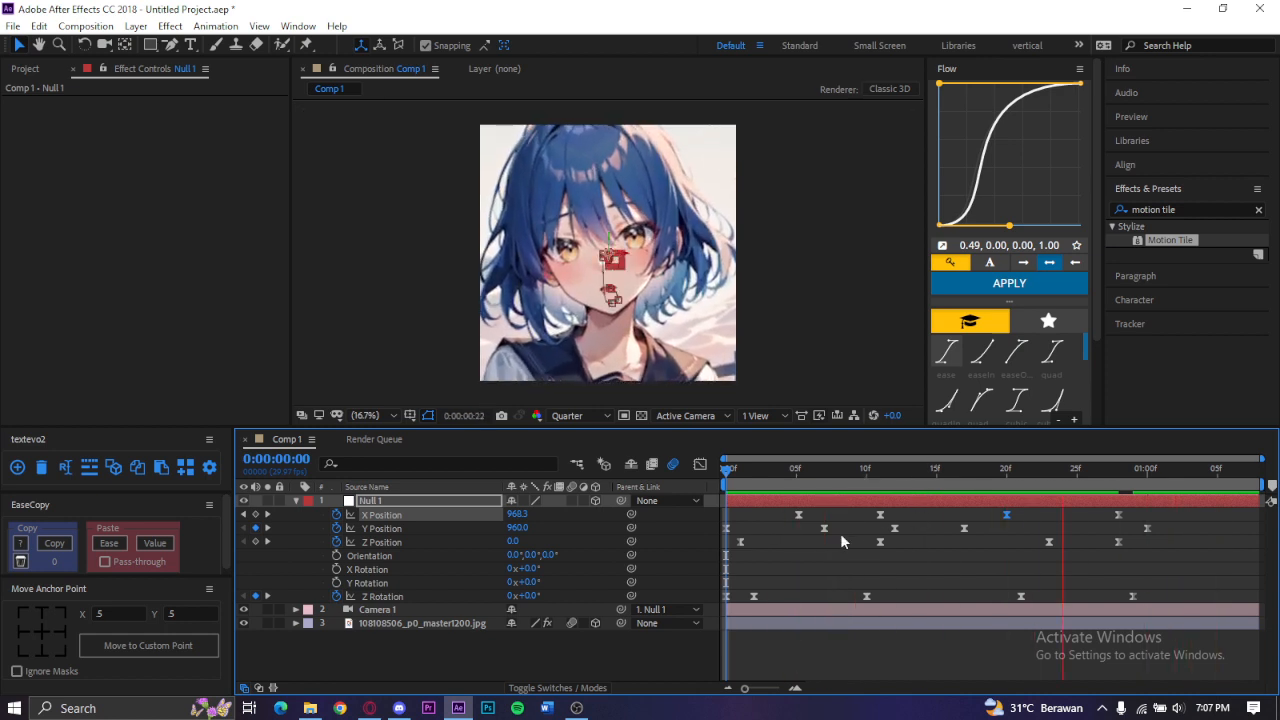
# Step: Retime the first X Position keyframe to frame 3, Y Position keyframes to frames 1, 6 and 21, and Z Position keyframes to 2, 19 and 27
pyautogui.click(771, 514)
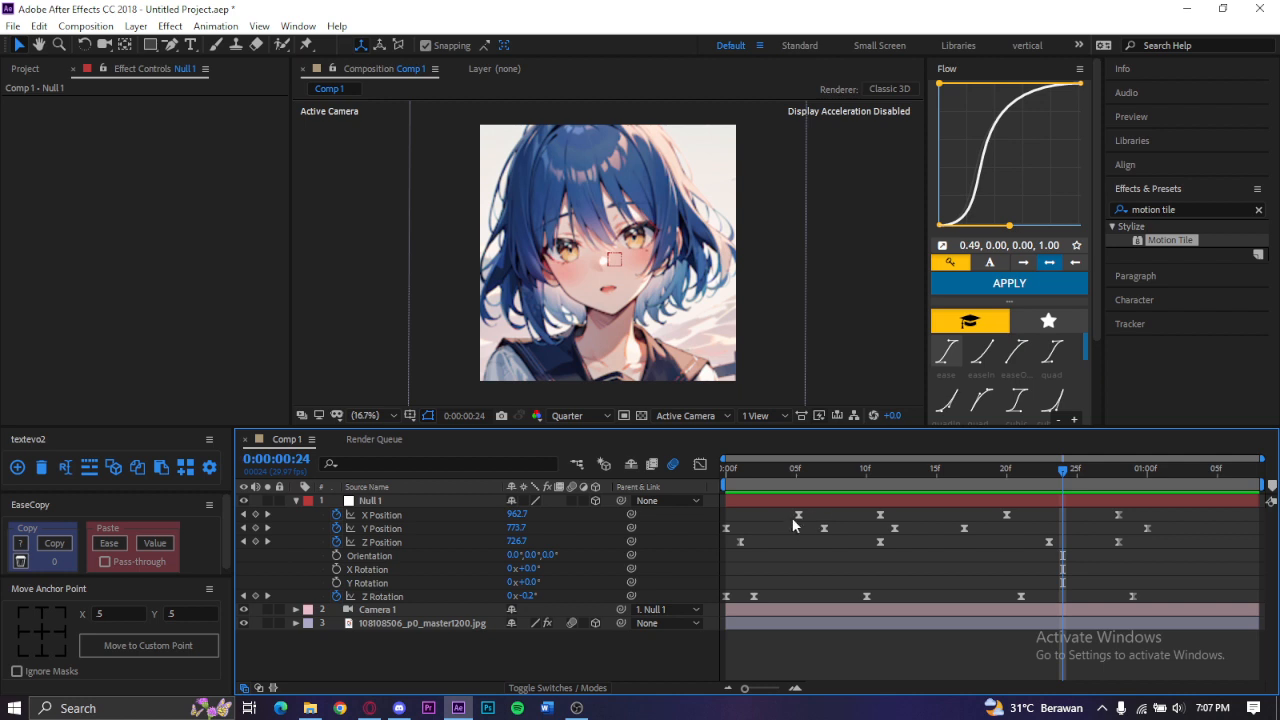
pyautogui.moveTo(798, 514)
pyautogui.mouseDown()
pyautogui.moveTo(733, 526)
pyautogui.moveTo(759, 543)
pyautogui.moveTo(811, 529)
pyautogui.mouseUp()
pyautogui.moveTo(965, 529); pyautogui.dragTo(993, 543)
pyautogui.moveTo(1120, 541); pyautogui.dragTo(1102, 540)
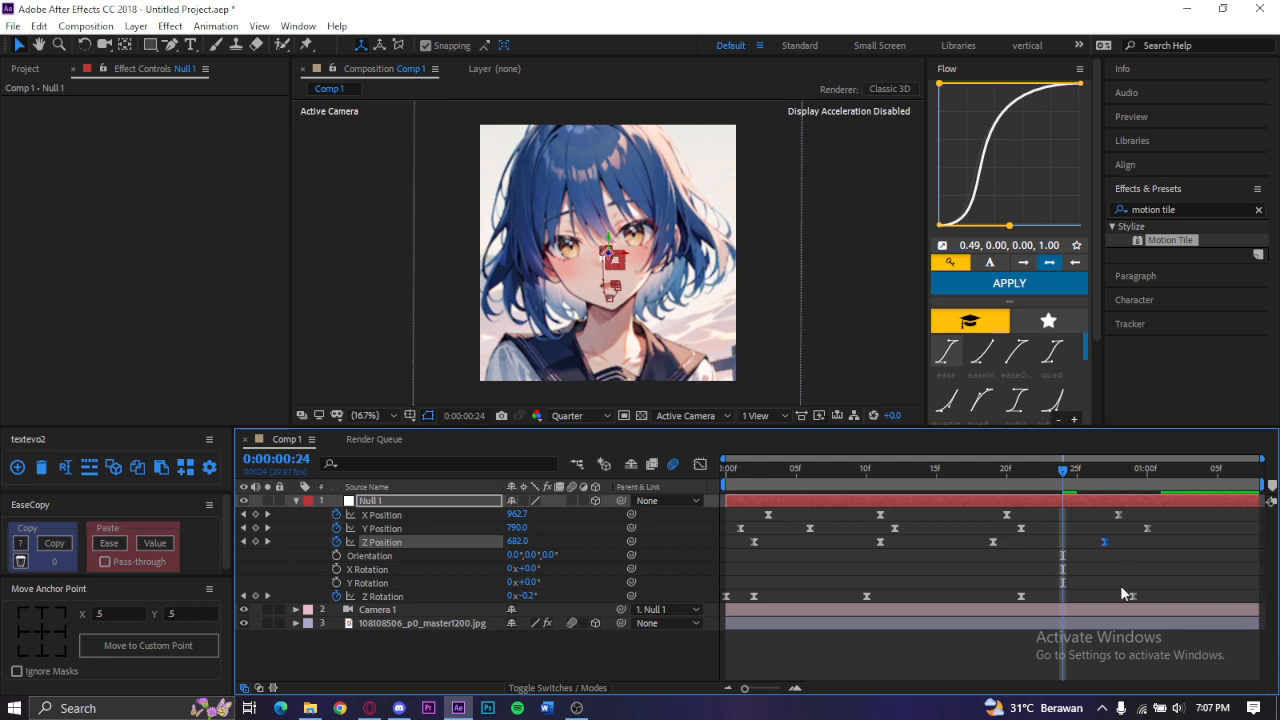
# Step: Retime the five Z Rotation keyframes to frames 3, 7, 13, 19 and 27, and preview the animation from the start
pyautogui.moveTo(1130, 597); pyautogui.dragTo(1104, 597)
pyautogui.moveTo(1021, 596); pyautogui.dragTo(993, 596)
pyautogui.moveTo(866, 597); pyautogui.dragTo(908, 597)
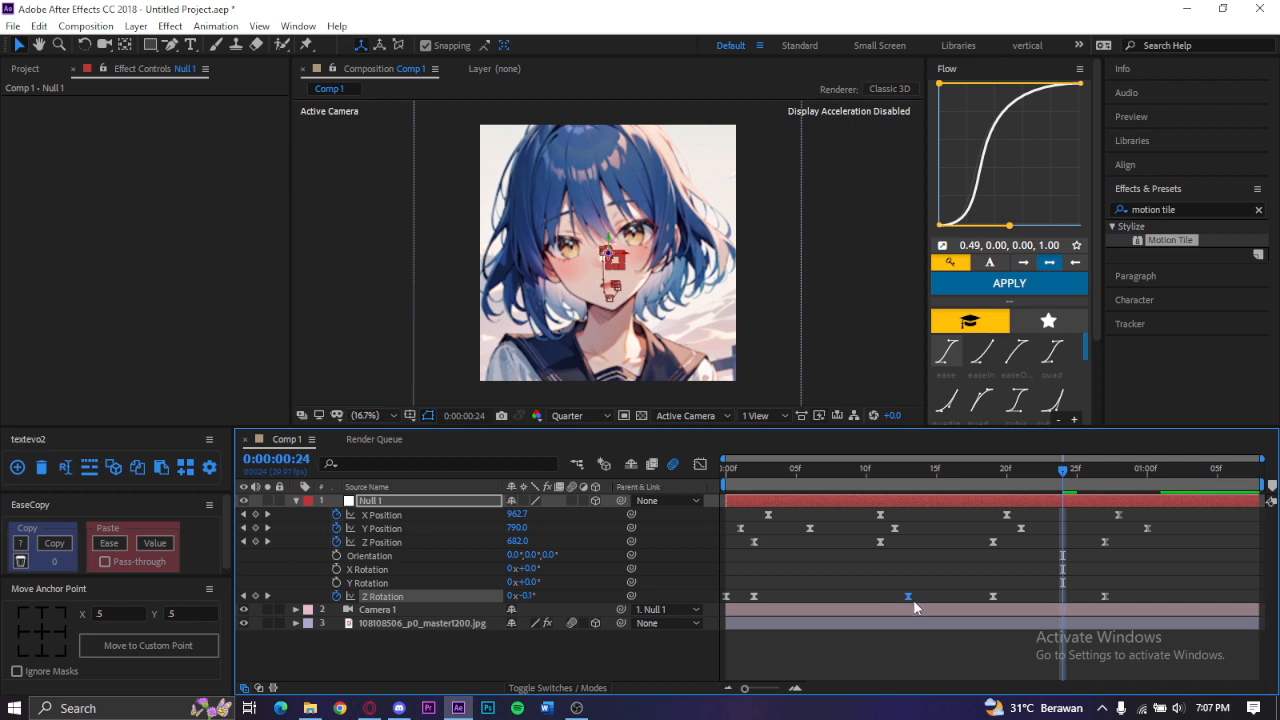
pyautogui.click(754, 596)
pyautogui.moveTo(754, 596); pyautogui.dragTo(824, 596)
pyautogui.moveTo(727, 597); pyautogui.dragTo(769, 597)
pyautogui.moveTo(750, 474); pyautogui.dragTo(685, 497)
pyautogui.press('space')
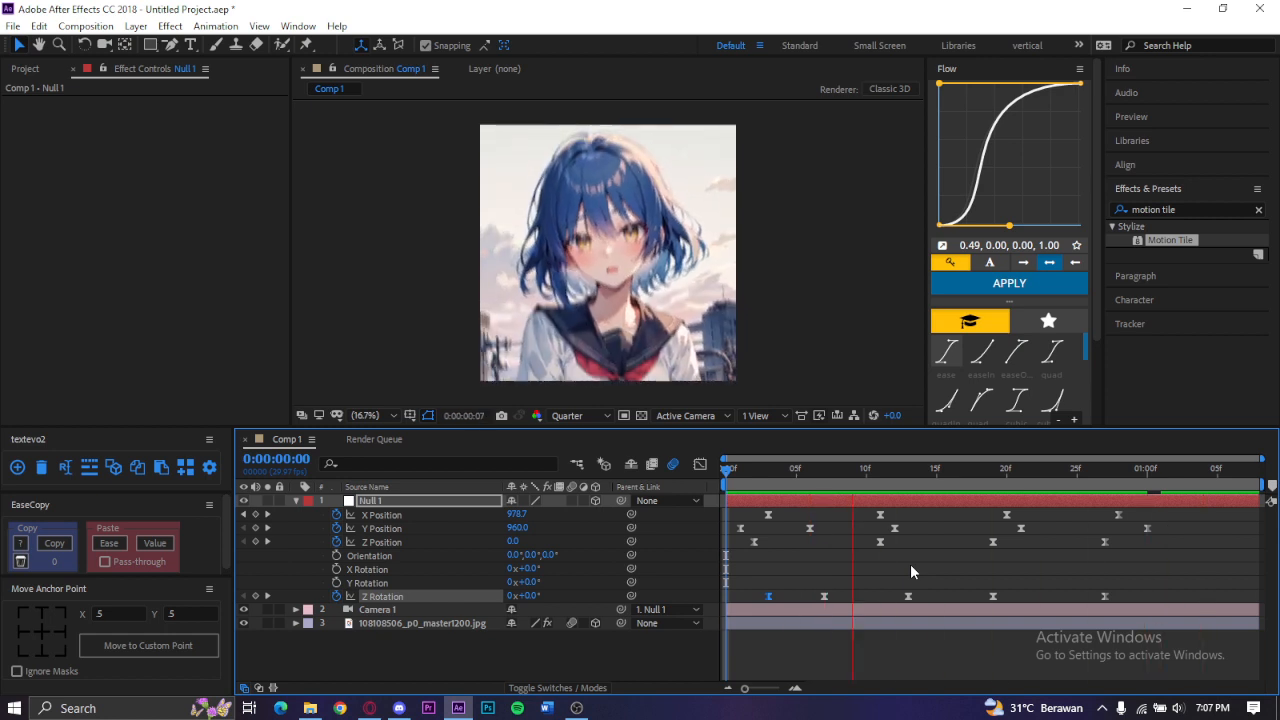
pyautogui.press('space')
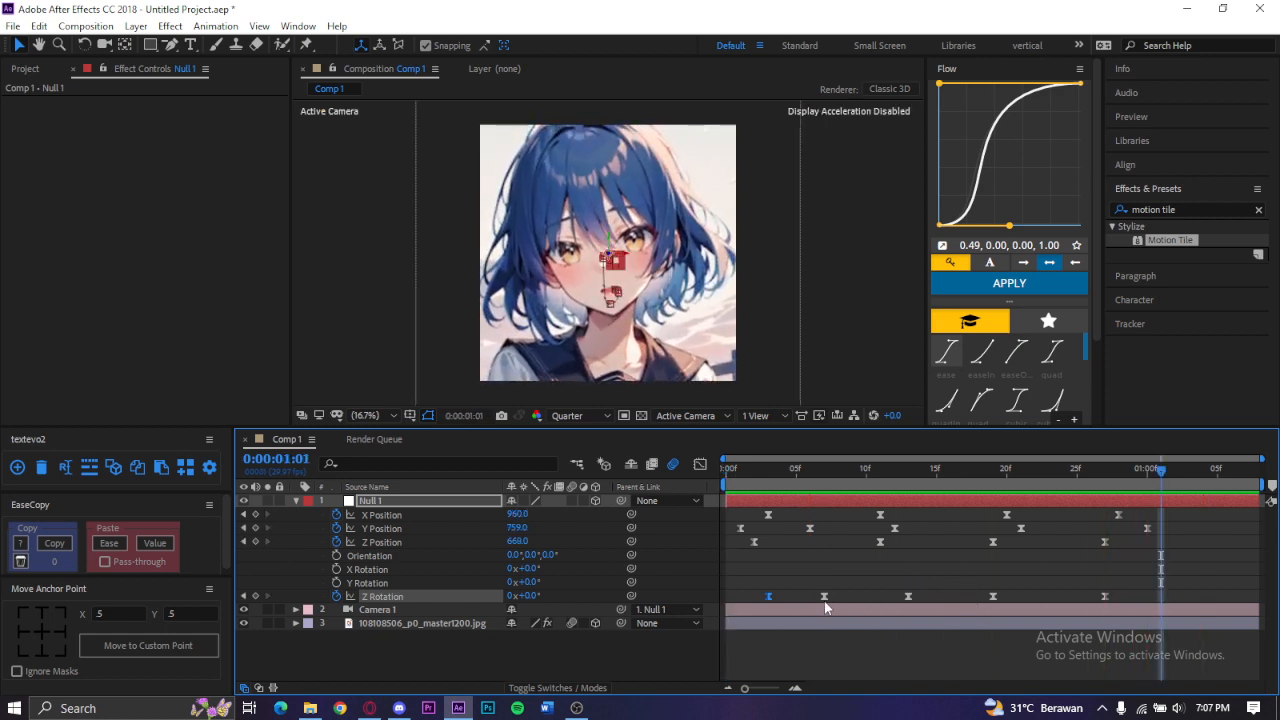
# Step: Move the first two Z Rotation keyframes to frames 7 and 10
pyautogui.moveTo(824, 597); pyautogui.dragTo(866, 597)
pyautogui.moveTo(768, 597); pyautogui.dragTo(1119, 595)
pyautogui.click(771, 585)
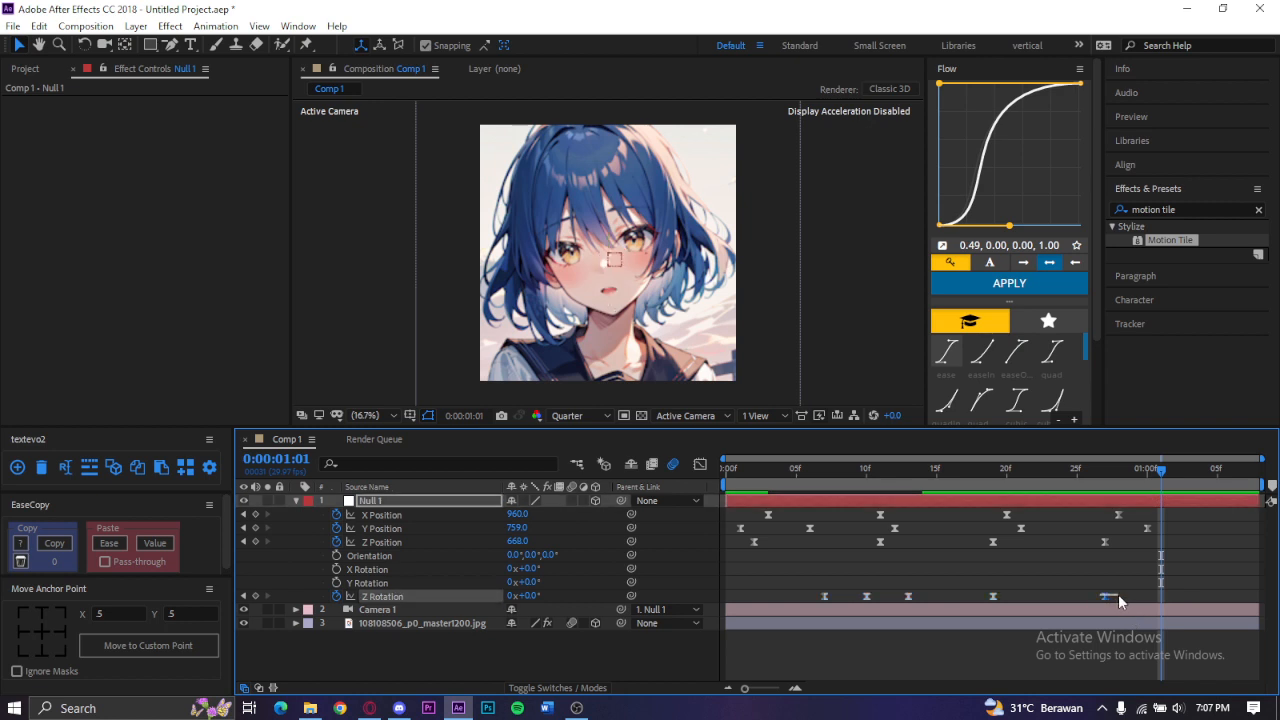
pyautogui.press('Delete')
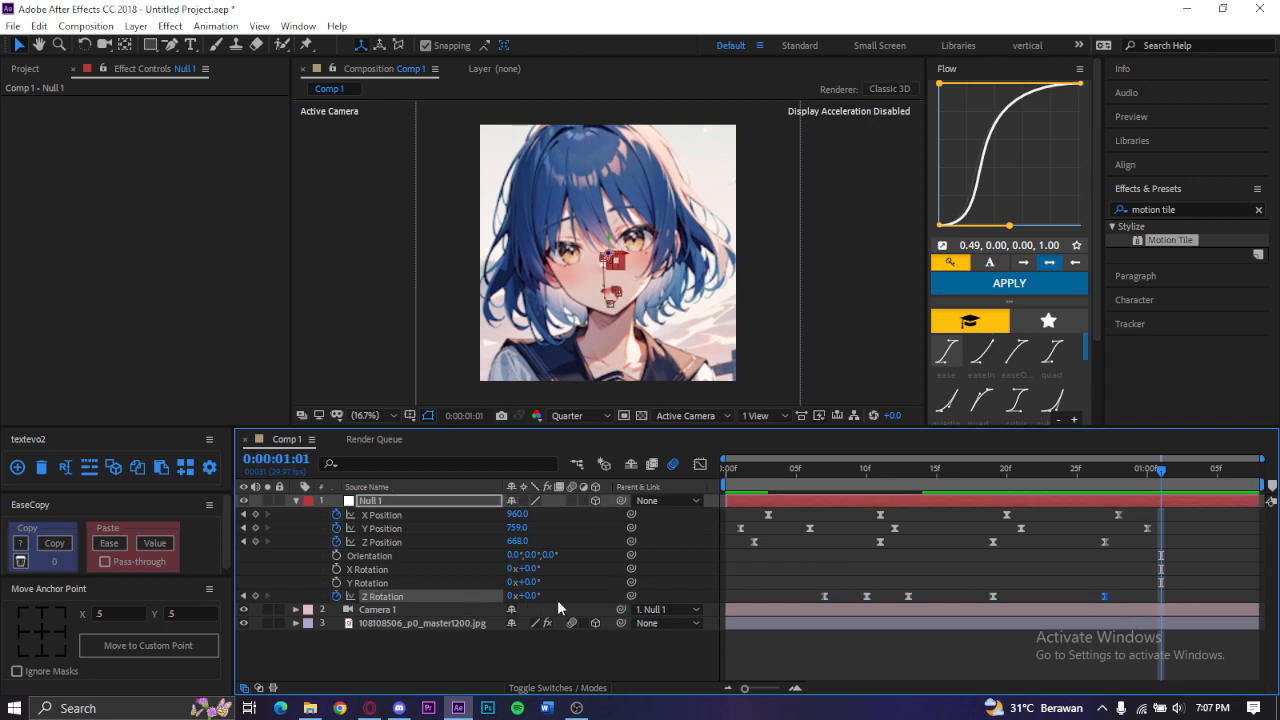
# Step: Shift all Z Rotation keyframes two frames later and preview the animation from frame 0
pyautogui.click(382, 596)
pyautogui.moveTo(824, 603); pyautogui.dragTo(853, 603)
pyautogui.click(728, 478)
pyautogui.click(768, 577)
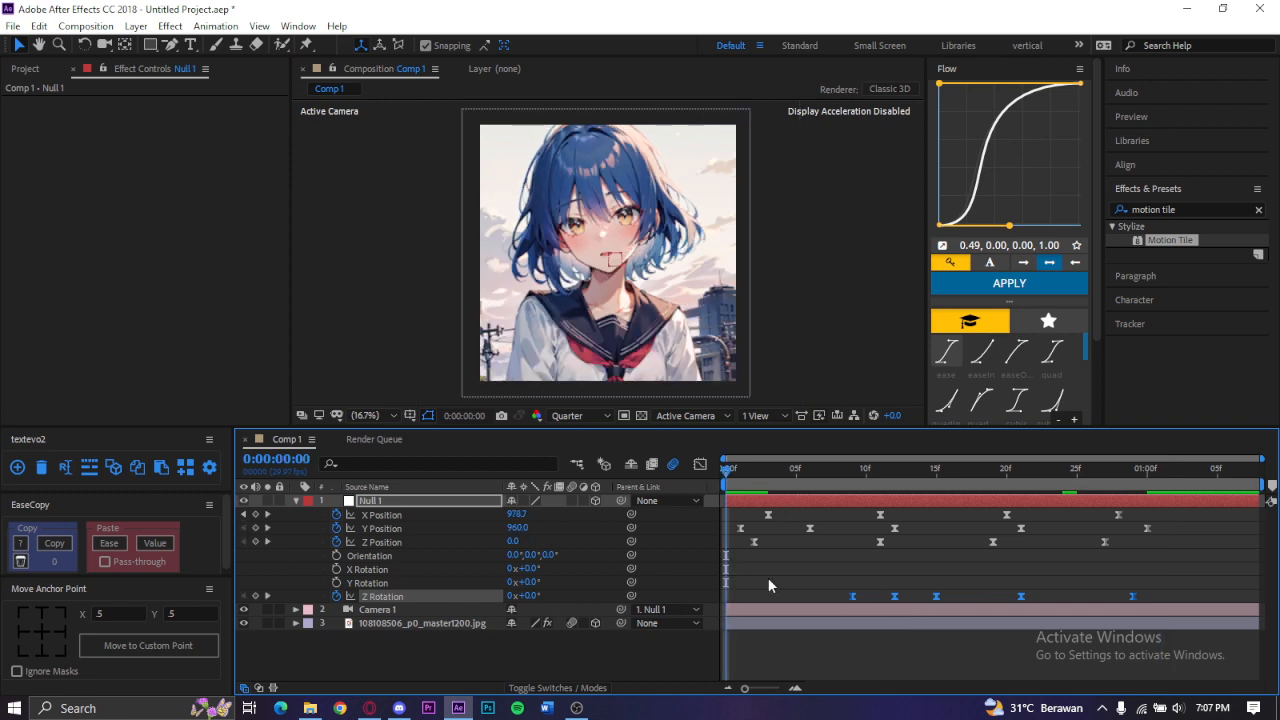
pyautogui.press('space')
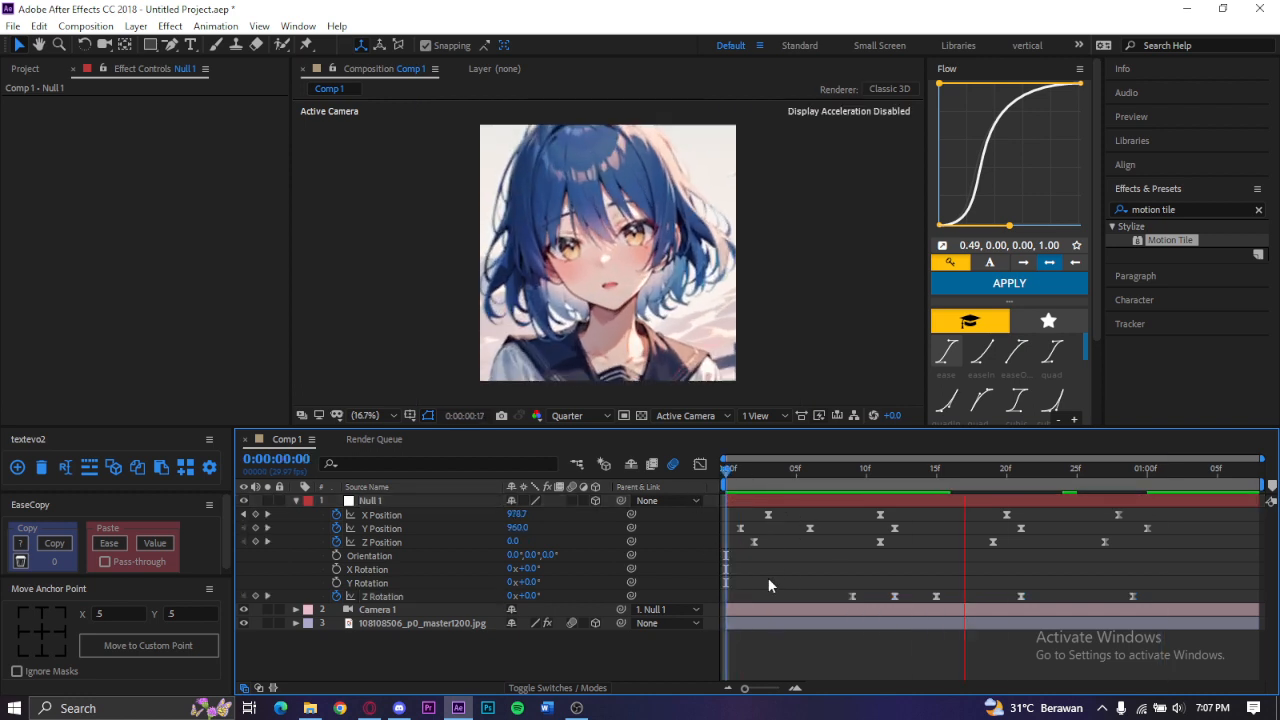
# Step: Spread the first two Z Rotation keyframes back to frames 7 and 11, preview from the start and return to frame 0
pyautogui.moveTo(966, 588); pyautogui.dragTo(940, 608)
pyautogui.click(846, 602)
pyautogui.click(852, 596)
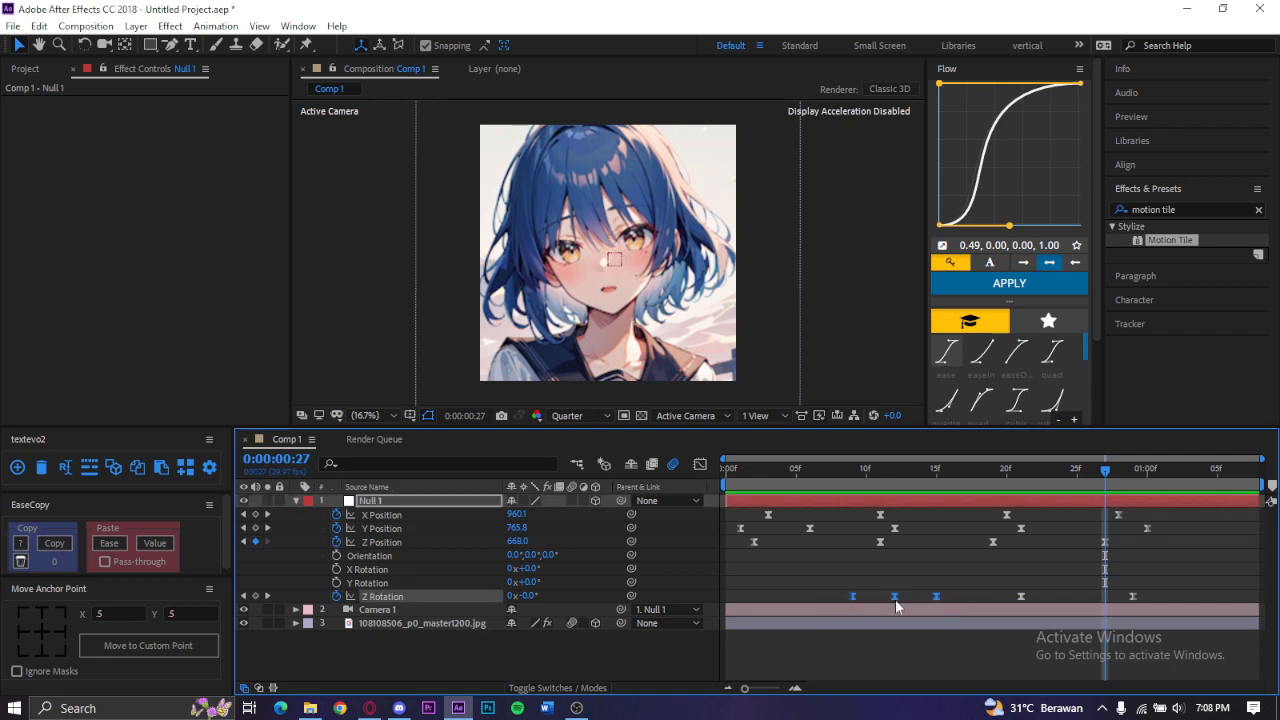
pyautogui.moveTo(852, 596); pyautogui.dragTo(824, 603)
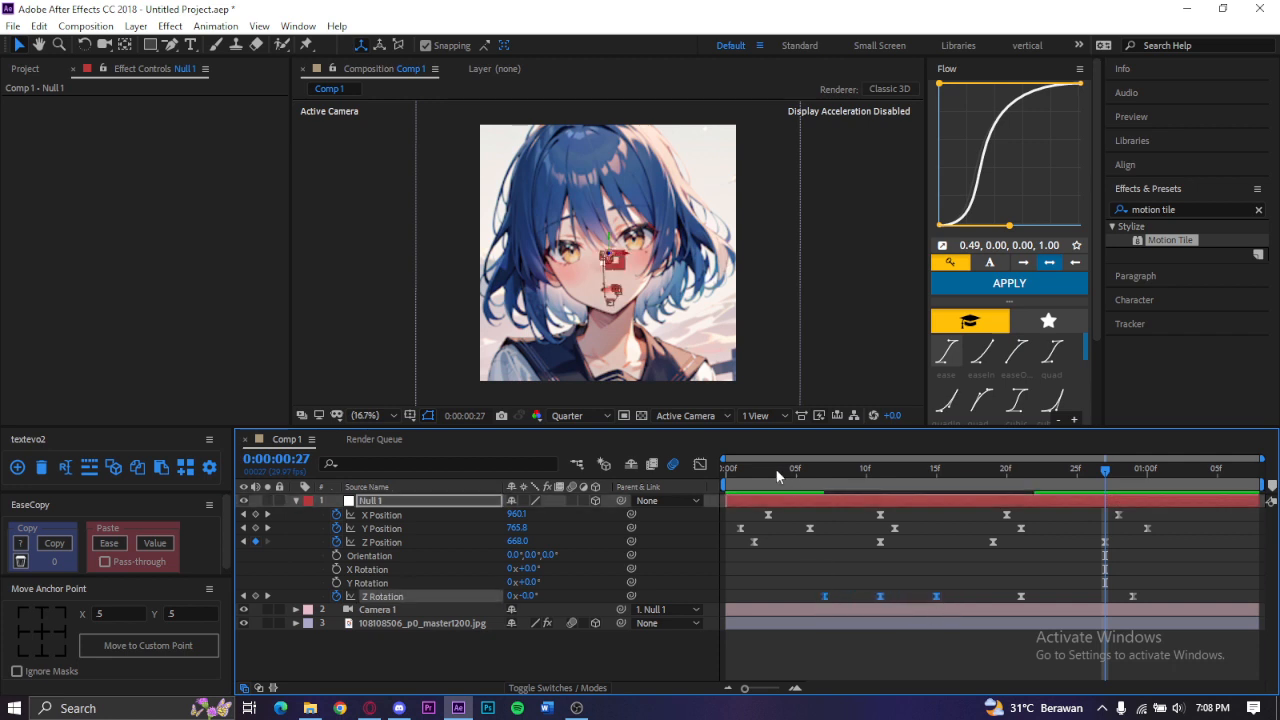
pyautogui.click(722, 478)
pyautogui.press('space')
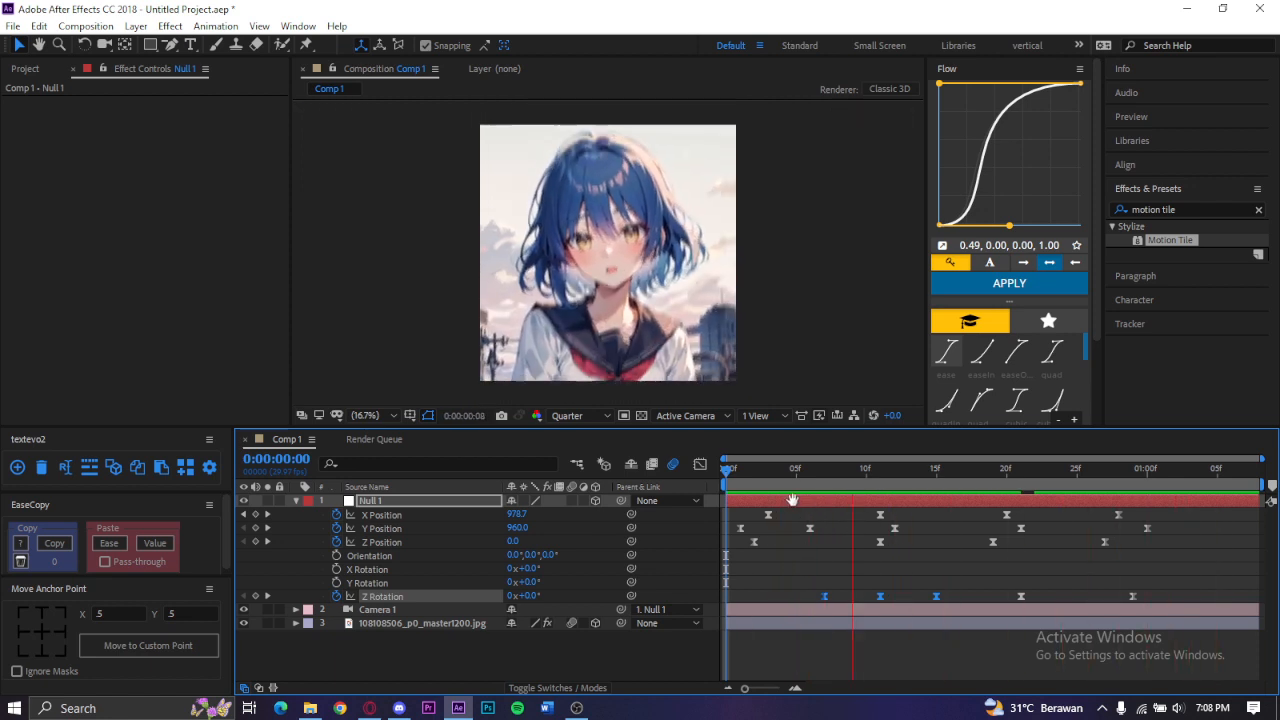
pyautogui.press('space')
pyautogui.click(724, 470)
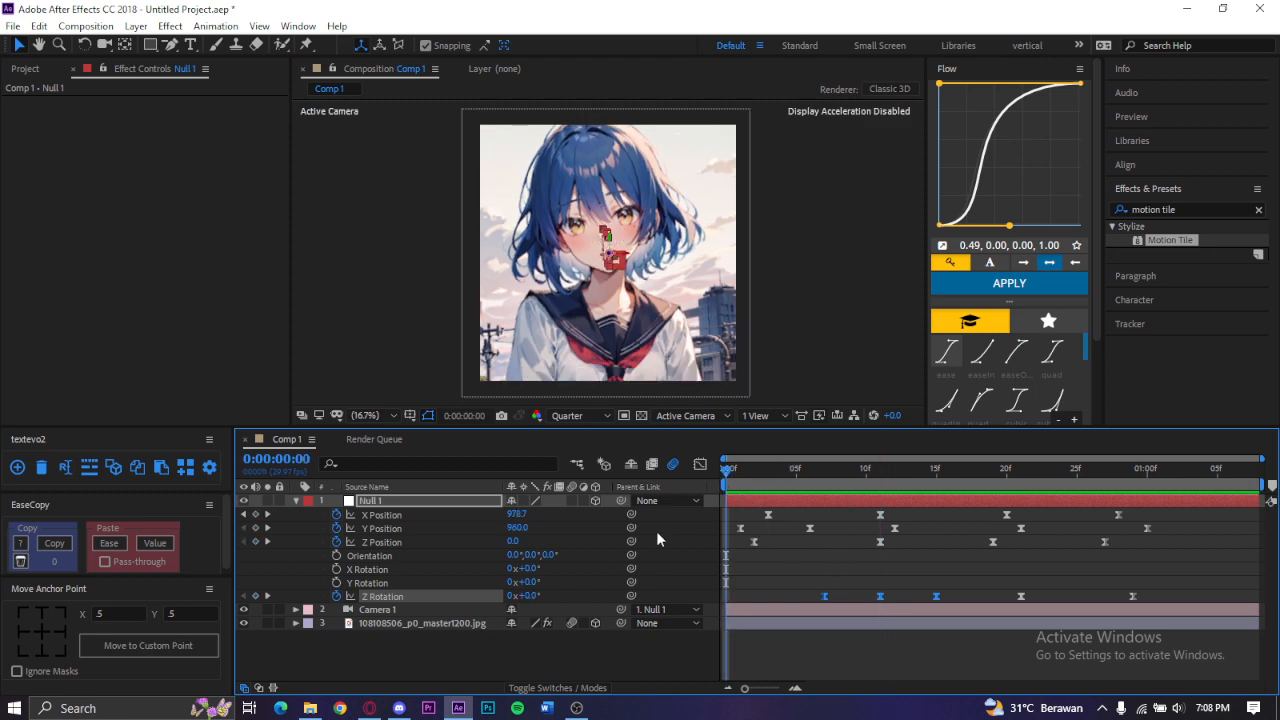
# Step: Play the null-controlled camera animation twice from frame 0 to check its position and rotation motion, returning to the start each time
pyautogui.click(442, 516)
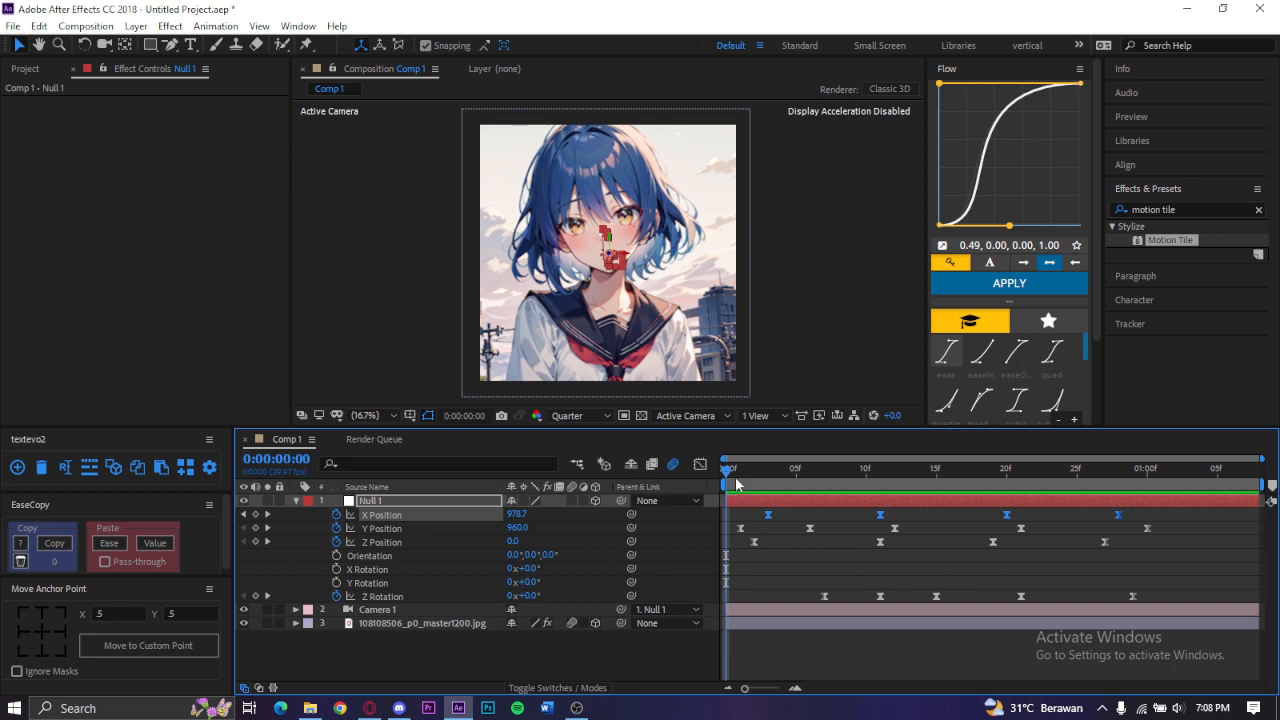
pyautogui.moveTo(755, 484); pyautogui.dragTo(795, 542)
pyautogui.moveTo(692, 542); pyautogui.dragTo(686, 543)
pyautogui.click(782, 566)
pyautogui.press('space')
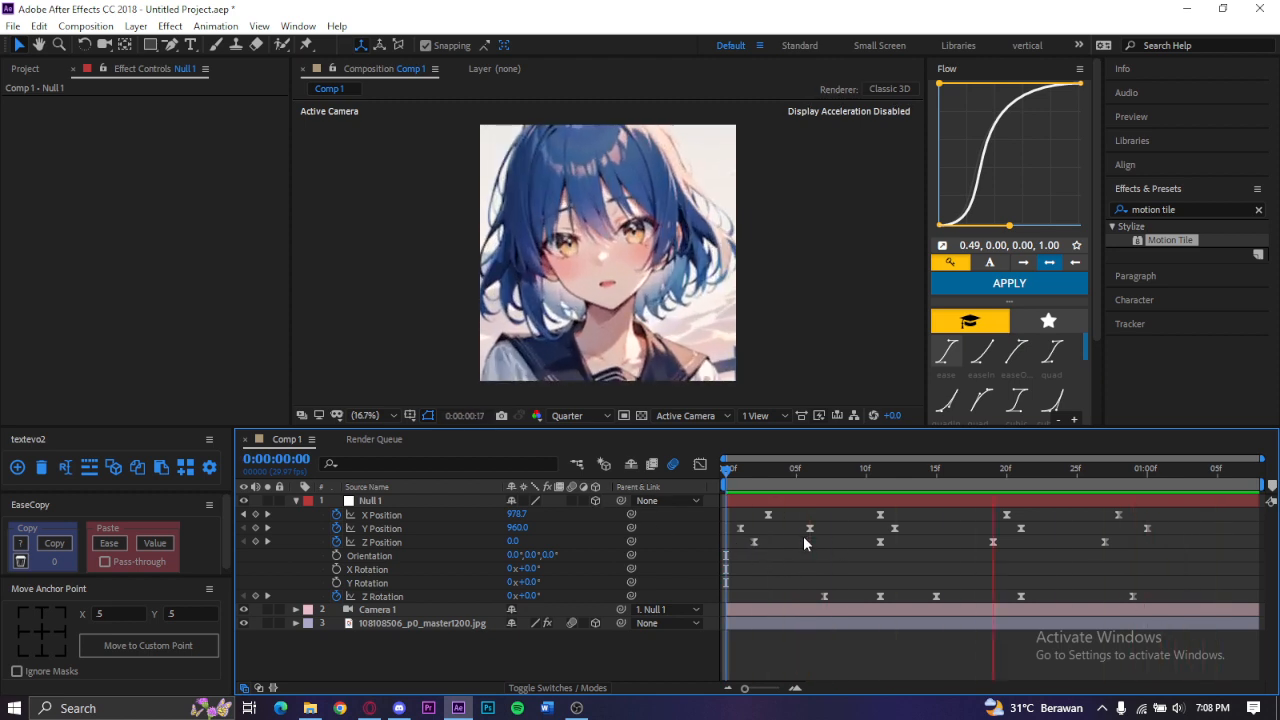
pyautogui.press('space')
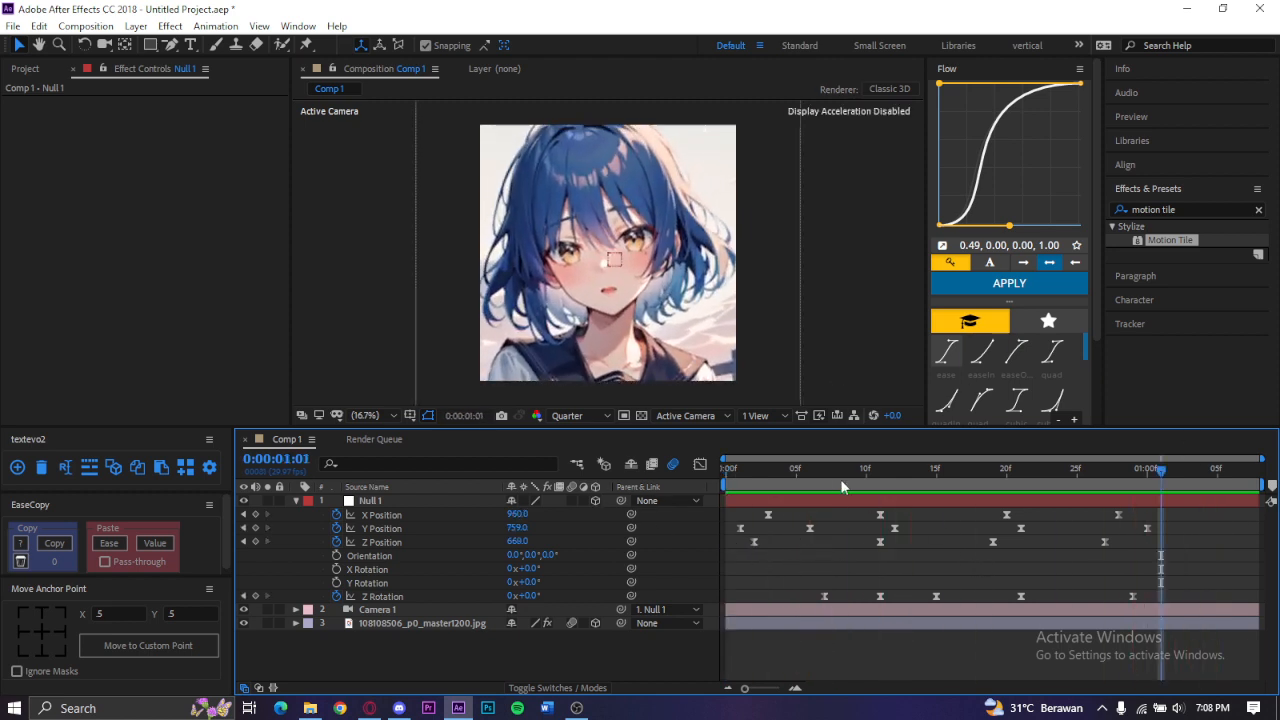
pyautogui.moveTo(744, 478); pyautogui.dragTo(725, 481)
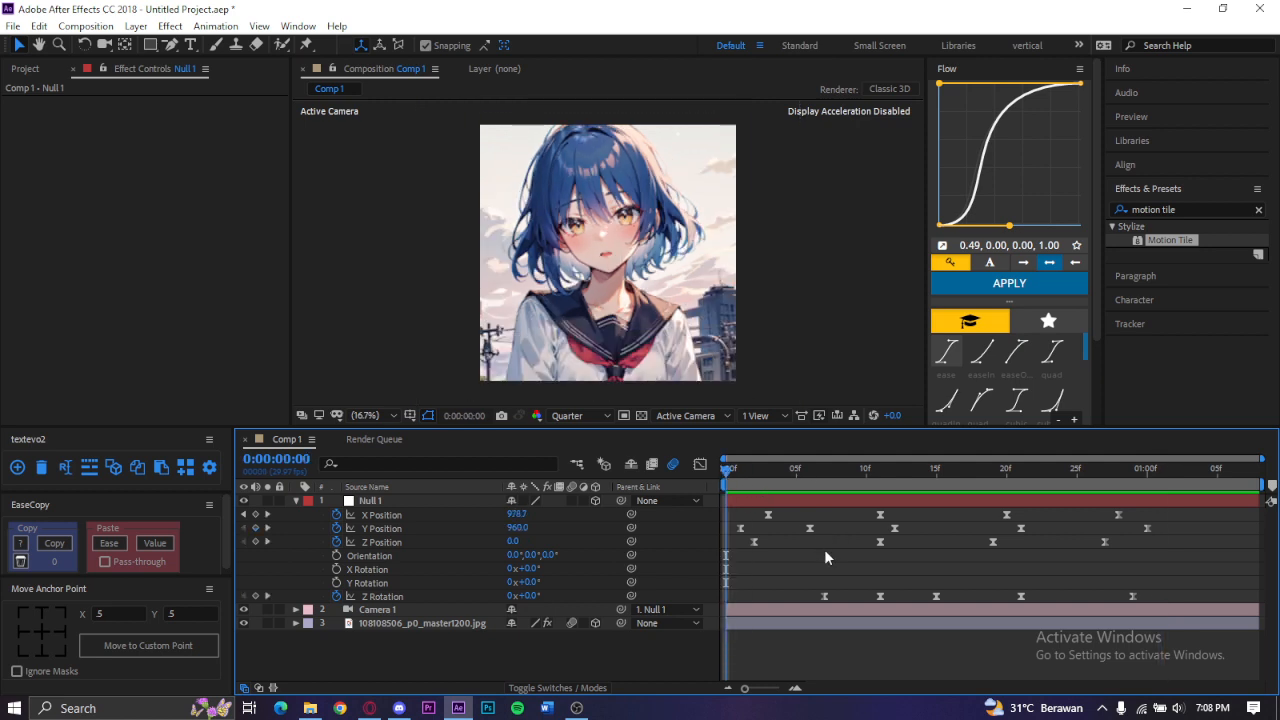
pyautogui.press('space')
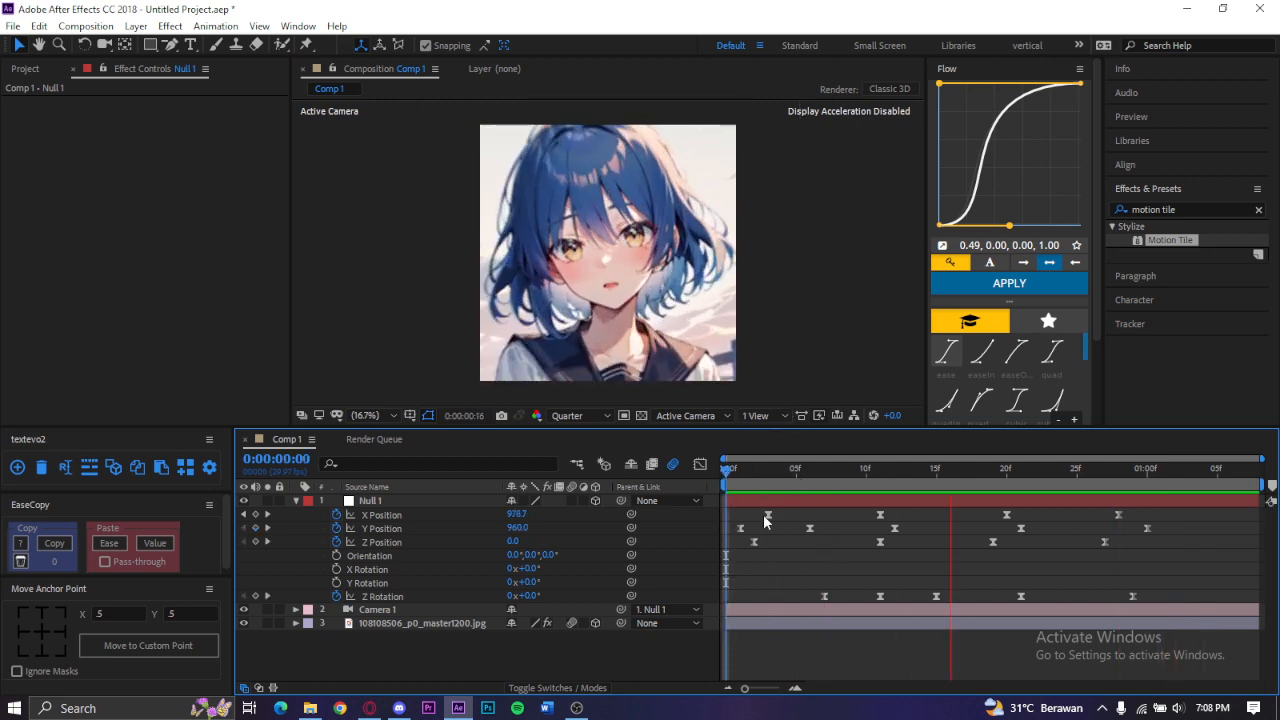
pyautogui.press('space')
pyautogui.moveTo(757, 489); pyautogui.dragTo(700, 555)
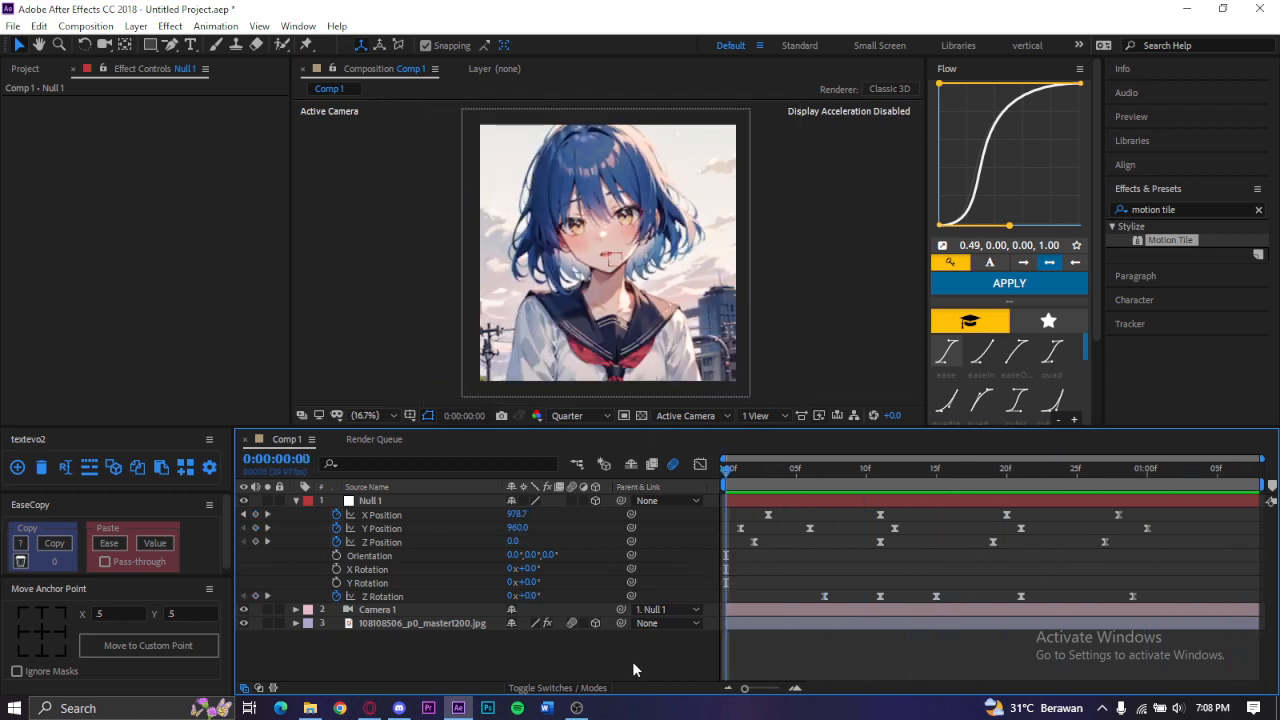